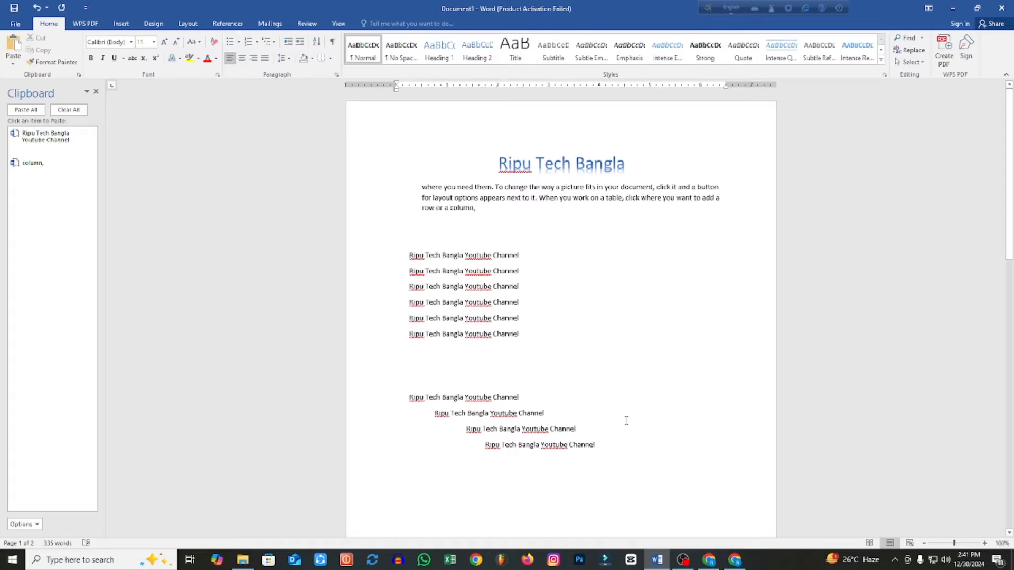
pyautogui.click(618, 450)
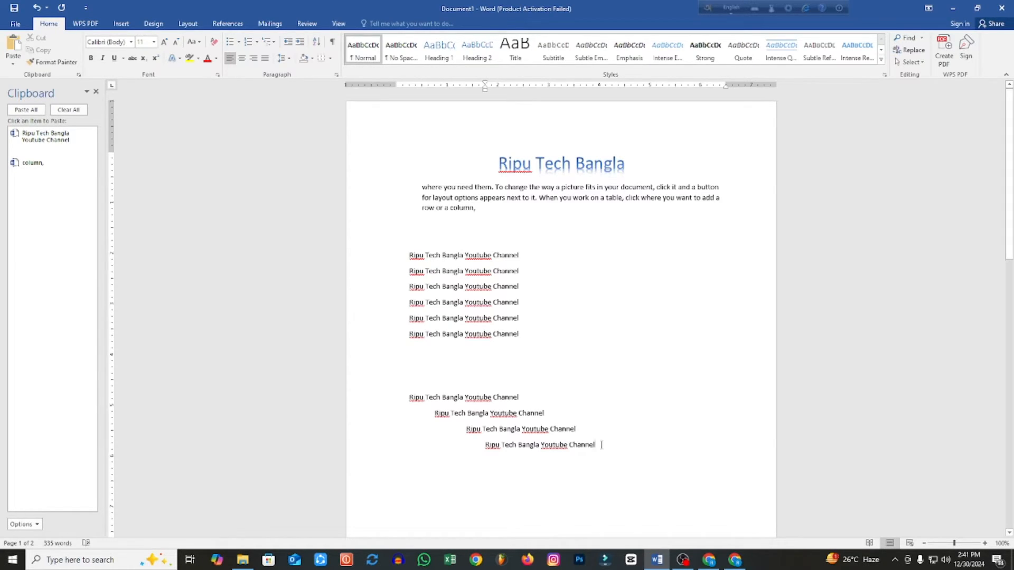
pyautogui.moveTo(587, 442); pyautogui.dragTo(426, 397)
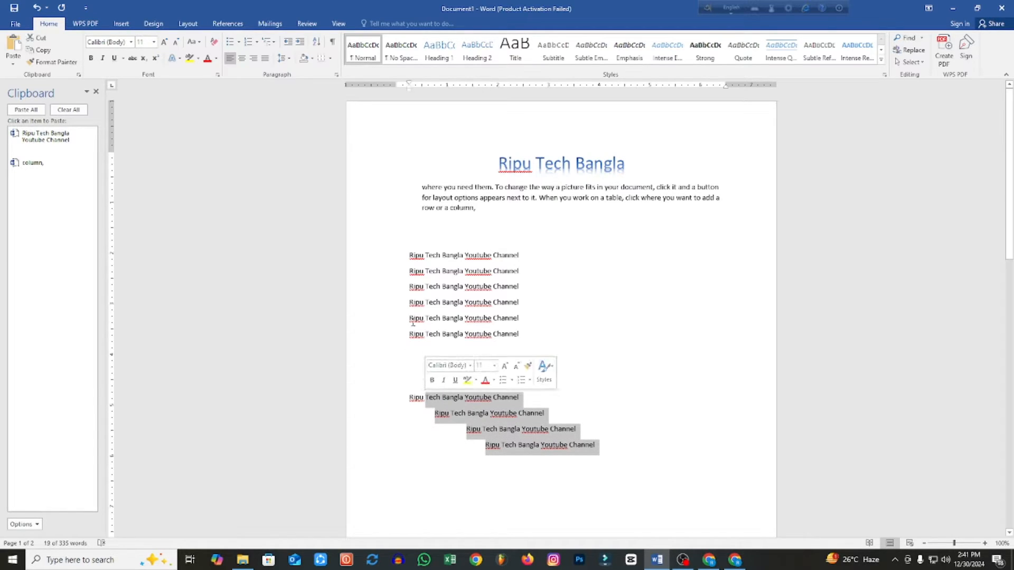
pyautogui.click(410, 254)
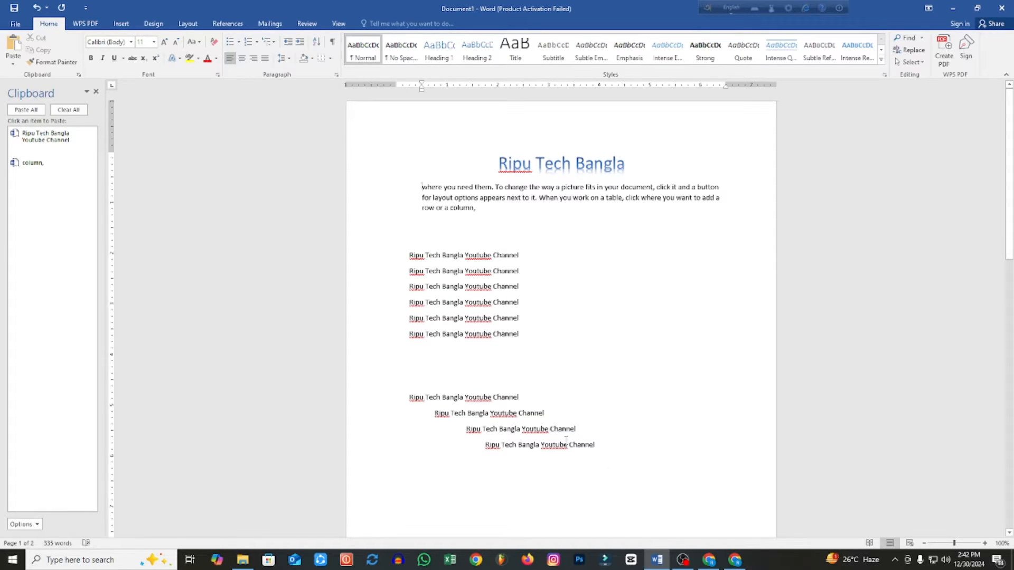
pyautogui.scroll(-3, 539, 324)
pyautogui.scroll(3, 566, 315)
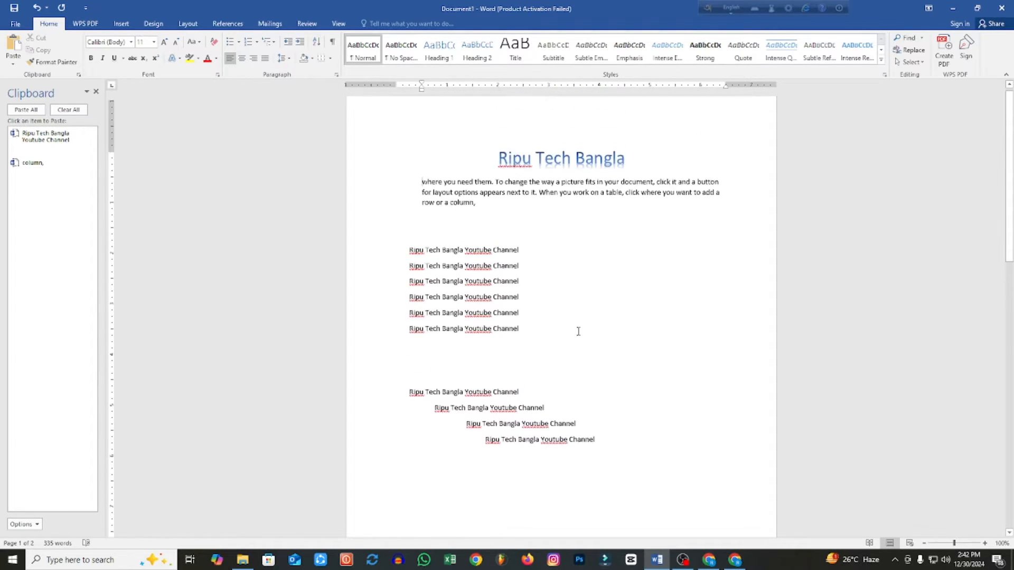
# - Apply justified alignment to the paragraph below the title, and return it to left alignment
pyautogui.moveTo(477, 210); pyautogui.dragTo(420, 186)
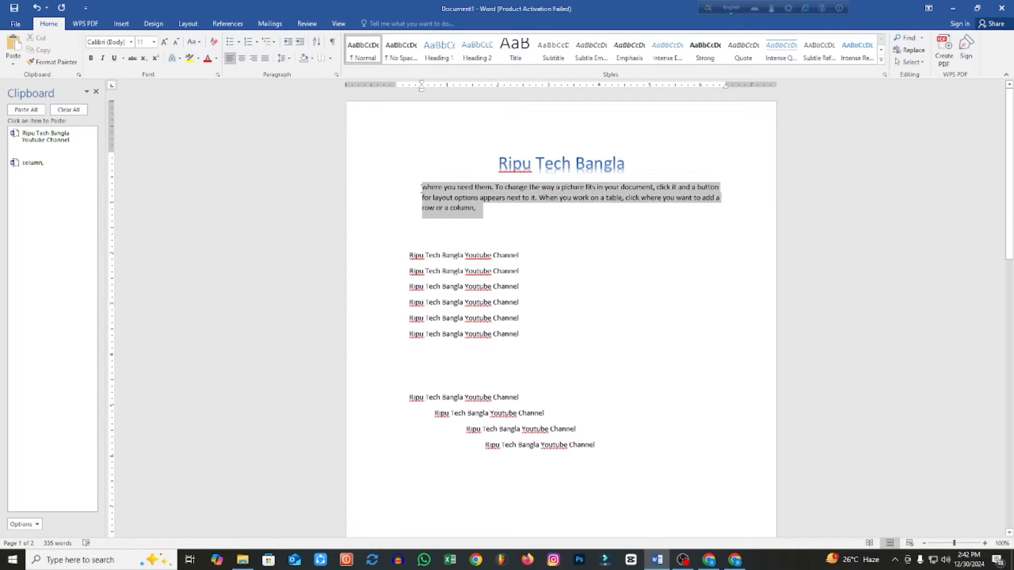
pyautogui.click(234, 60)
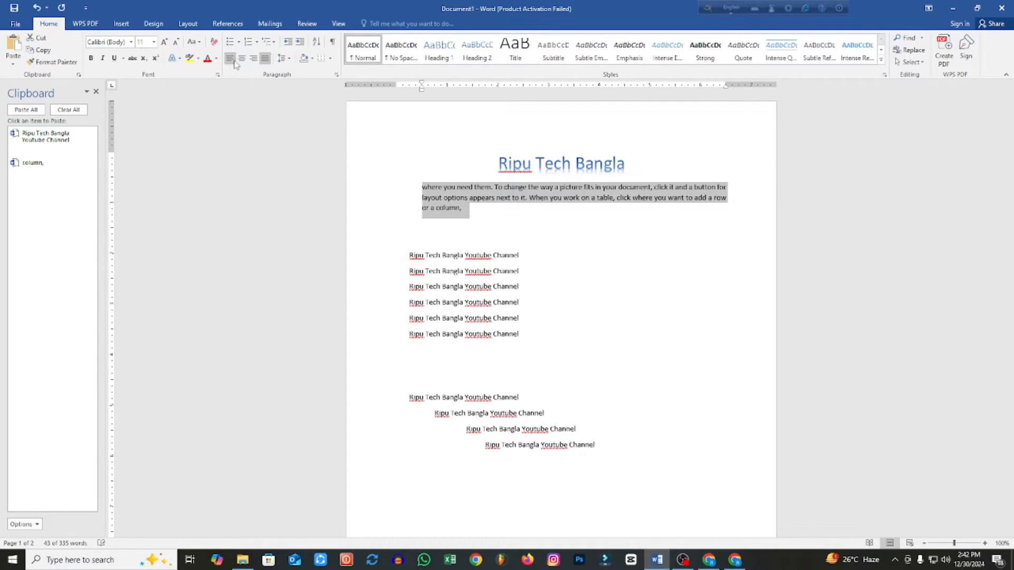
pyautogui.click(230, 61)
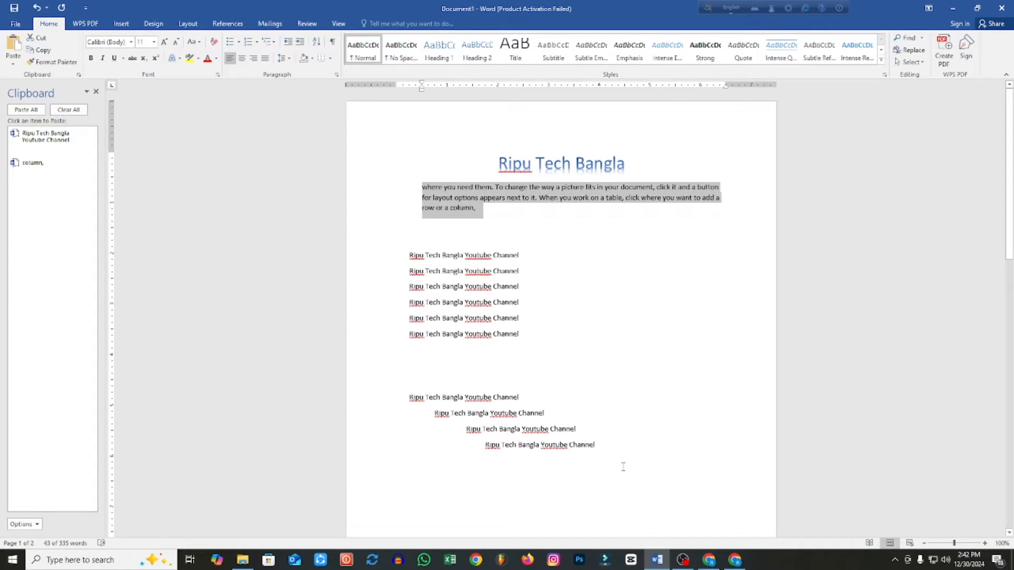
# - Enter two short lines of random sample text below the indented lines, and delete them
pyautogui.click(398, 490)
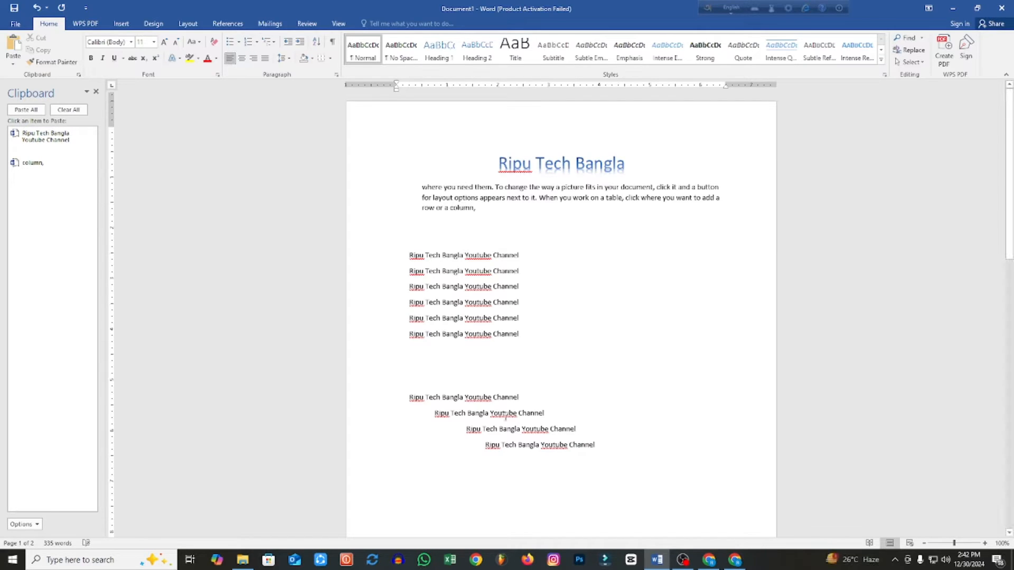
pyautogui.scroll(-6, 502, 414)
pyautogui.write('hkajhf f')
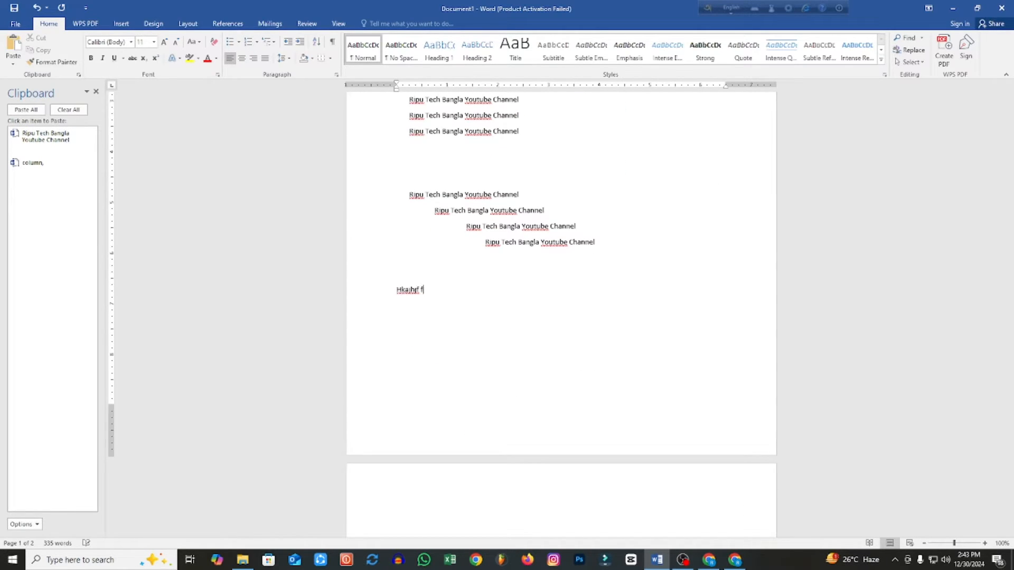
pyautogui.write('shfojsoifoi')
pyautogui.moveTo(445, 306); pyautogui.dragTo(387, 289)
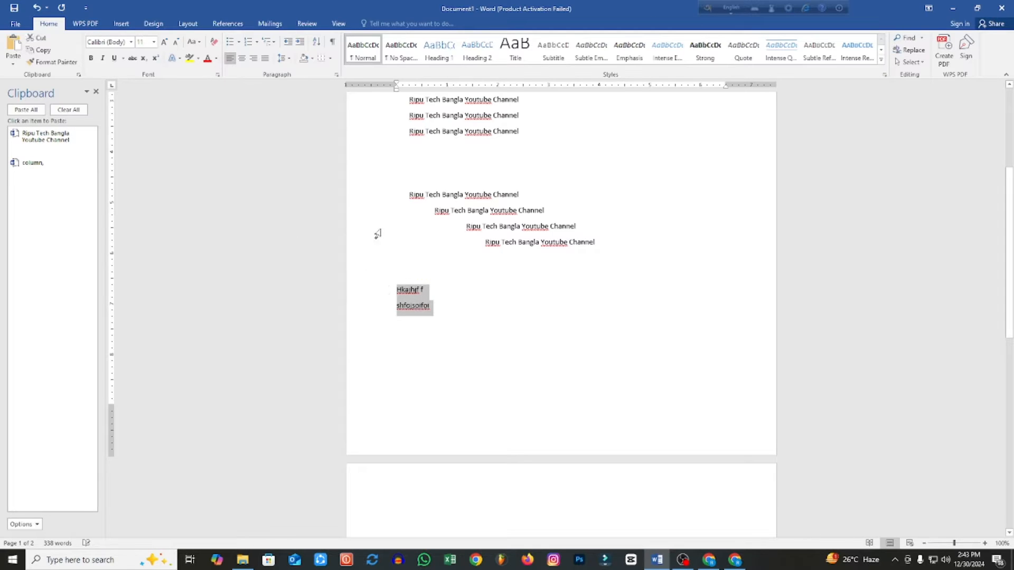
pyautogui.press('Delete')
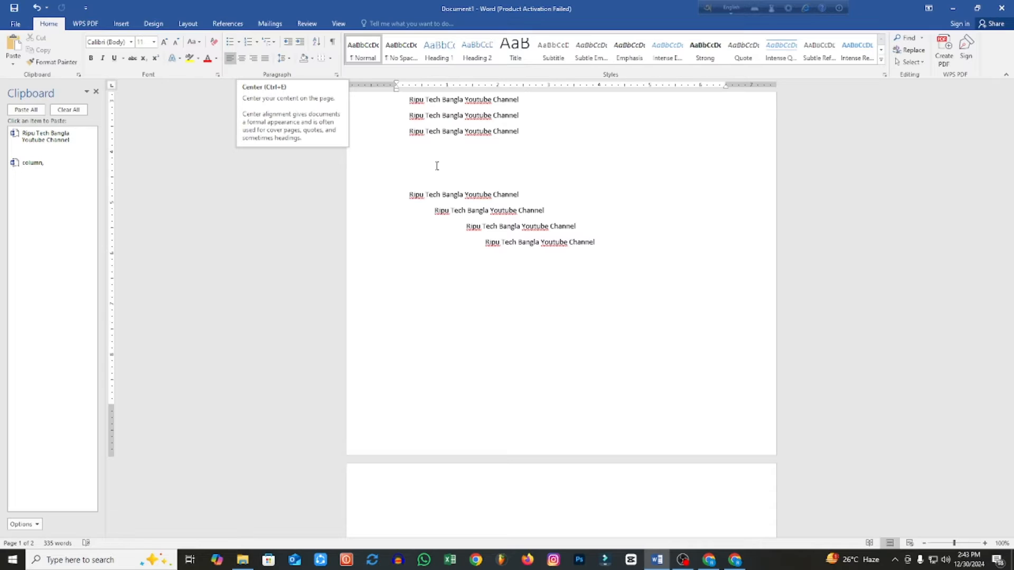
# - Add the word "Ripu" in the empty area below the indented lines and center it on the page
pyautogui.scroll(4, 656, 315)
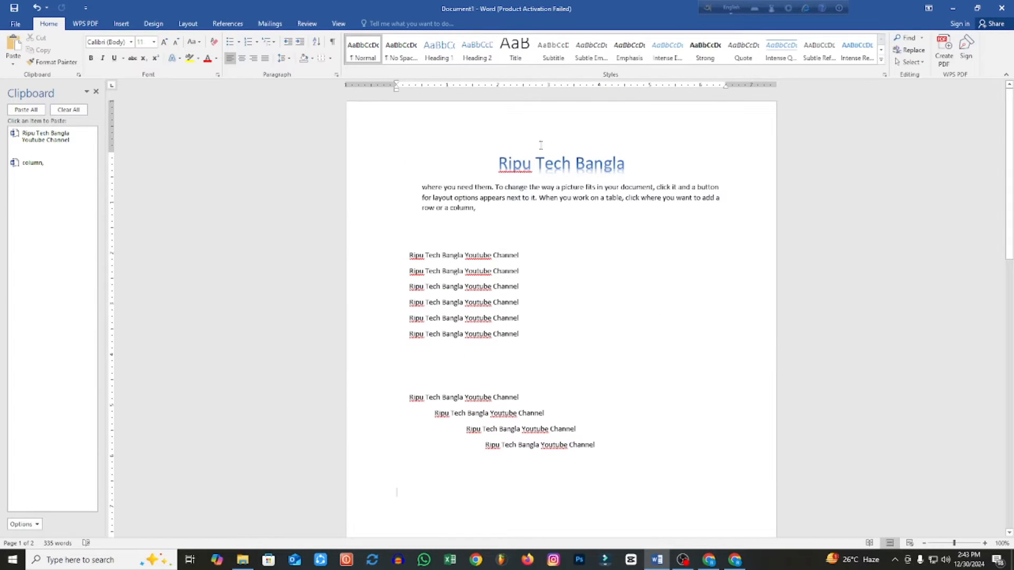
pyautogui.moveTo(500, 164); pyautogui.dragTo(636, 166)
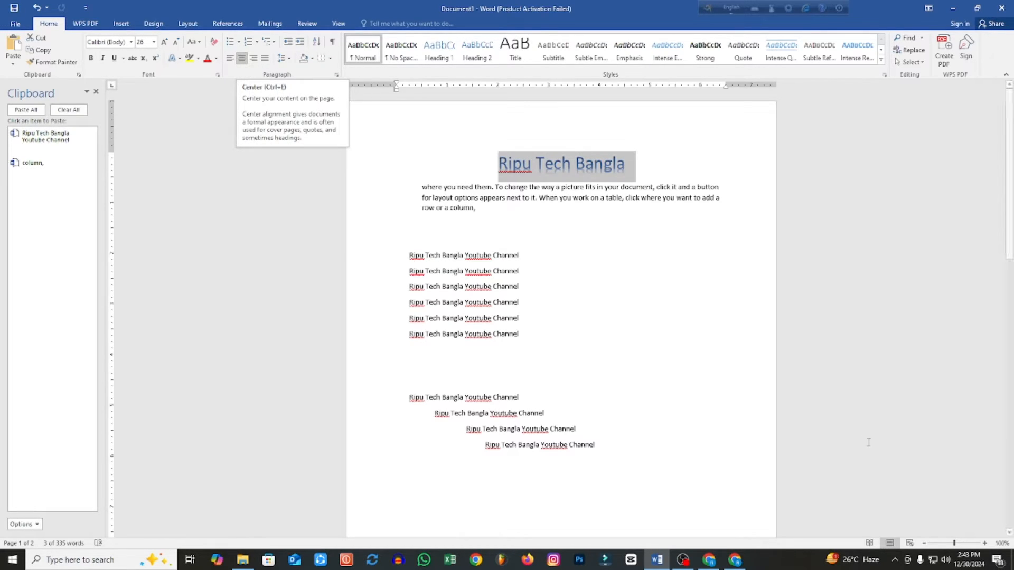
pyautogui.scroll(-6, 557, 350)
pyautogui.click(493, 352)
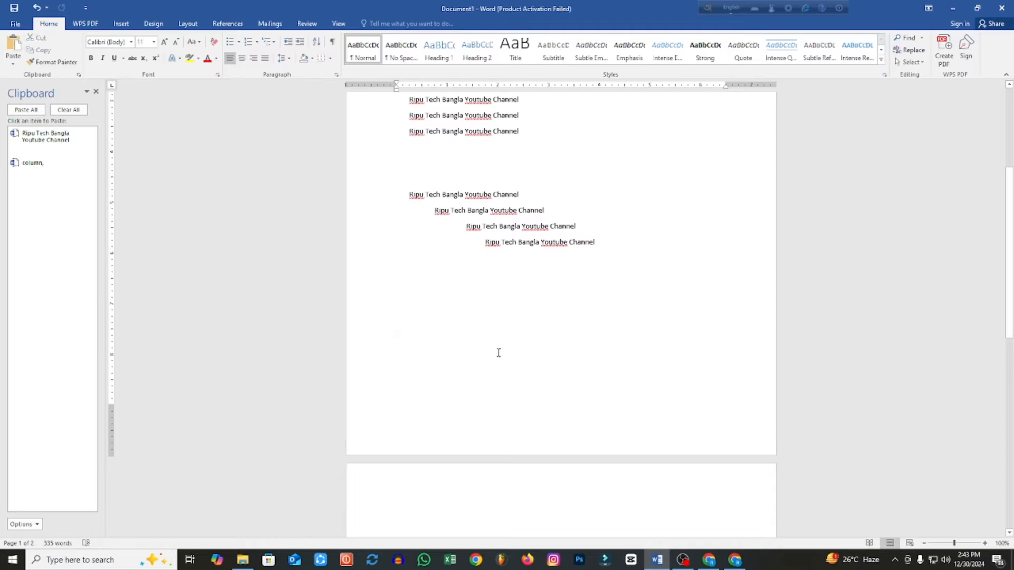
pyautogui.write('Ripu')
pyautogui.moveTo(417, 338); pyautogui.dragTo(398, 339)
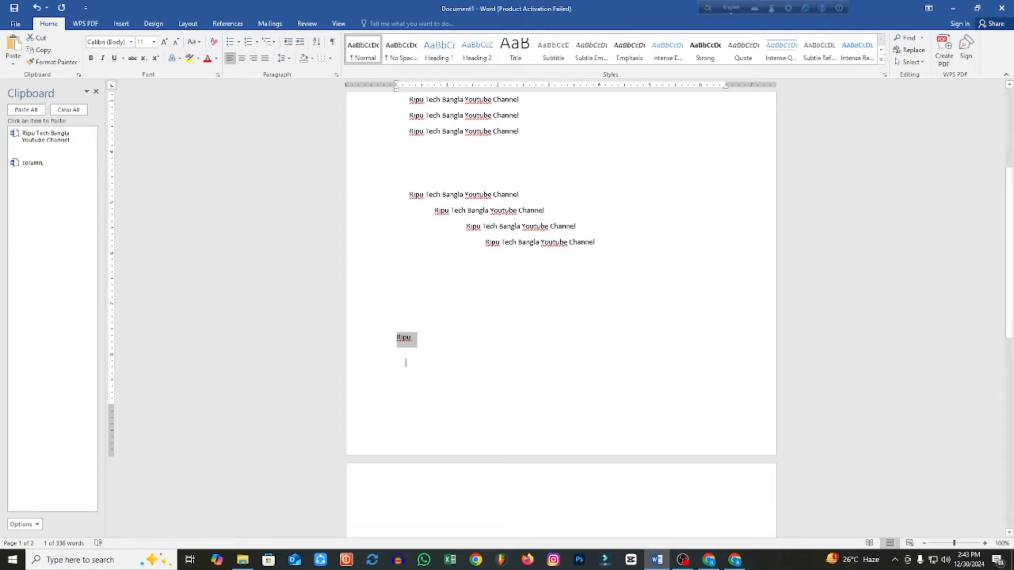
pyautogui.click(243, 61)
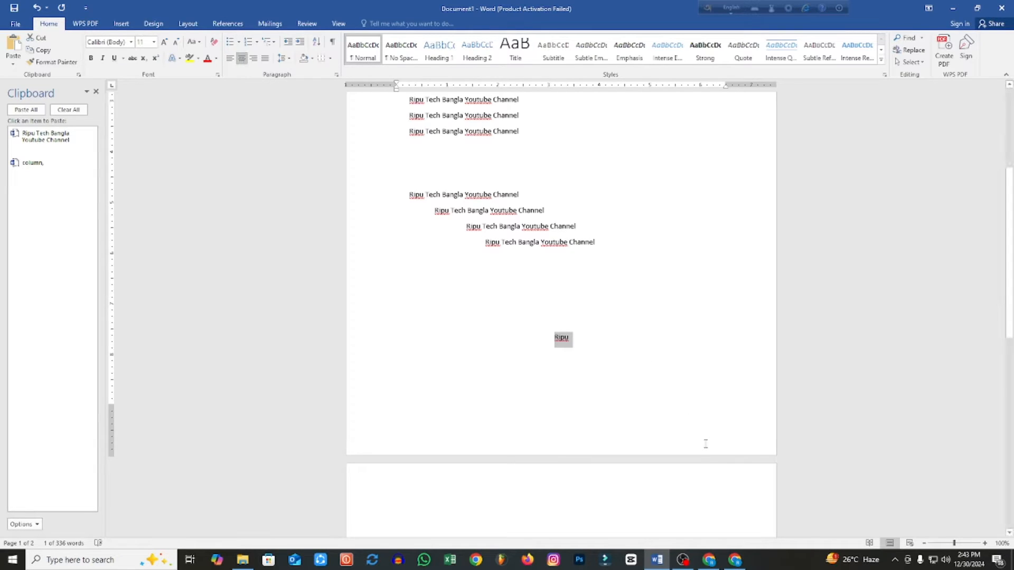
pyautogui.click(676, 355)
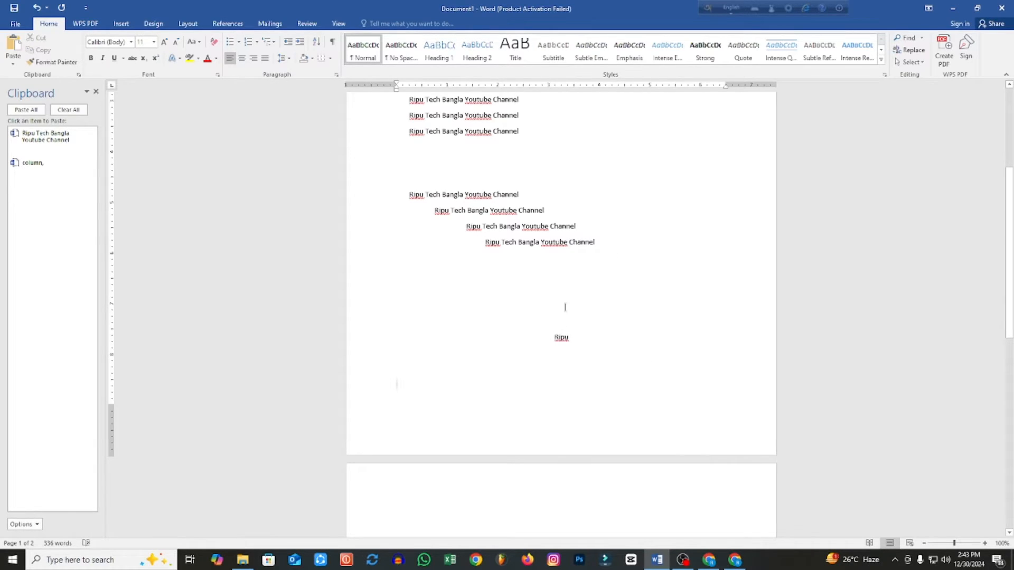
# - Append a run of random letters to the centered word "Ripu", and remove them again
pyautogui.click(570, 339)
pyautogui.write('ghauhgfuhghiaghkorfhu')
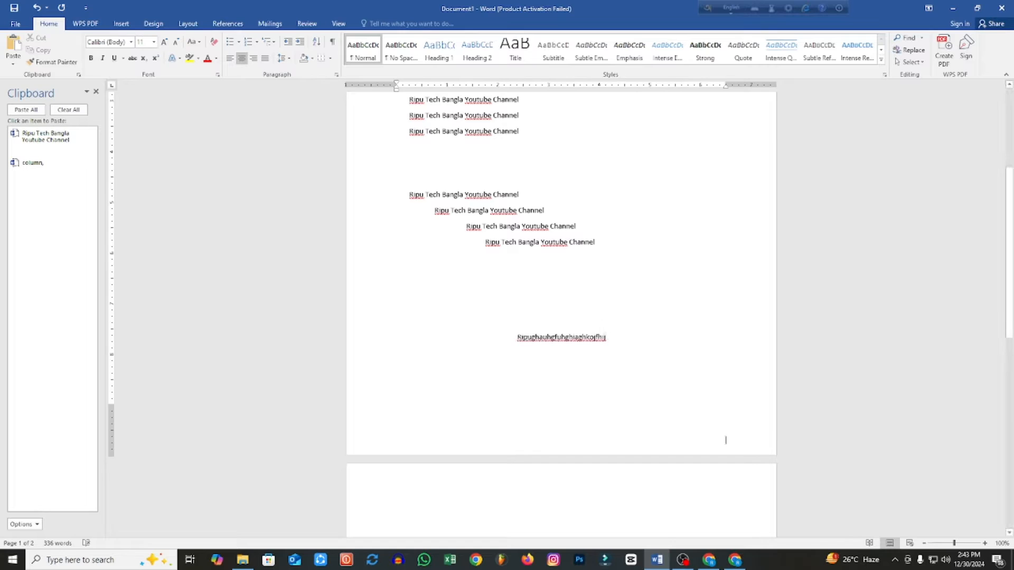
pyautogui.moveTo(611, 342); pyautogui.dragTo(533, 344)
pyautogui.press('BackSpace')
# - Center the last indented "Ripu Tech Bangla Youtube Channel" line, and undo the alignment change
pyautogui.scroll(3, 577, 309)
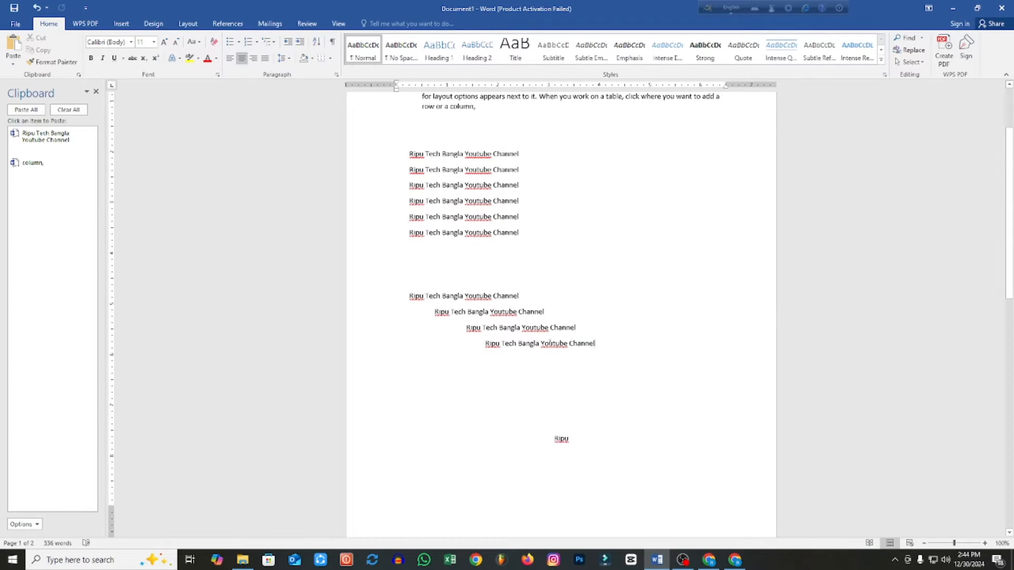
pyautogui.moveTo(595, 343); pyautogui.dragTo(485, 343)
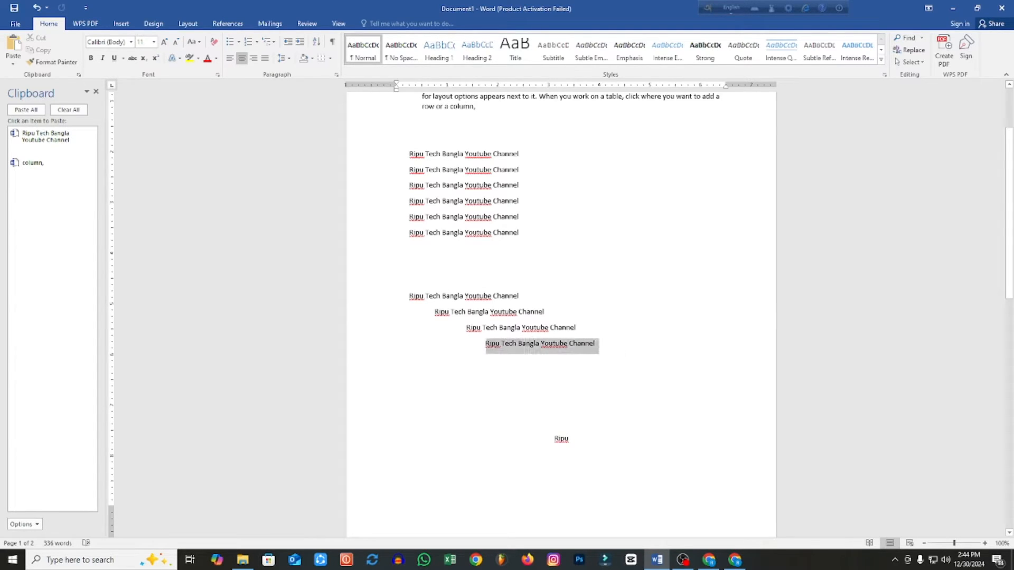
pyautogui.click(242, 59)
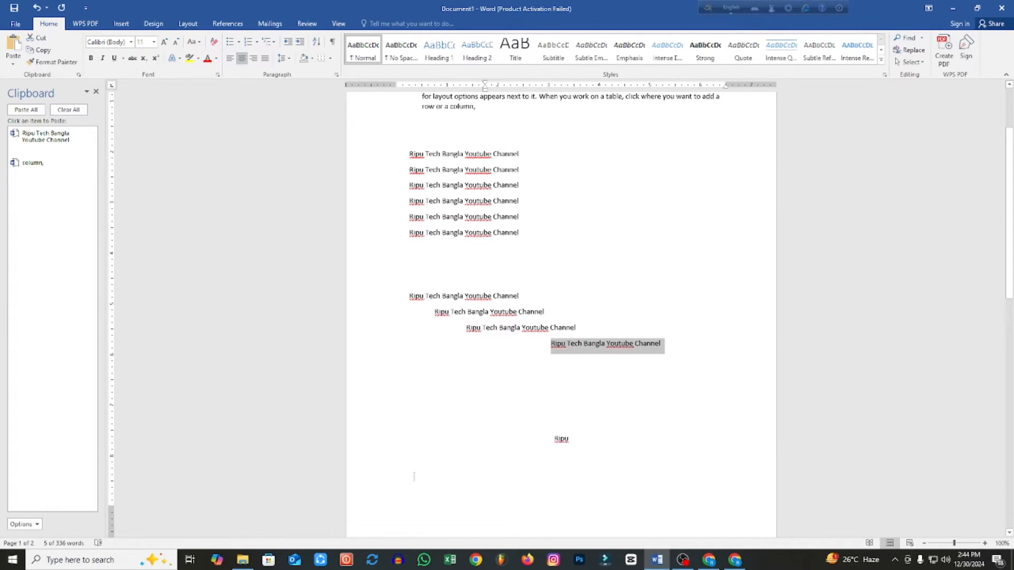
pyautogui.hotkey('ctrl', 'z')
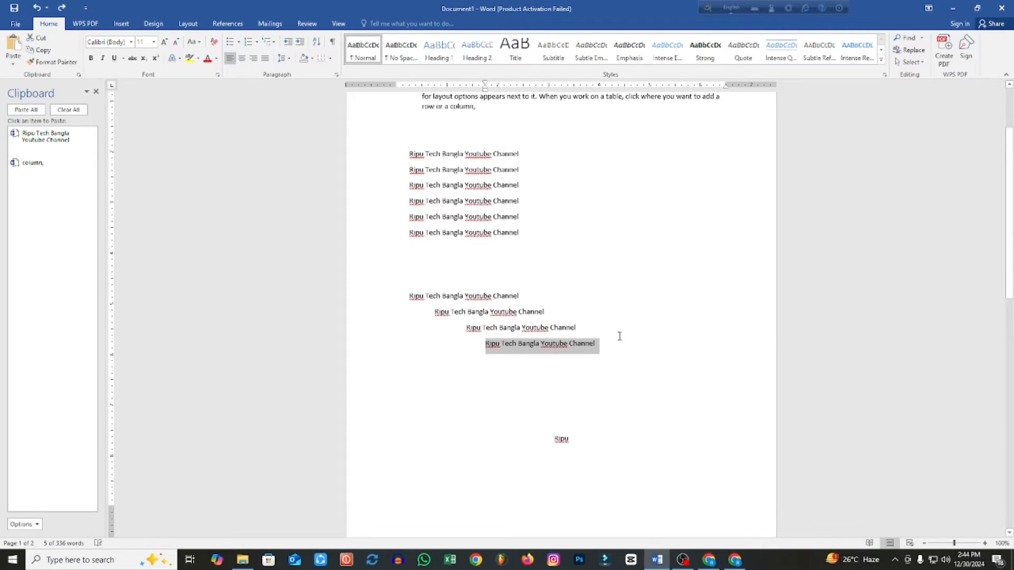
pyautogui.click(608, 347)
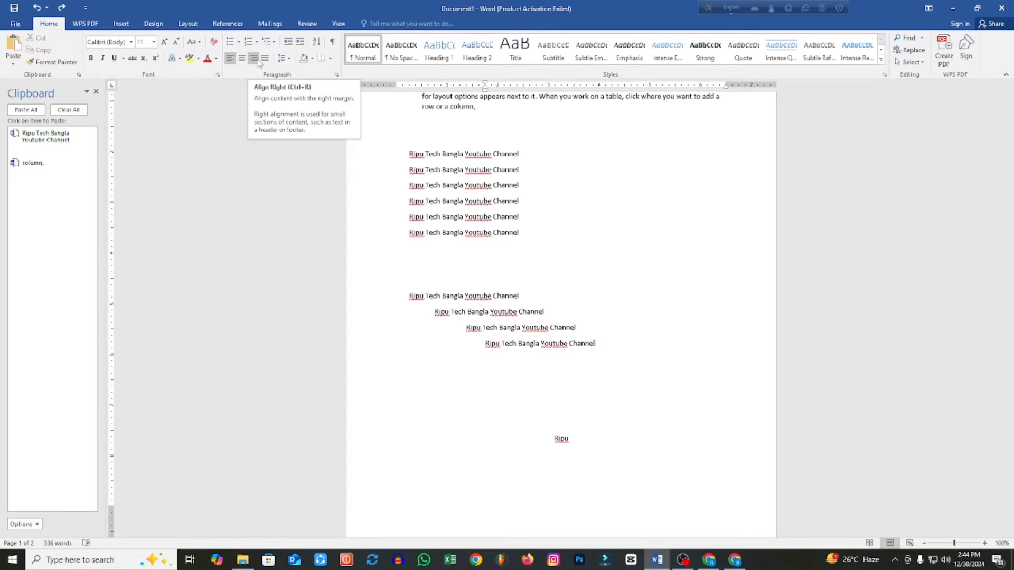
# - Right-align the centered word "Ripu" and replace it with "Date"
pyautogui.rightClick(386, 457)
pyautogui.click(569, 439)
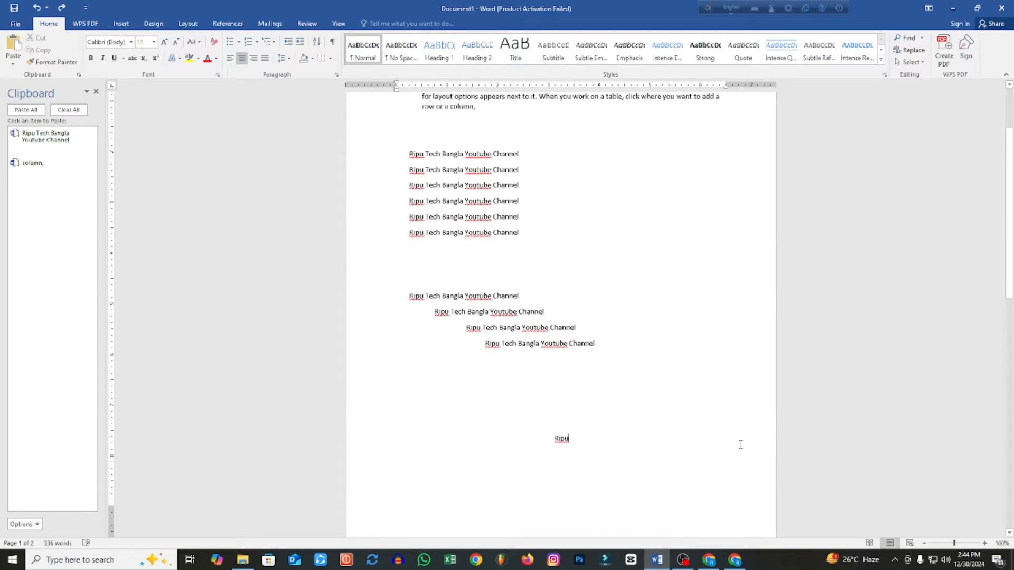
pyautogui.moveTo(568, 438); pyautogui.dragTo(550, 440)
pyautogui.click(254, 58)
pyautogui.click(741, 447)
pyautogui.press('BackSpace')
pyautogui.press('BackSpace')
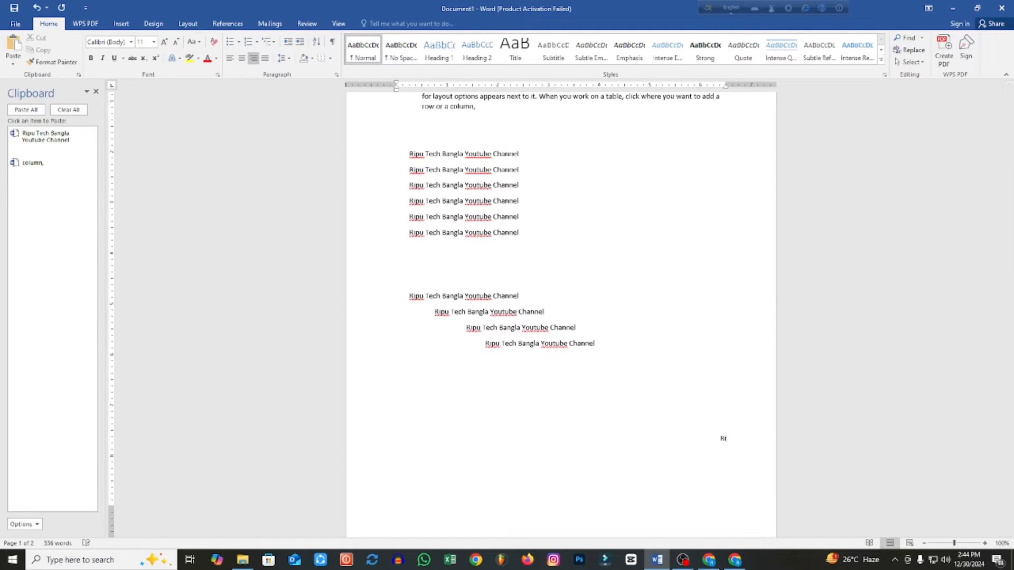
pyautogui.write('Date')
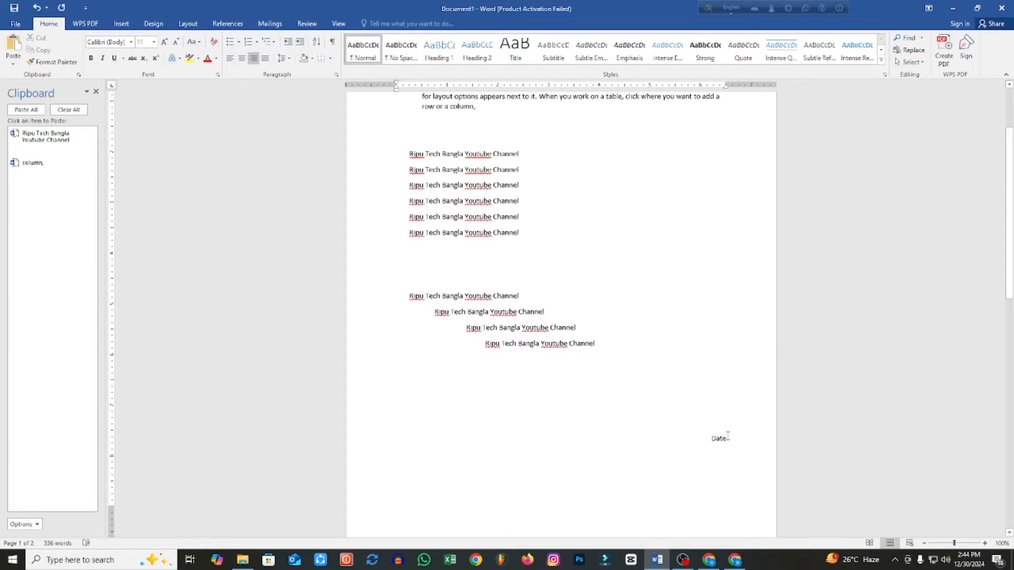
# - Add a left-aligned "Hello" line below the right-aligned "Date", and delete both words
pyautogui.press('Return')
pyautogui.click(230, 58)
pyautogui.write('Hello')
pyautogui.click(396, 455)
pyautogui.press('BackSpace')
pyautogui.moveTo(736, 440); pyautogui.dragTo(702, 440)
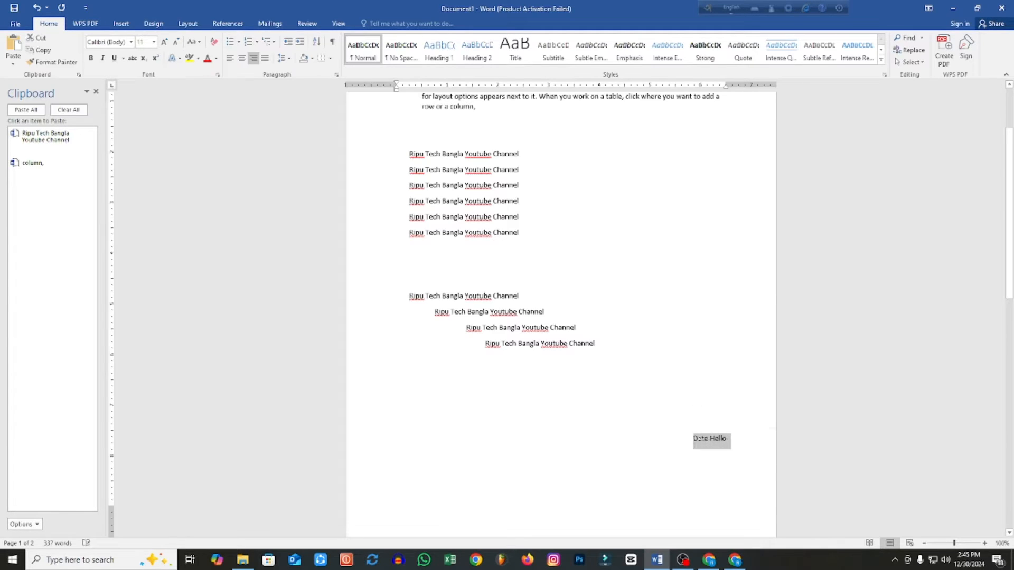
pyautogui.press('Delete')
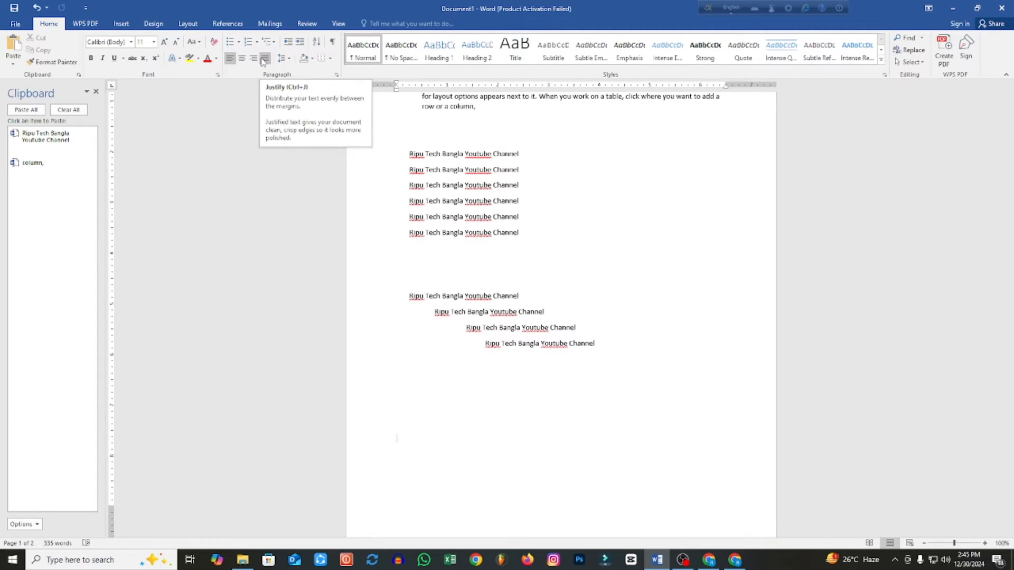
# - Delete the space between "a" and "row" in the paragraph below the title
pyautogui.scroll(3, 593, 244)
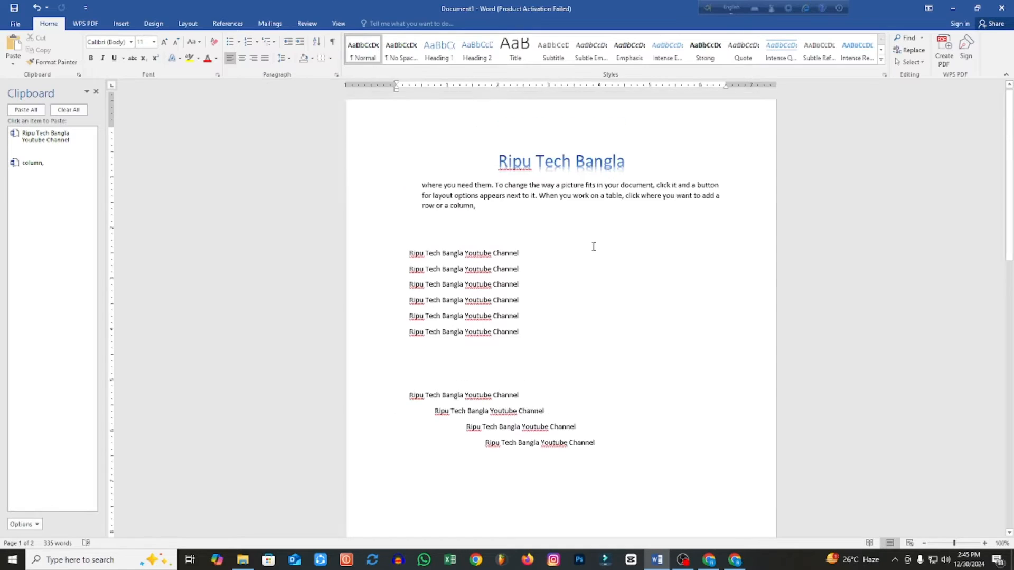
pyautogui.click(728, 198)
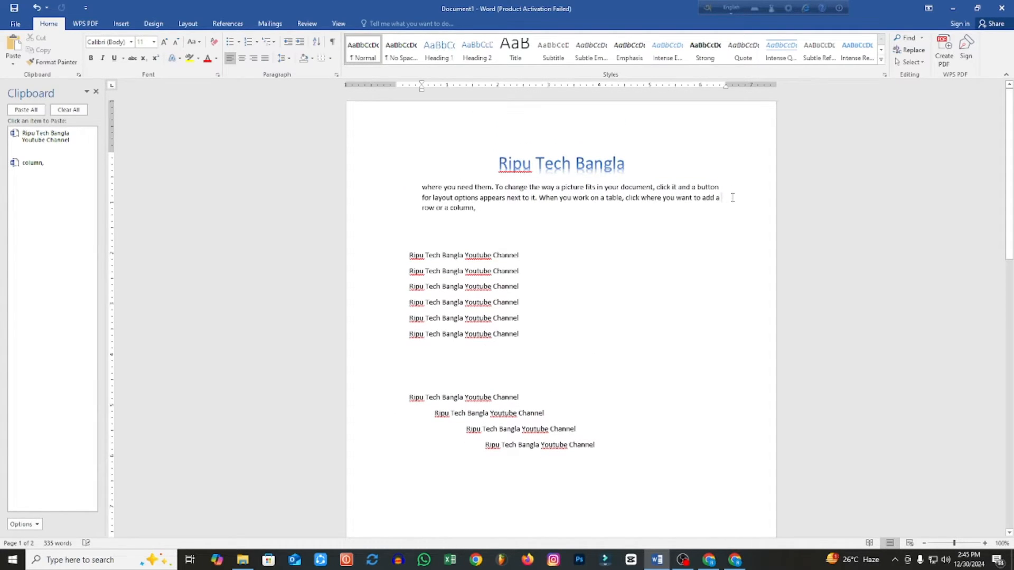
pyautogui.press('BackSpace')
# - Increase the font size of the whole paragraph below the title to 18
pyautogui.tripleClick(442, 202)
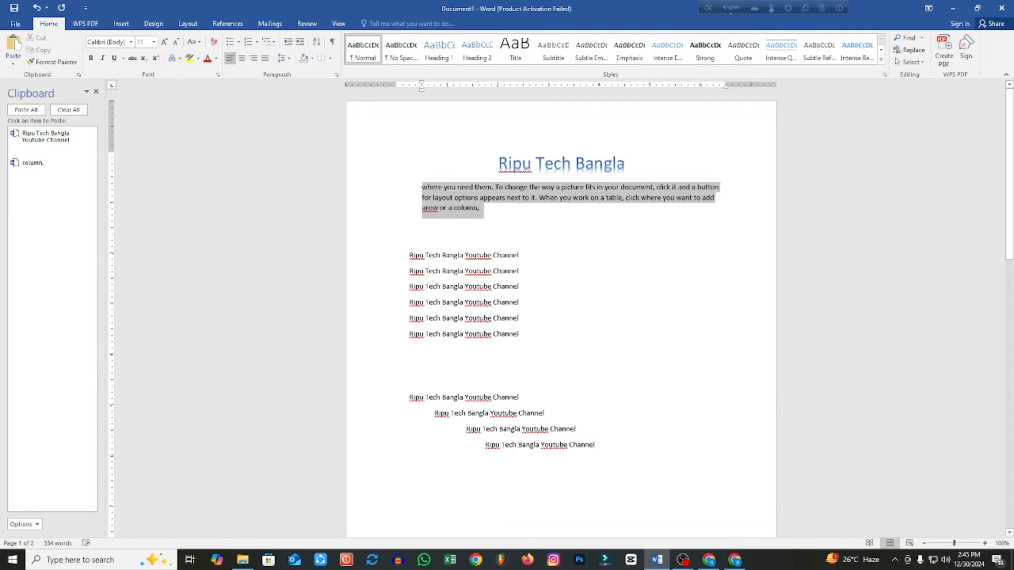
pyautogui.click(164, 42)
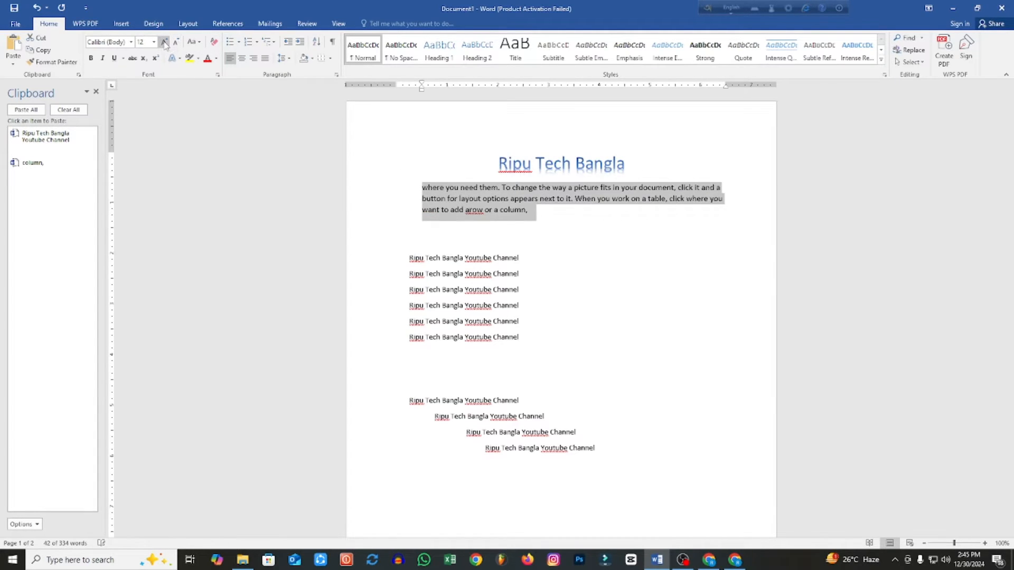
pyautogui.click(164, 43)
pyautogui.click(164, 42)
pyautogui.click(164, 42)
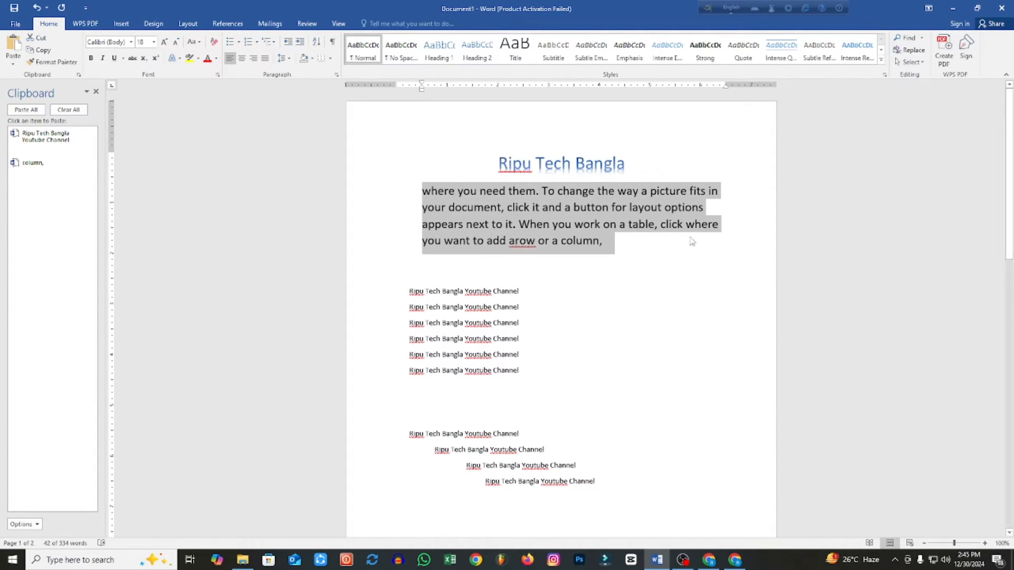
pyautogui.click(634, 241)
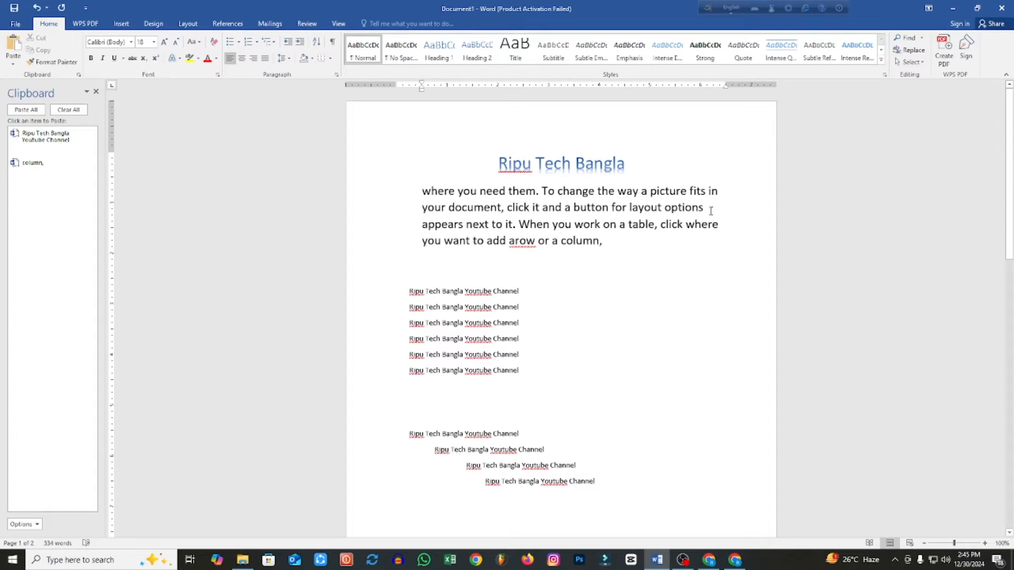
# - Examine the uneven right edges of the paragraph below the title and of the left-aligned paragraphs on page 2
pyautogui.click(713, 208)
pyautogui.press('BackSpace')
pyautogui.tripleClick(487, 244)
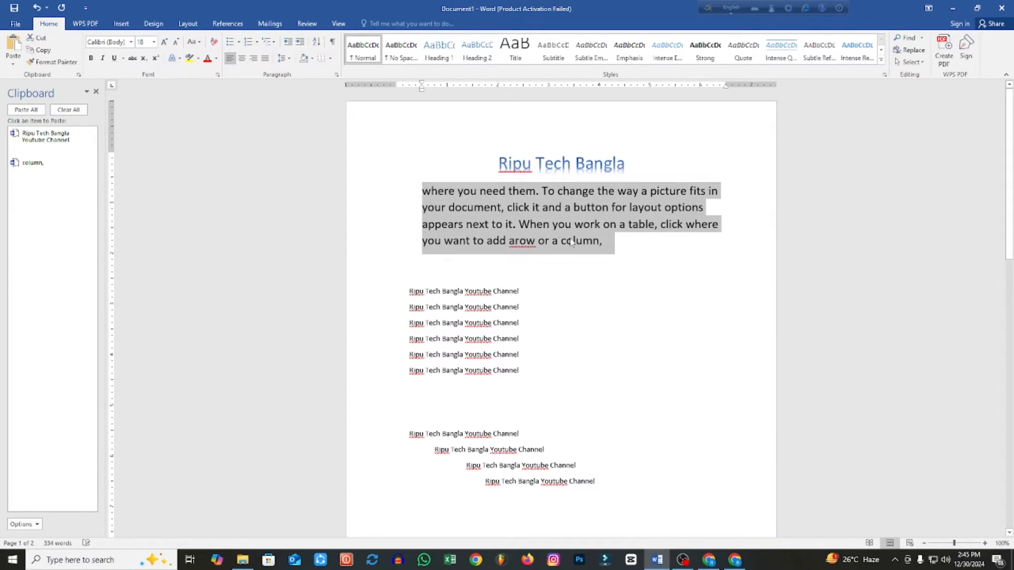
pyautogui.scroll(-20, 567, 238)
pyautogui.scroll(-4, 565, 282)
pyautogui.click(594, 274)
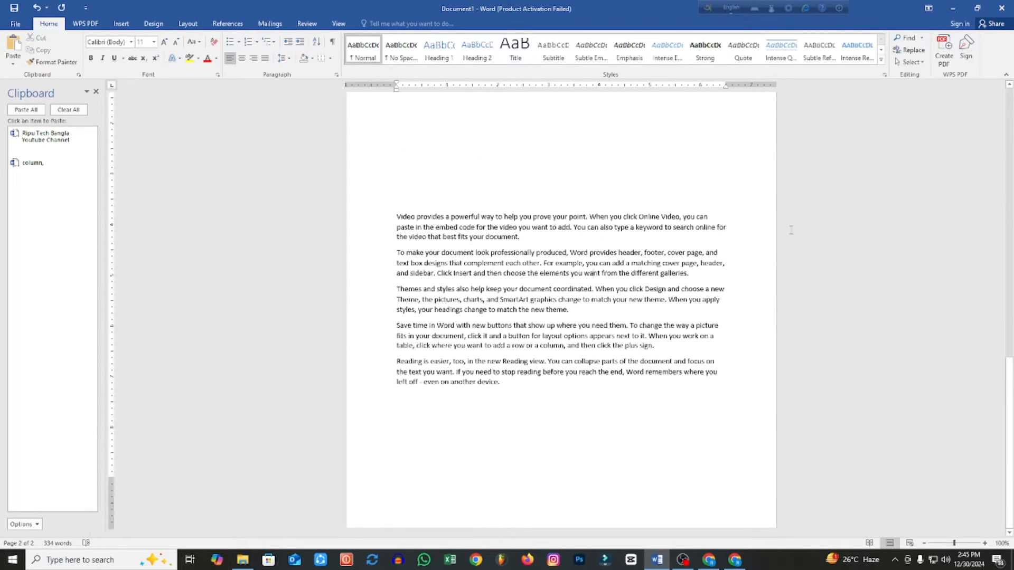
pyautogui.click(725, 226)
pyautogui.click(707, 216)
pyautogui.moveTo(707, 216); pyautogui.dragTo(726, 235)
pyautogui.click(725, 234)
pyautogui.click(707, 216)
# - Justify the "Reading is easier" paragraph and the "Save time in Word" paragraph above it on page 2
pyautogui.moveTo(744, 373); pyautogui.dragTo(397, 361)
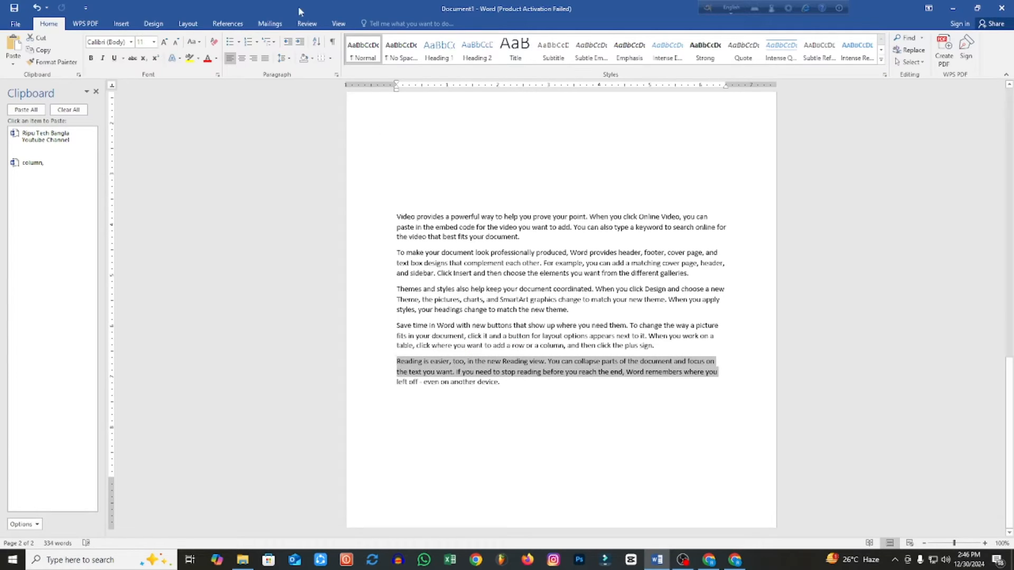
pyautogui.click(265, 59)
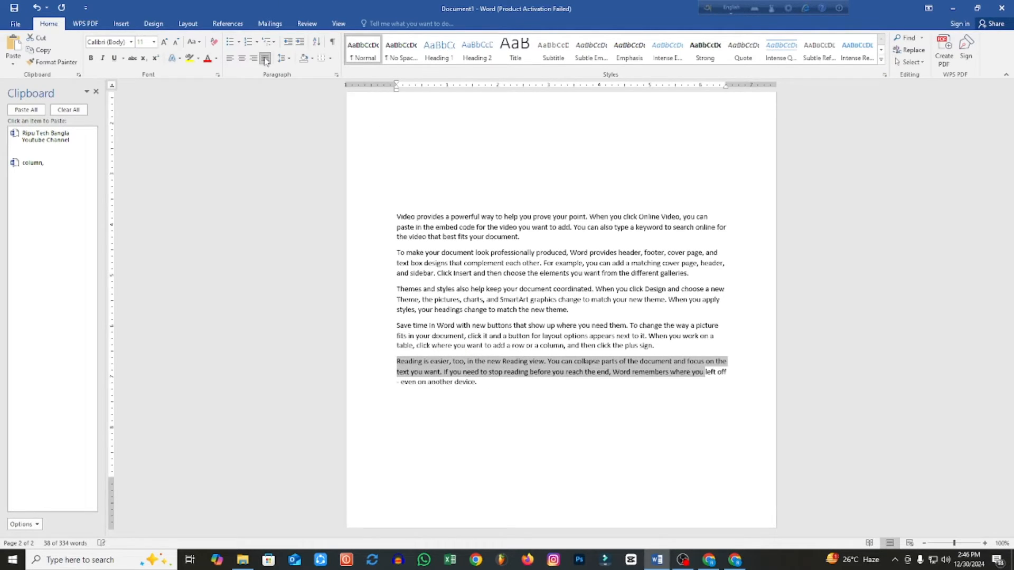
pyautogui.click(697, 348)
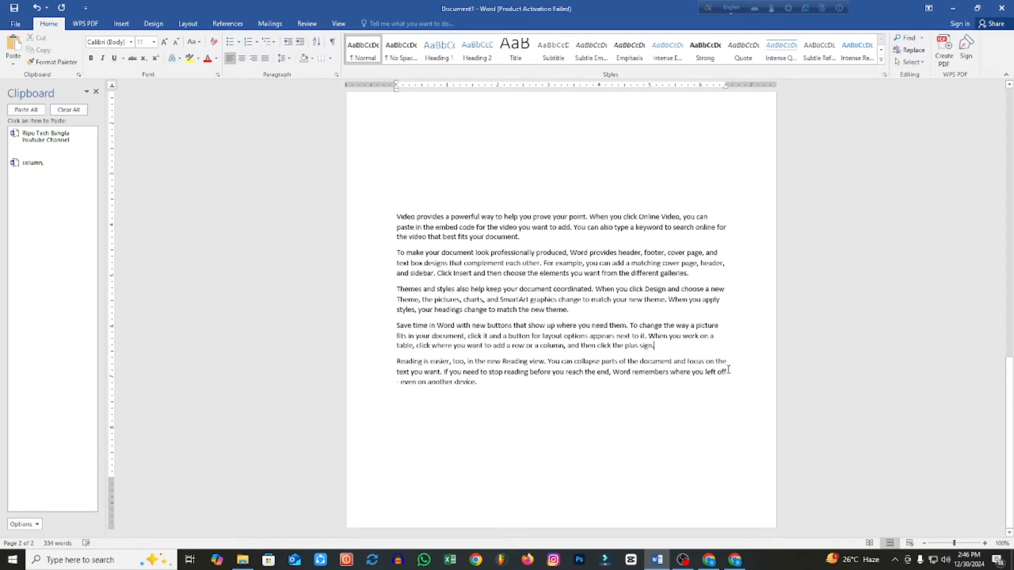
pyautogui.moveTo(657, 346); pyautogui.dragTo(395, 326)
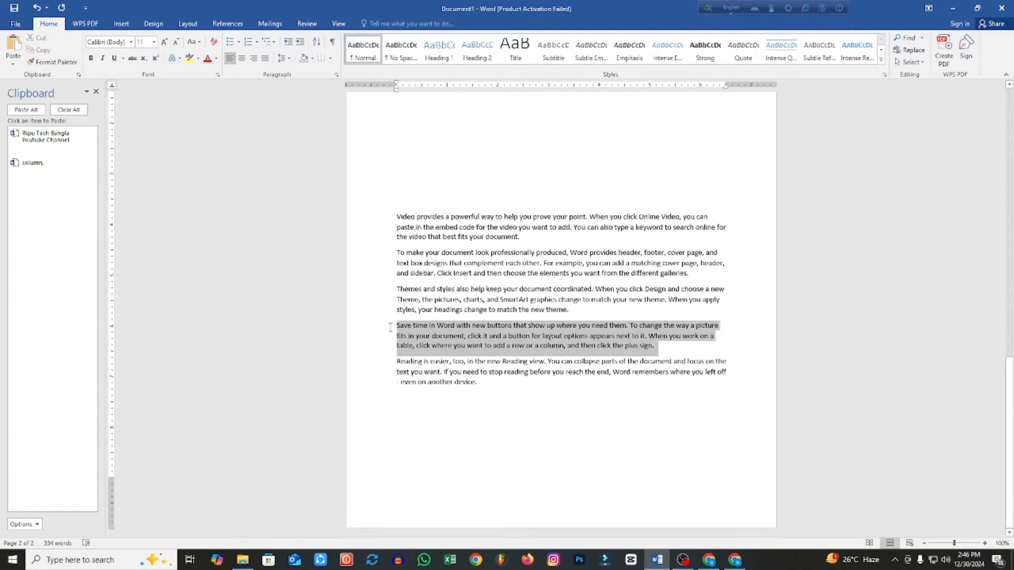
pyautogui.click(265, 58)
# - Justify the first three paragraphs on page 2, and undo the justification of all five paragraphs
pyautogui.moveTo(573, 310); pyautogui.dragTo(396, 217)
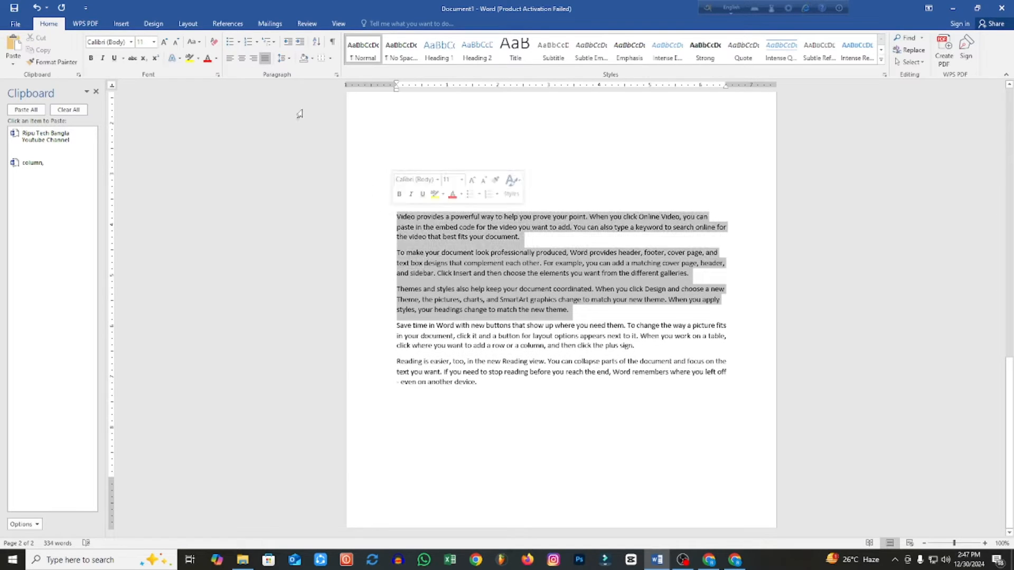
pyautogui.click(266, 58)
pyautogui.click(724, 217)
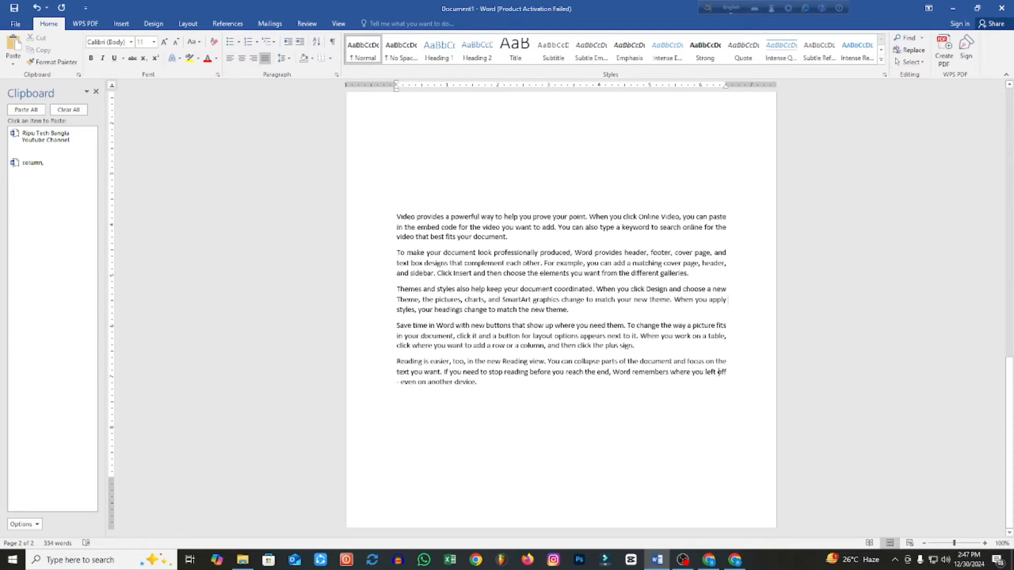
pyautogui.hotkey('ctrl', 'z')
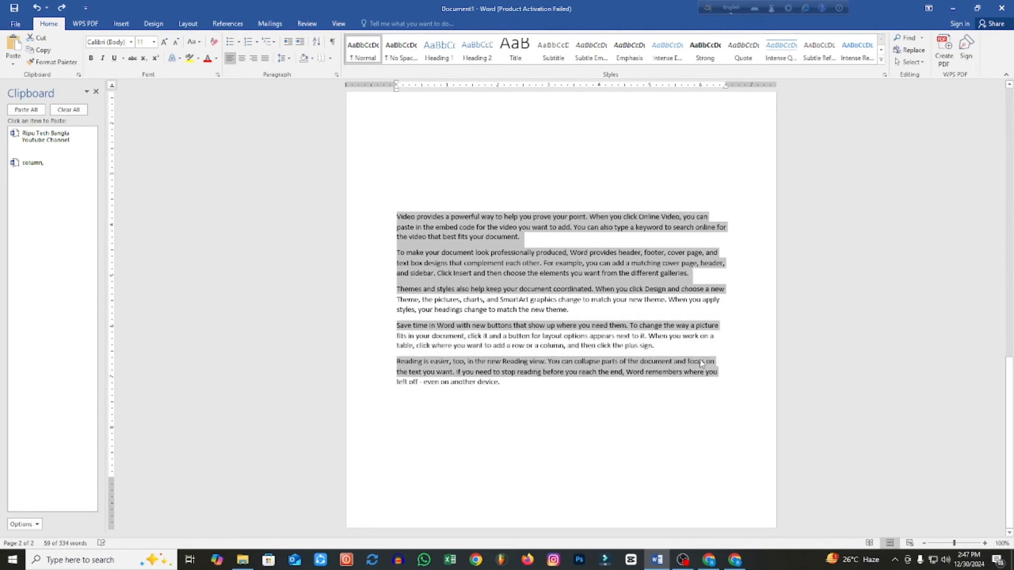
# - Justify all five body paragraphs on page 2 together
pyautogui.click(715, 349)
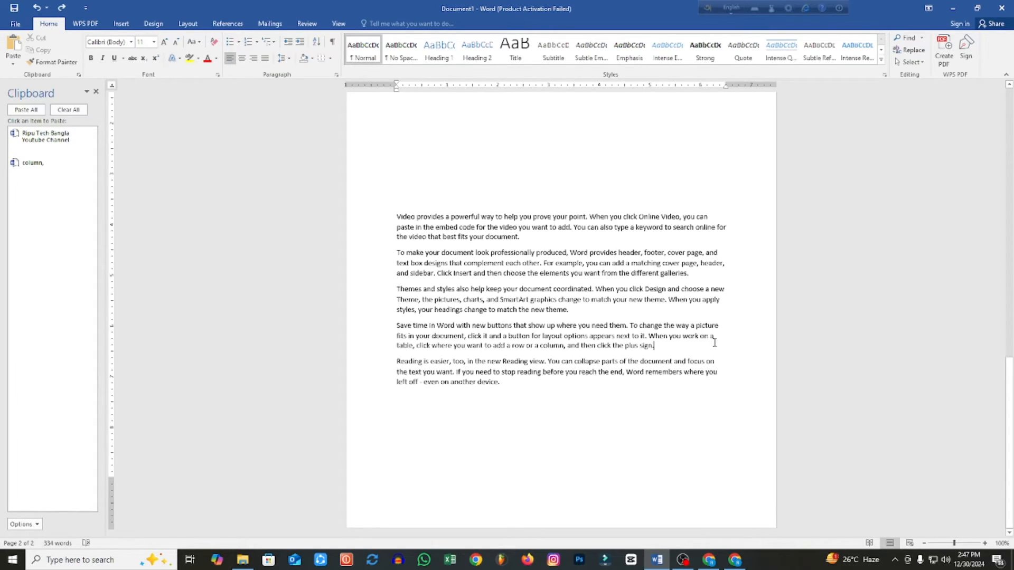
pyautogui.moveTo(711, 341); pyautogui.dragTo(689, 339)
pyautogui.click(660, 348)
pyautogui.moveTo(514, 385); pyautogui.dragTo(398, 203)
pyautogui.click(266, 59)
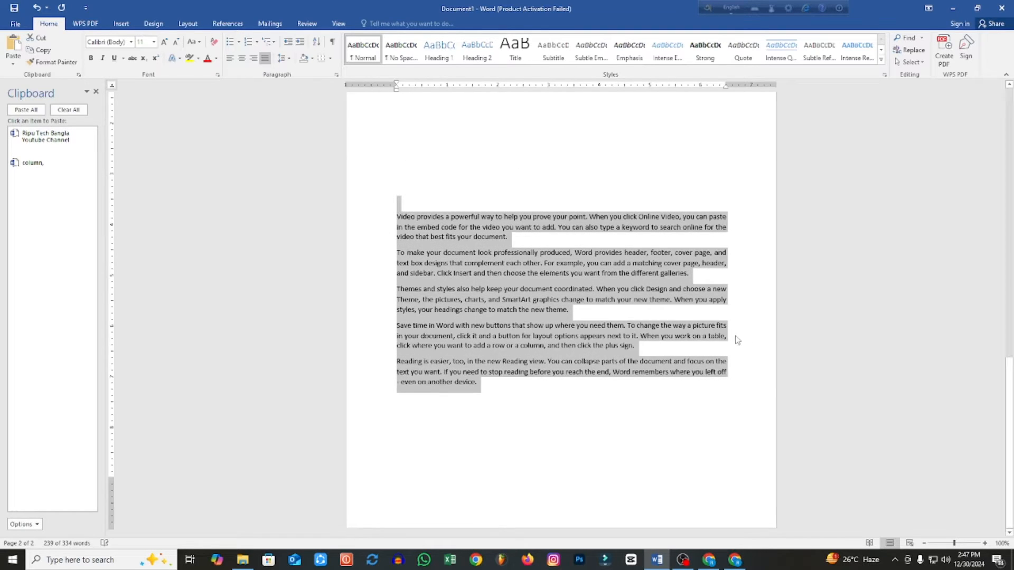
# - Examine the line edges and the short last lines of the justified paragraphs on page 2
pyautogui.moveTo(397, 227); pyautogui.dragTo(714, 399)
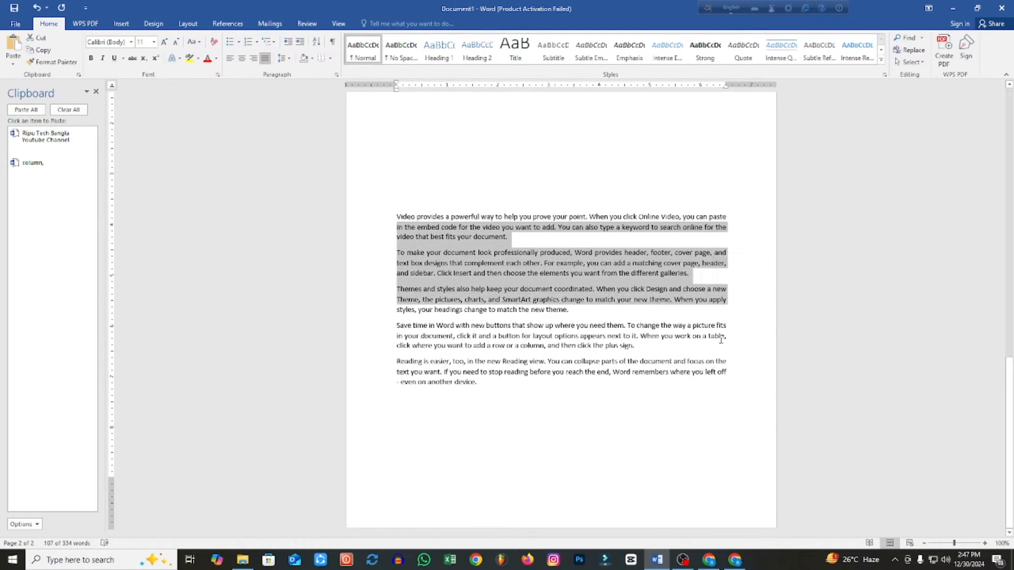
pyautogui.click(724, 379)
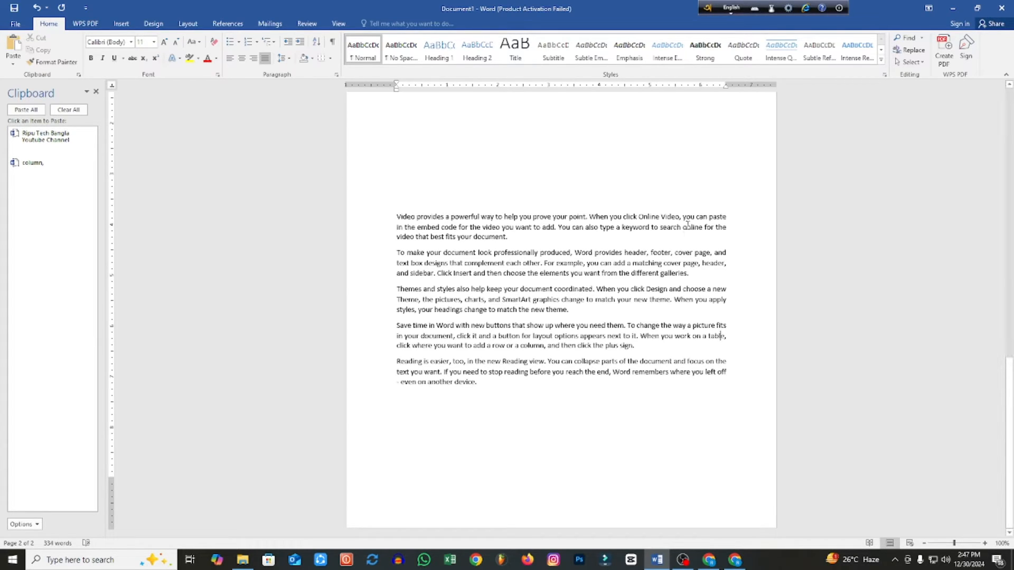
pyautogui.scroll(2, 692, 233)
pyautogui.scroll(-2, 702, 226)
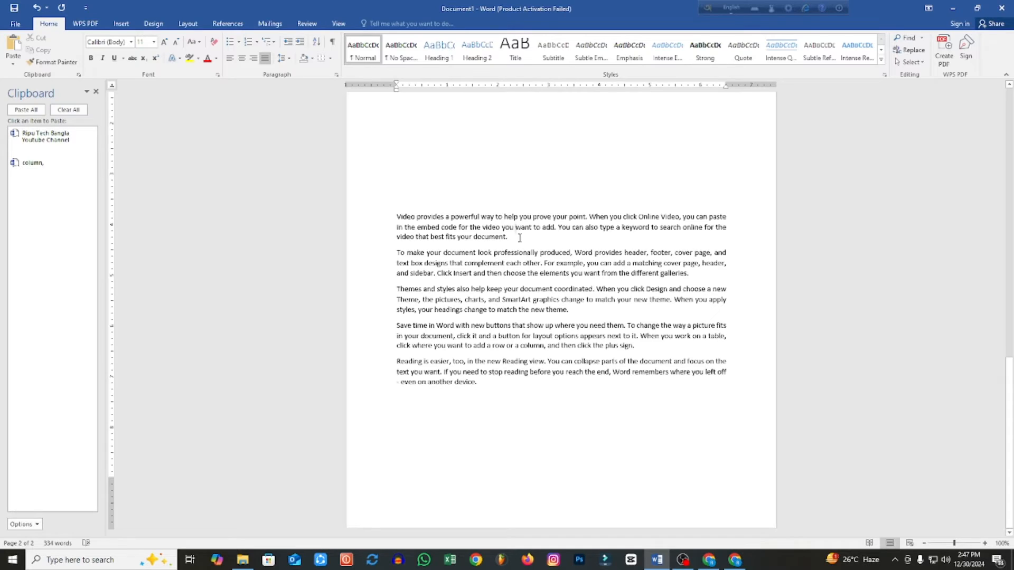
pyautogui.moveTo(509, 238); pyautogui.dragTo(397, 218)
pyautogui.click(397, 218)
pyautogui.moveTo(514, 240); pyautogui.dragTo(397, 217)
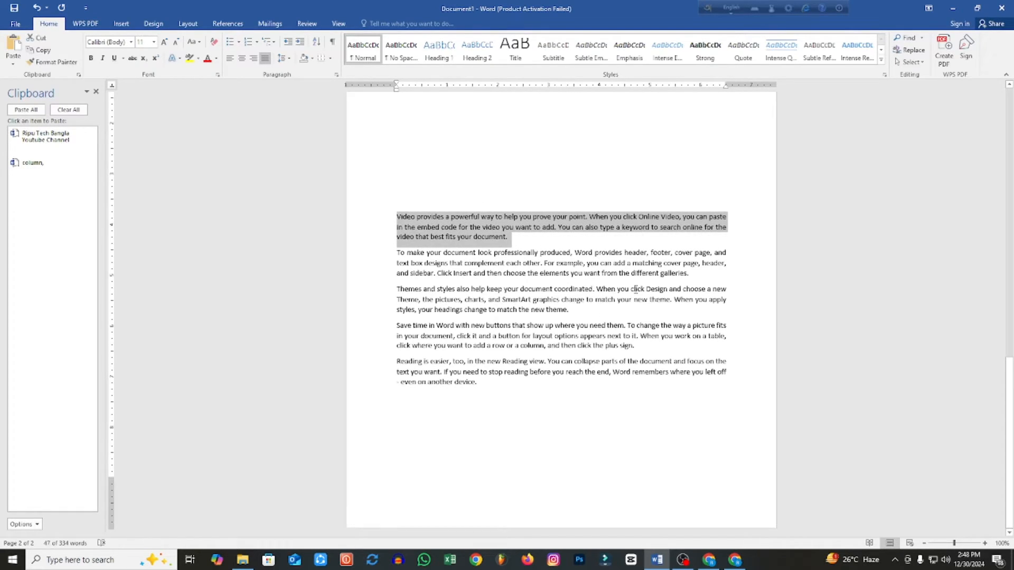
pyautogui.moveTo(704, 276); pyautogui.dragTo(398, 252)
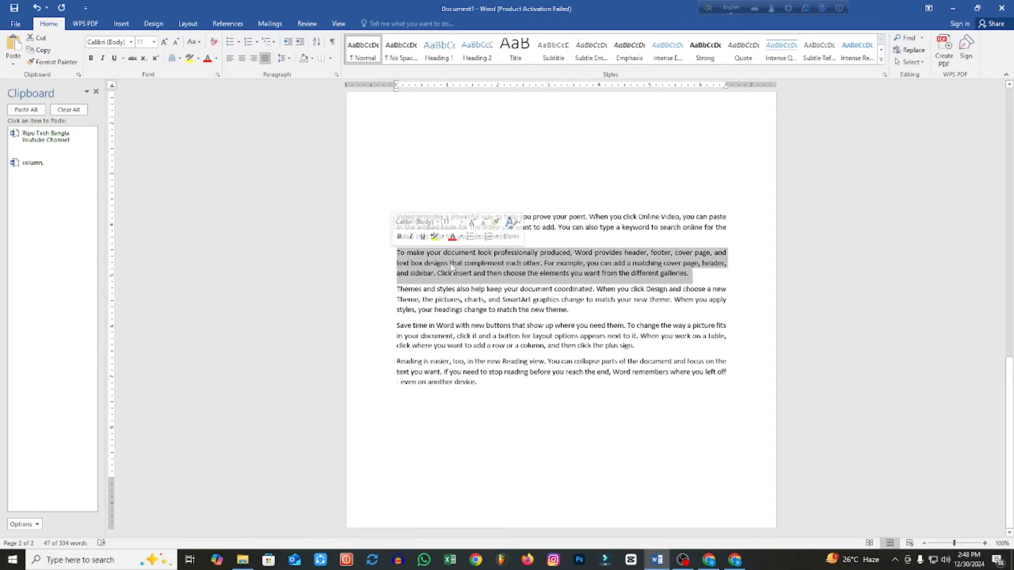
pyautogui.click(542, 289)
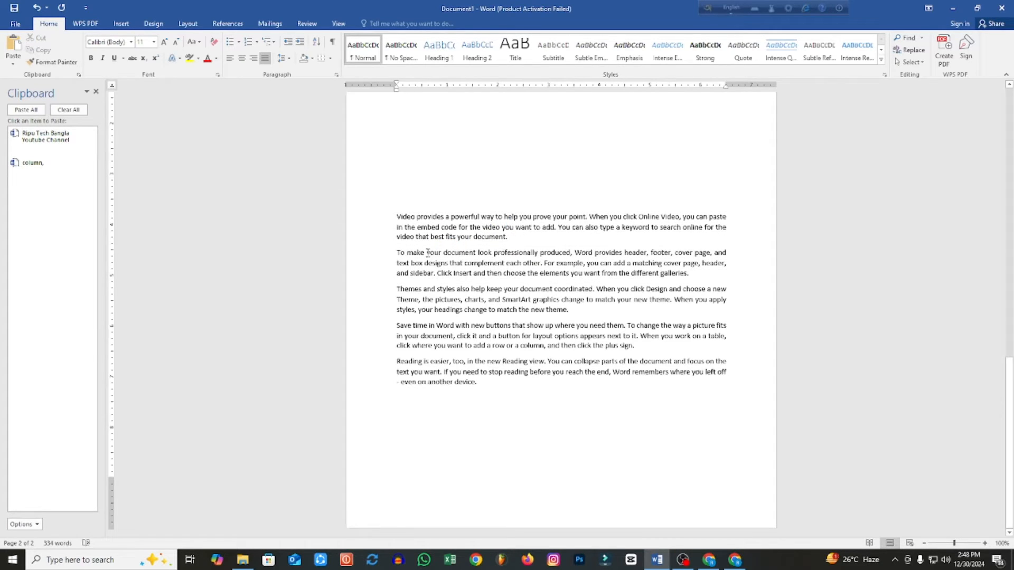
pyautogui.moveTo(398, 242); pyautogui.dragTo(429, 243)
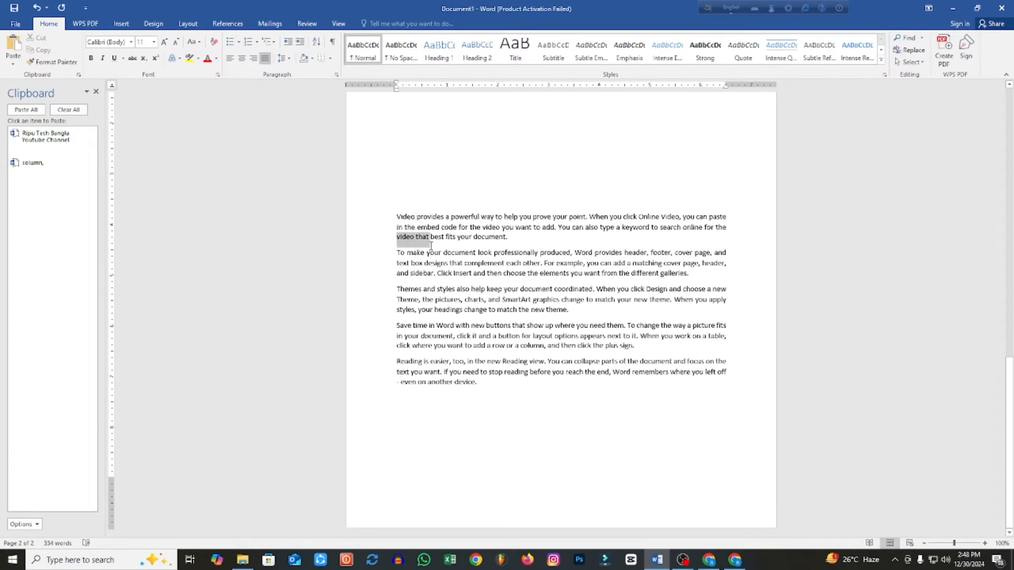
pyautogui.click(400, 243)
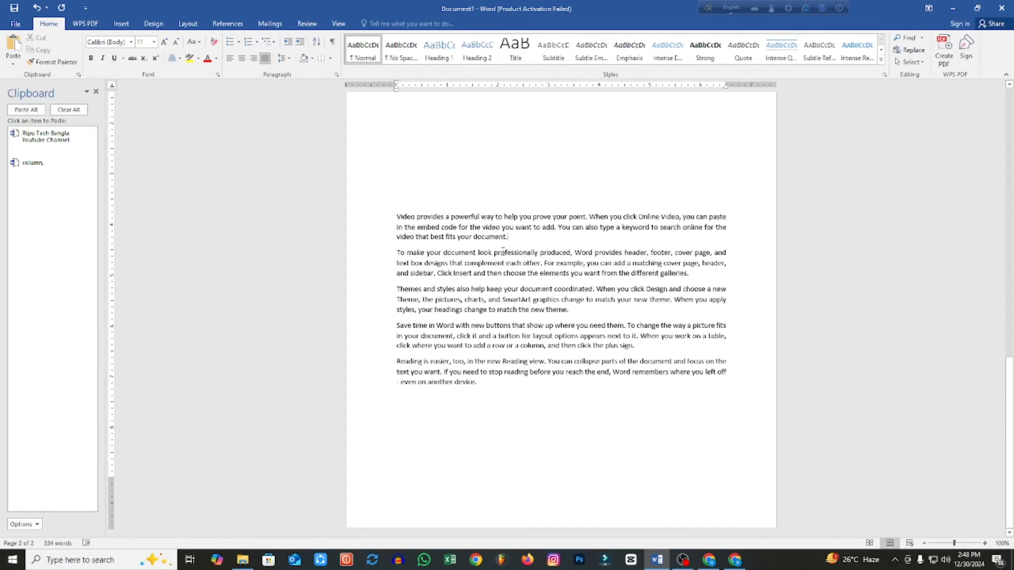
# - Duplicate the last three paragraphs, from "Themes and styles" onward, on a new line at the end of the document
pyautogui.moveTo(495, 391); pyautogui.dragTo(369, 291)
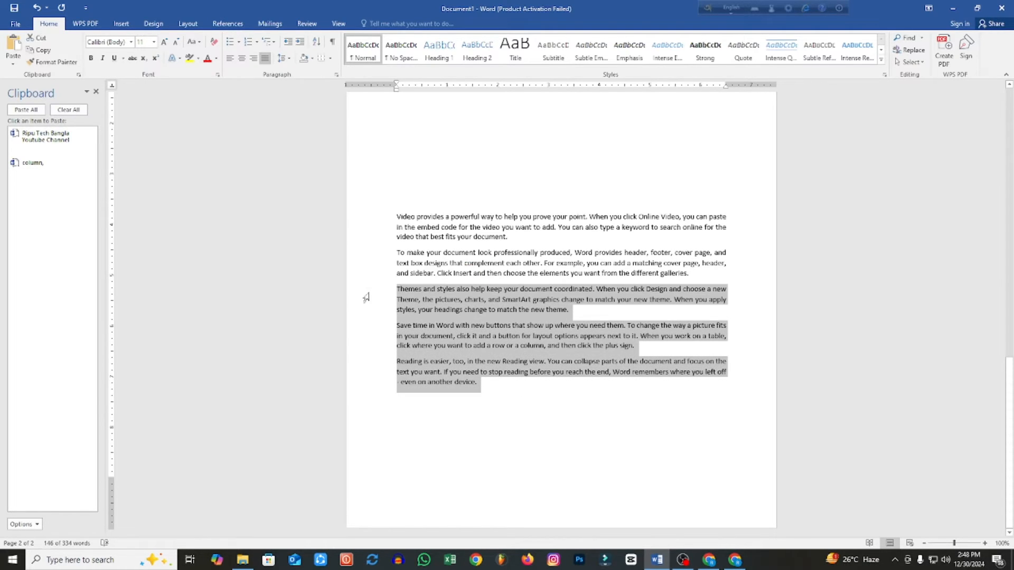
pyautogui.hotkey('ctrl', 'c')
pyautogui.click(484, 384)
pyautogui.press('Return')
pyautogui.hotkey('ctrl', 'v')
pyautogui.scroll(-5, 481, 371)
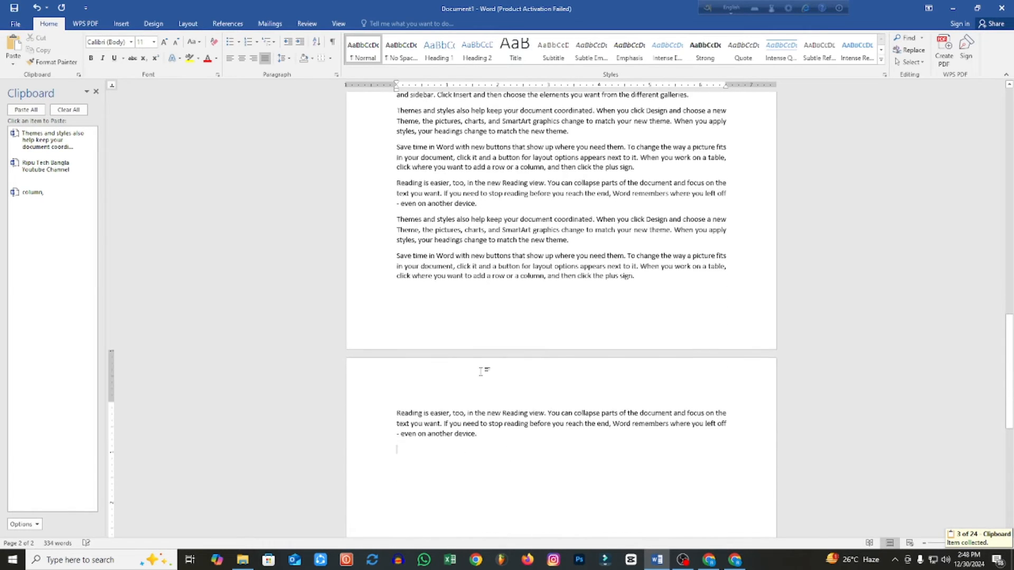
pyautogui.scroll(5, 481, 372)
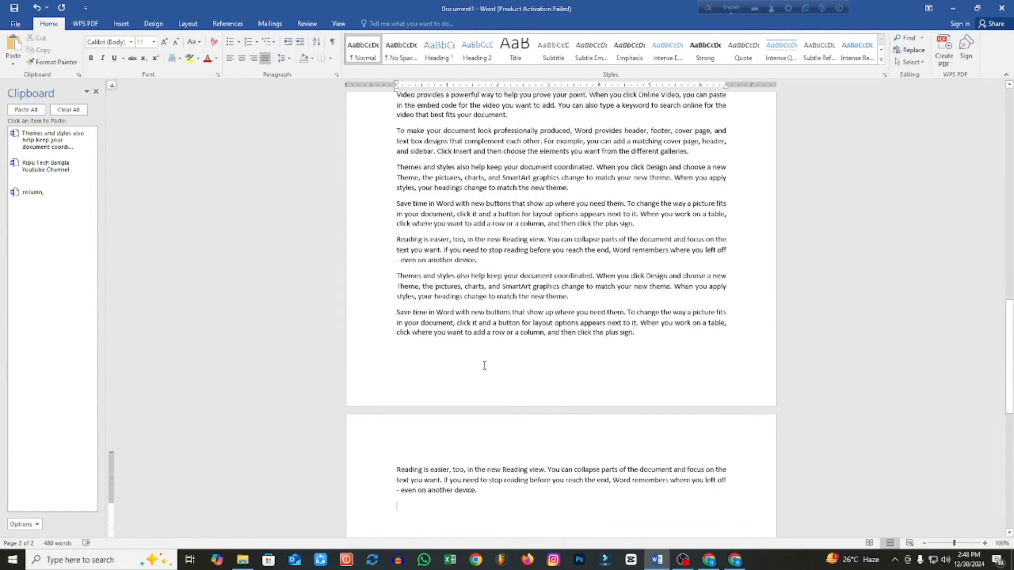
pyautogui.scroll(-5, 492, 355)
pyautogui.scroll(5, 492, 355)
pyautogui.scroll(-4, 581, 264)
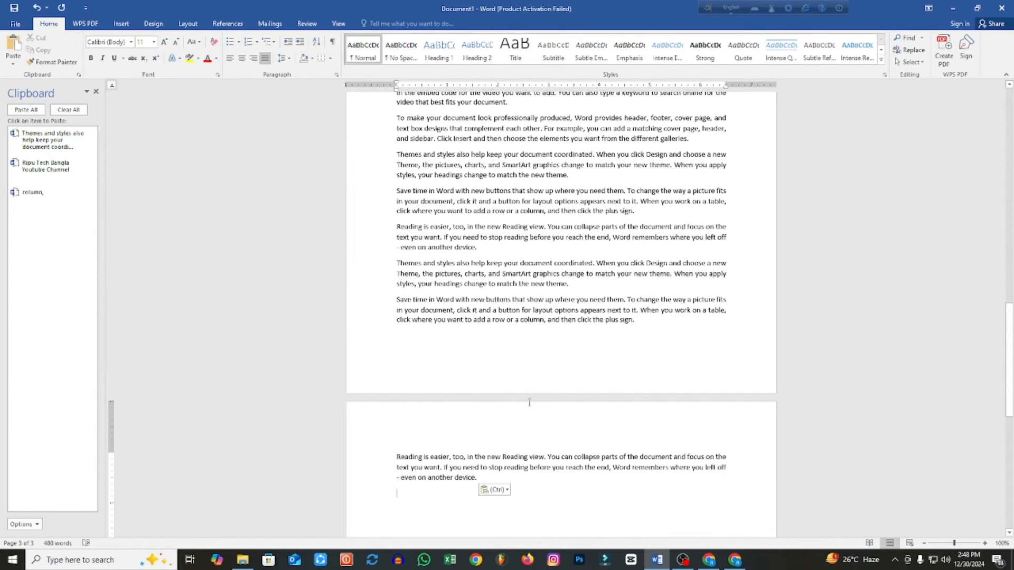
pyautogui.scroll(6, 514, 403)
# - Examine how the justified text, including the pasted paragraphs, runs across pages 2 and 3
pyautogui.moveTo(392, 280); pyautogui.dragTo(502, 234)
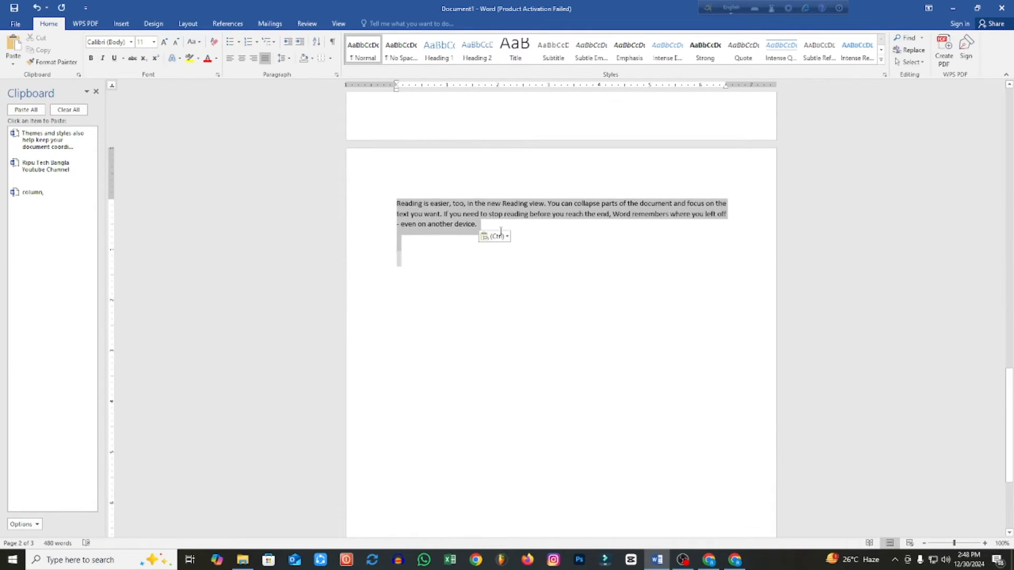
pyautogui.scroll(8, 570, 292)
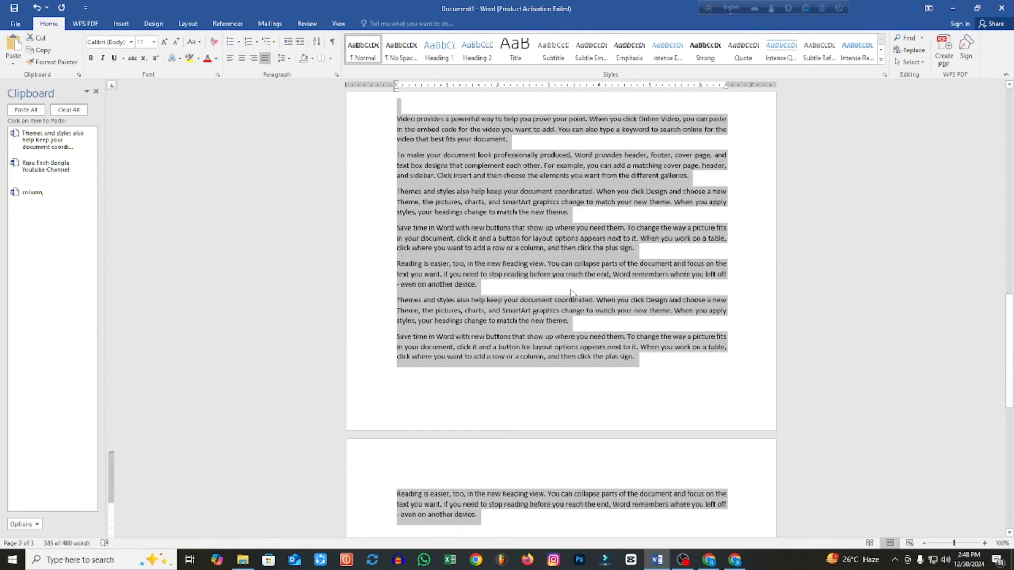
pyautogui.scroll(2, 571, 292)
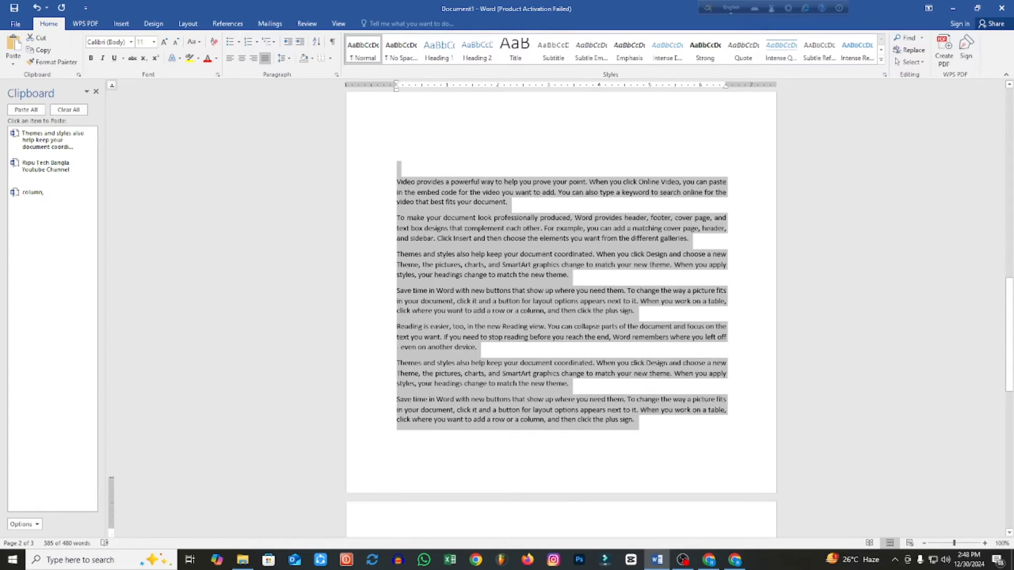
pyautogui.scroll(-2, 462, 489)
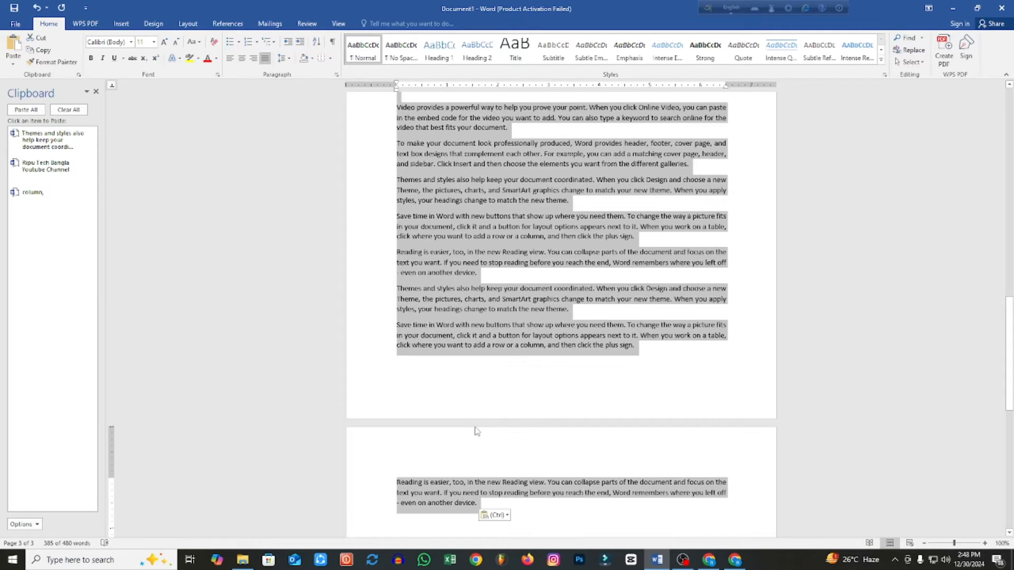
pyautogui.click(521, 417)
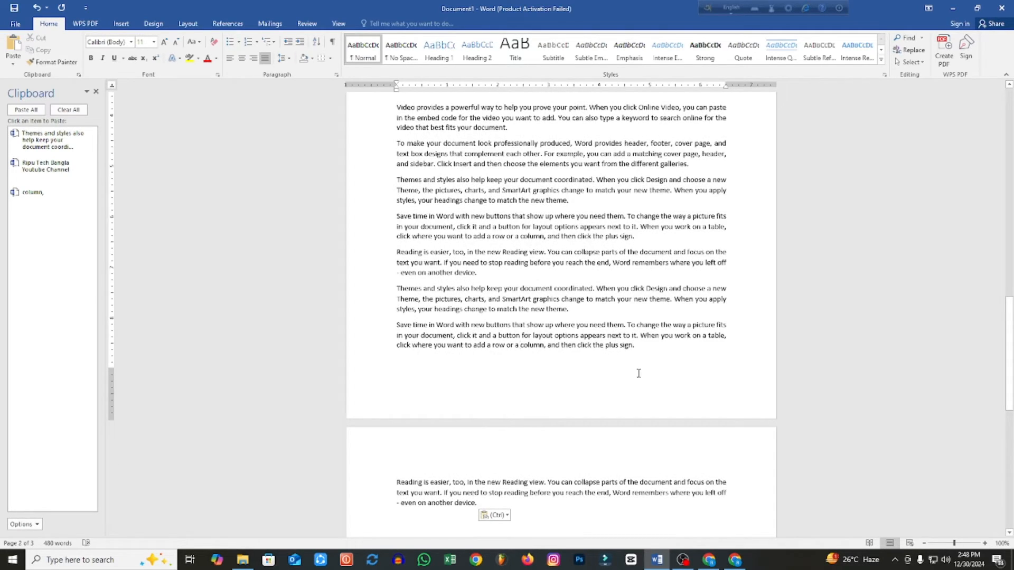
pyautogui.moveTo(480, 502); pyautogui.dragTo(396, 299)
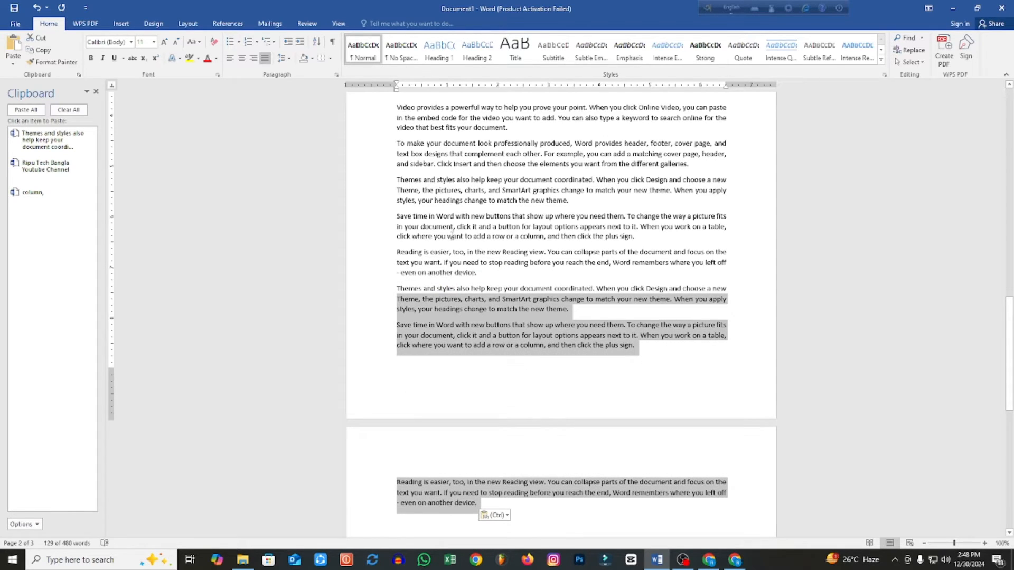
pyautogui.scroll(3, 499, 291)
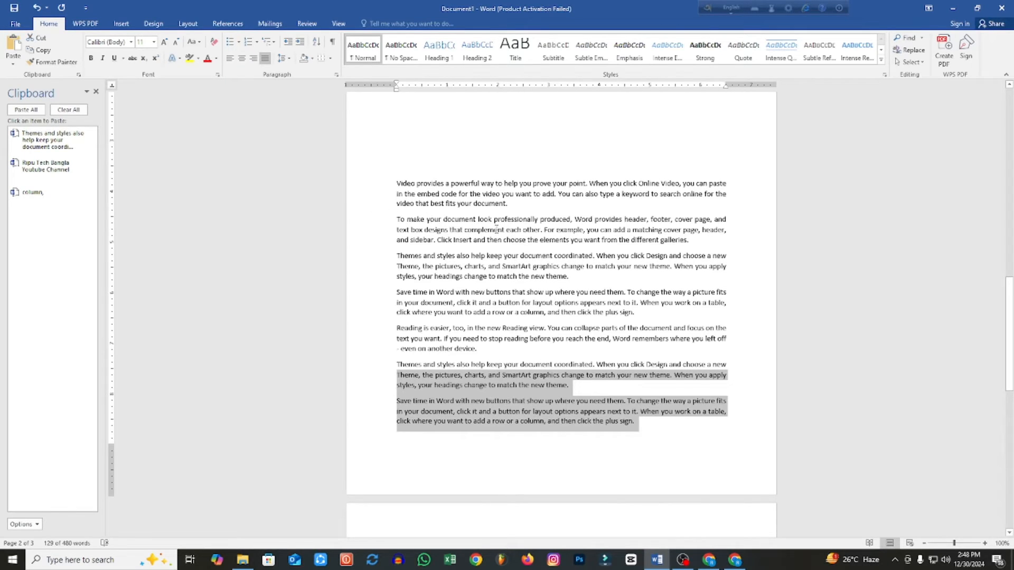
pyautogui.scroll(-3, 496, 229)
pyautogui.hotkey('ctrl', 'v')
# - Delete the last two lines of the text on page 3, and undo both that deletion and the three-paragraph paste
pyautogui.moveTo(478, 504); pyautogui.dragTo(394, 494)
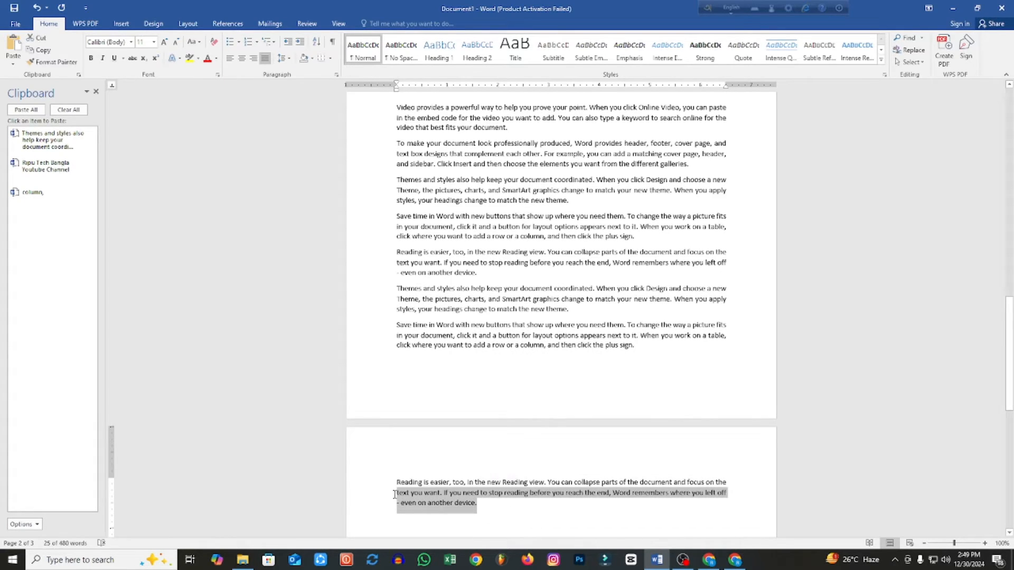
pyautogui.press('Delete')
pyautogui.click(591, 414)
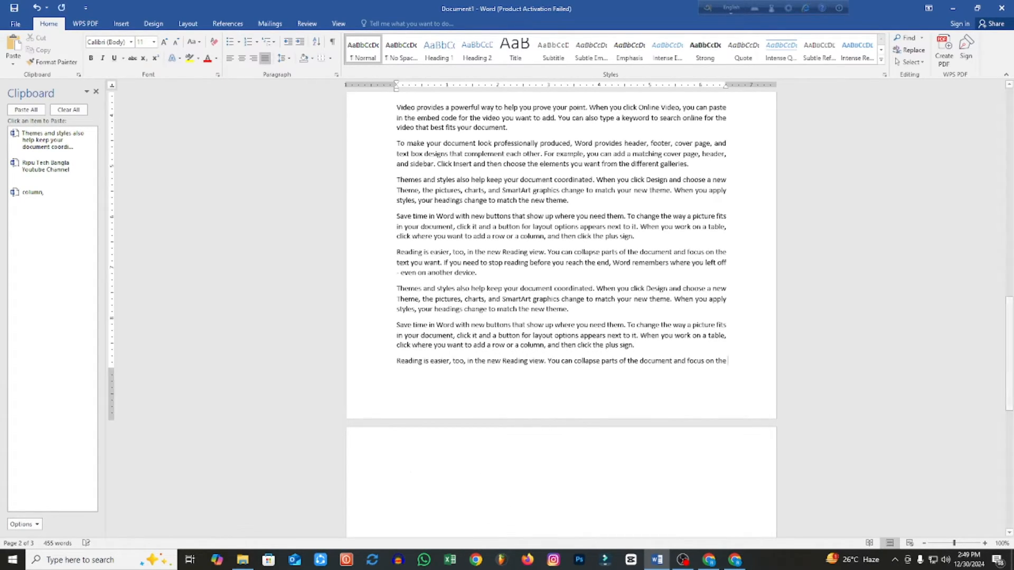
pyautogui.hotkey('ctrl', 'z')
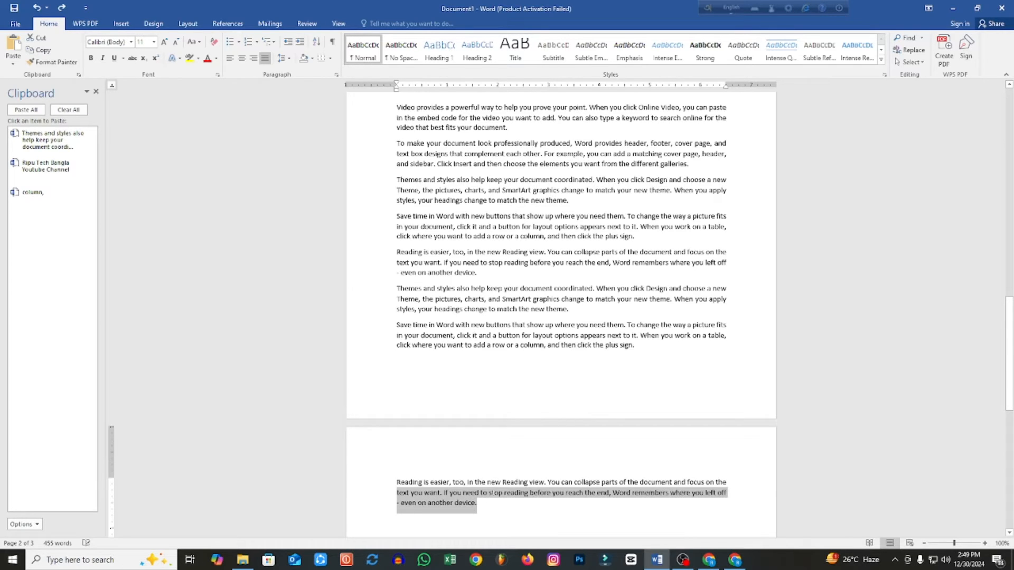
pyautogui.hotkey('ctrl', 'z')
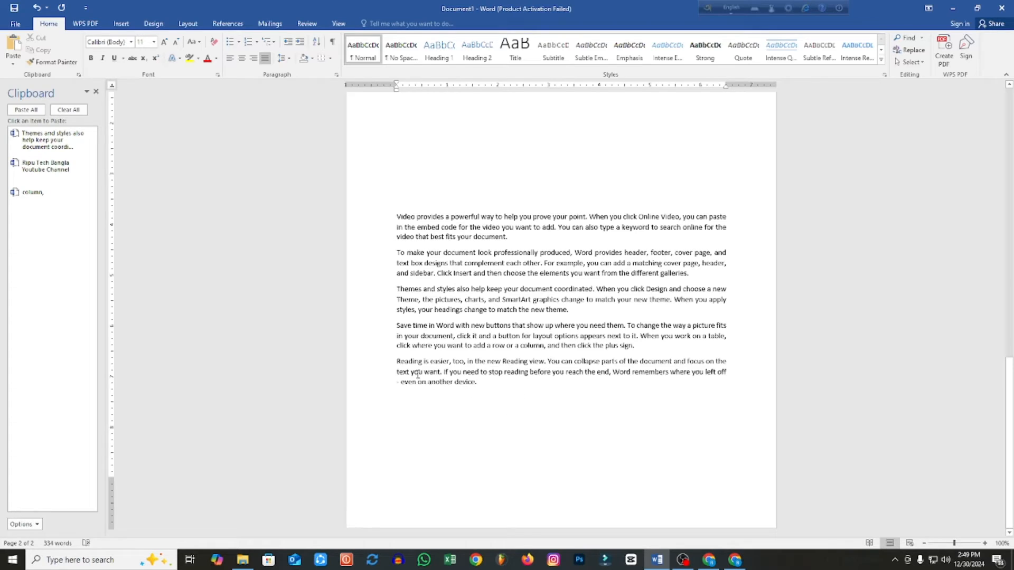
# - Duplicate the last two paragraphs, from "Save time in Word" onward, by pasting them twice on a new line at the document's end
pyautogui.doubleClick(374, 360)
pyautogui.click(477, 382)
pyautogui.moveTo(477, 381); pyautogui.dragTo(397, 326)
pyautogui.hotkey('ctrl', 'c')
pyautogui.scroll(2, 480, 367)
pyautogui.click(486, 438)
pyautogui.press('Return')
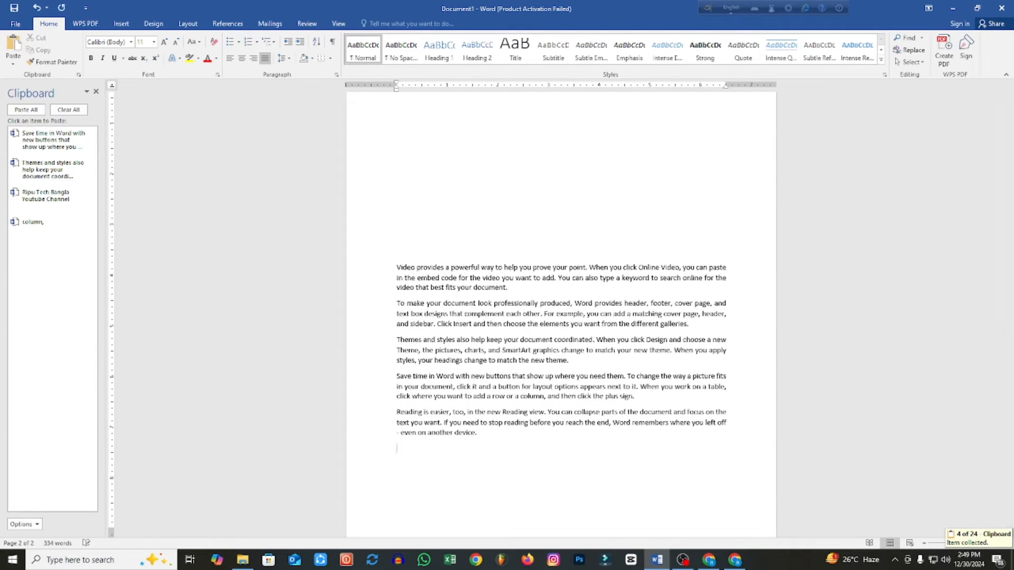
pyautogui.scroll(-2, 491, 412)
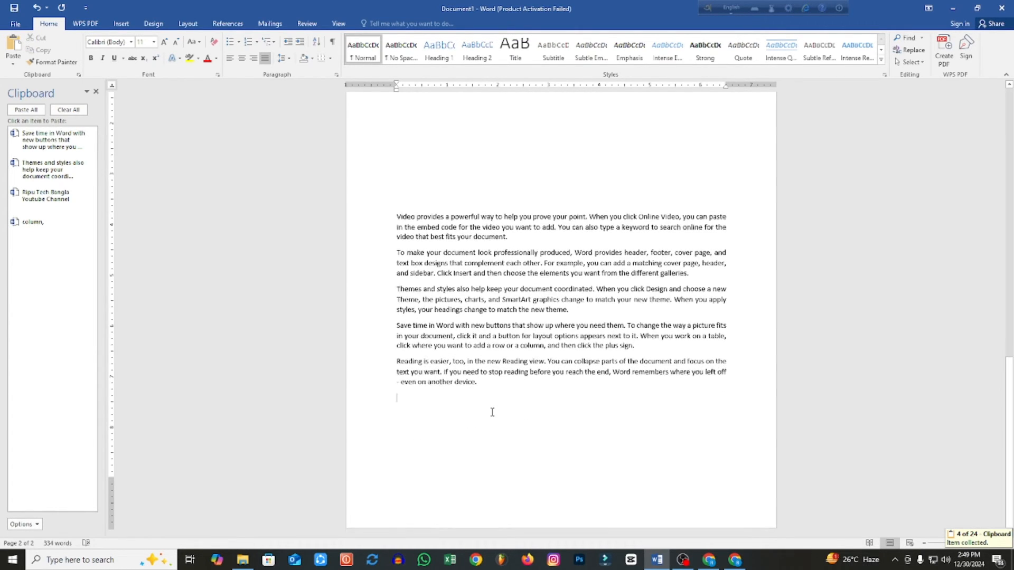
pyautogui.hotkey('ctrl', 'v')
pyautogui.keyDown('ctrl'); pyautogui.scroll(-3, 492, 412); pyautogui.keyUp('ctrl')
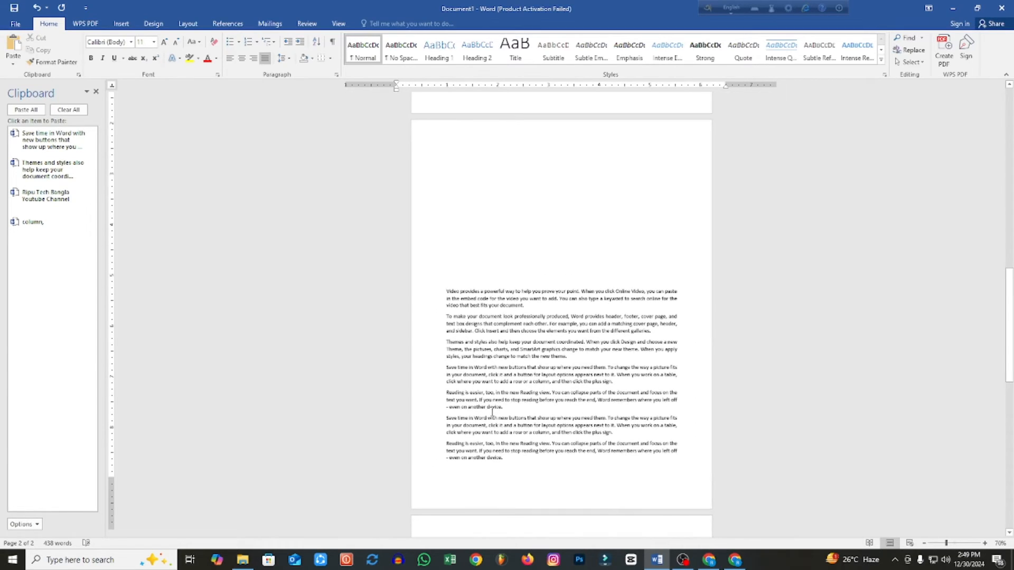
pyautogui.keyDown('ctrl'); pyautogui.scroll(1, 492, 412); pyautogui.keyUp('ctrl')
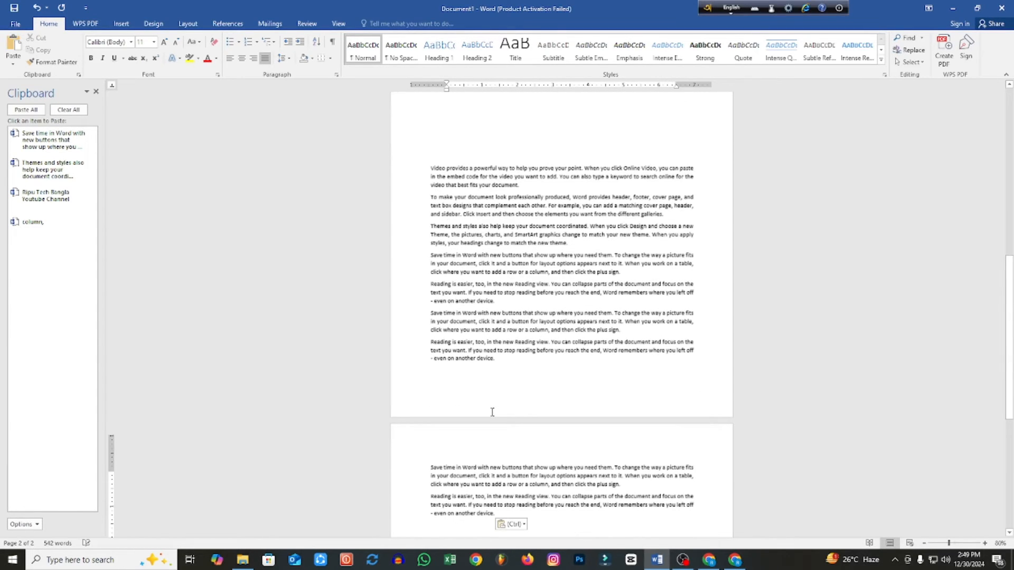
# - Delete the final "Reading is easier" paragraph on page 3
pyautogui.moveTo(496, 513); pyautogui.dragTo(429, 495)
pyautogui.press('BackSpace')
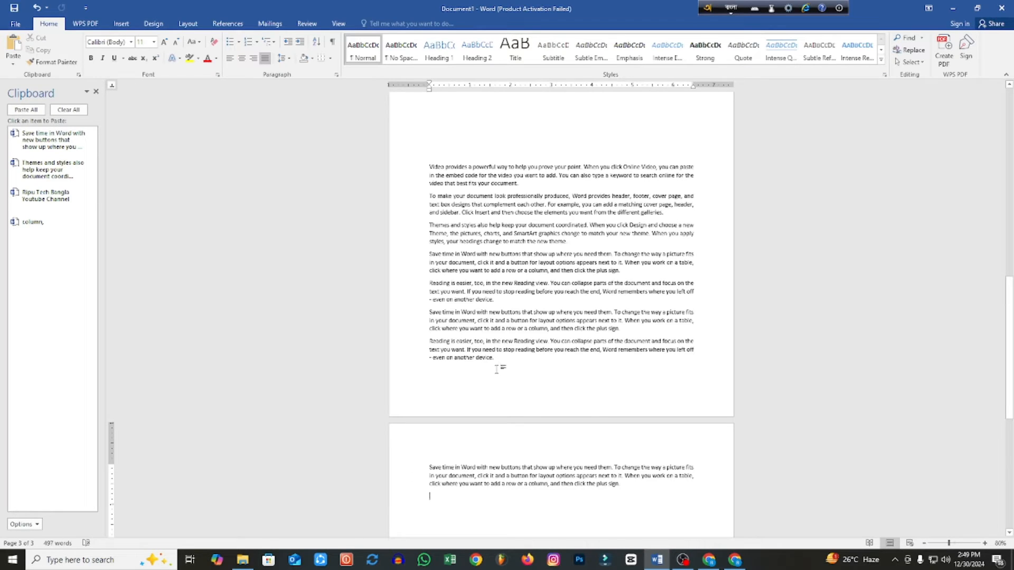
pyautogui.keyDown('ctrl'); pyautogui.scroll(2, 496, 360); pyautogui.keyUp('ctrl')
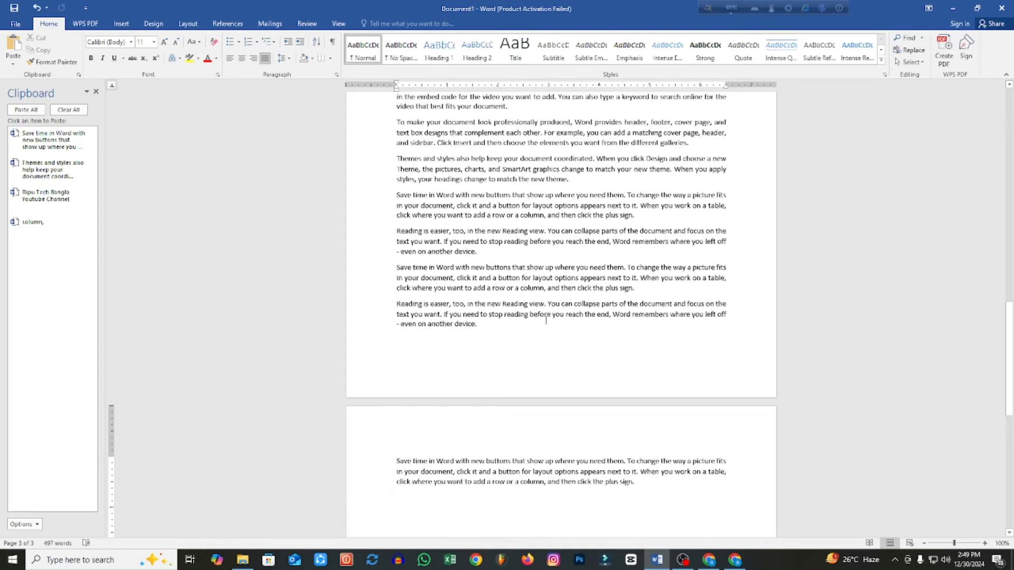
# - Set the line spacing of the first two paragraphs on page 2 to 1.0
pyautogui.scroll(3, 546, 319)
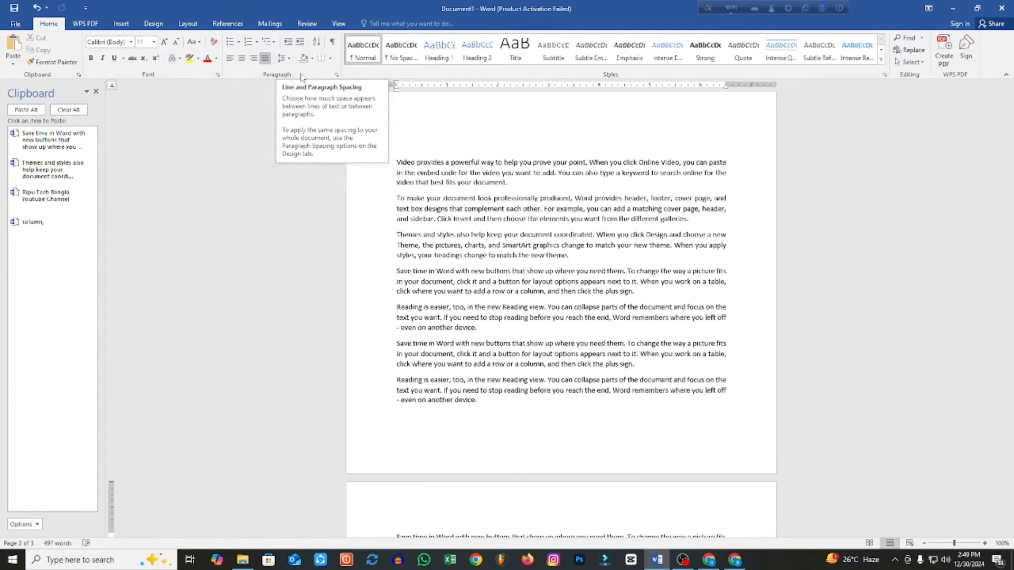
pyautogui.click(422, 364)
pyautogui.moveTo(477, 330); pyautogui.dragTo(426, 333)
pyautogui.click(403, 259)
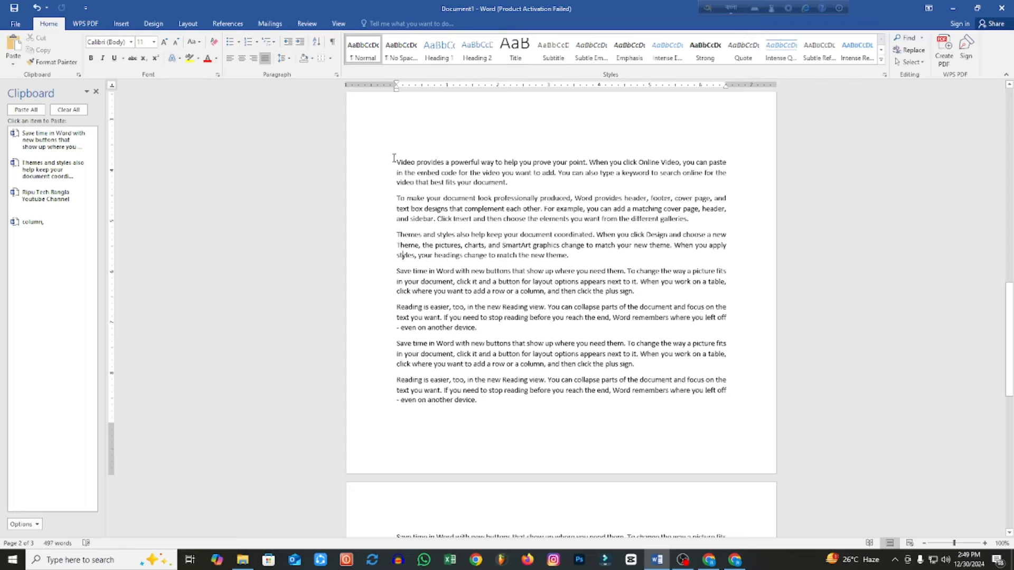
pyautogui.moveTo(396, 160); pyautogui.dragTo(687, 219)
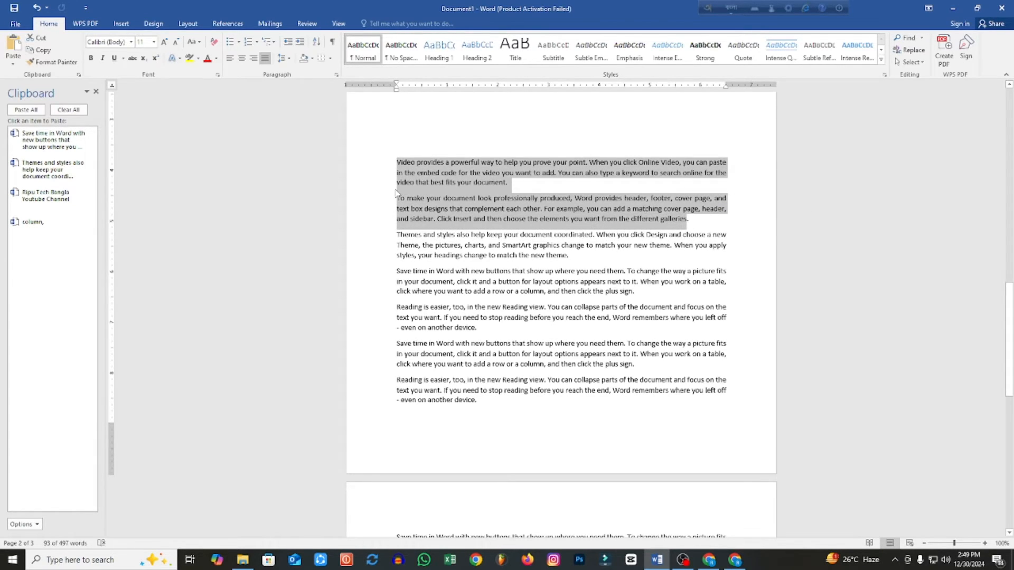
pyautogui.click(290, 59)
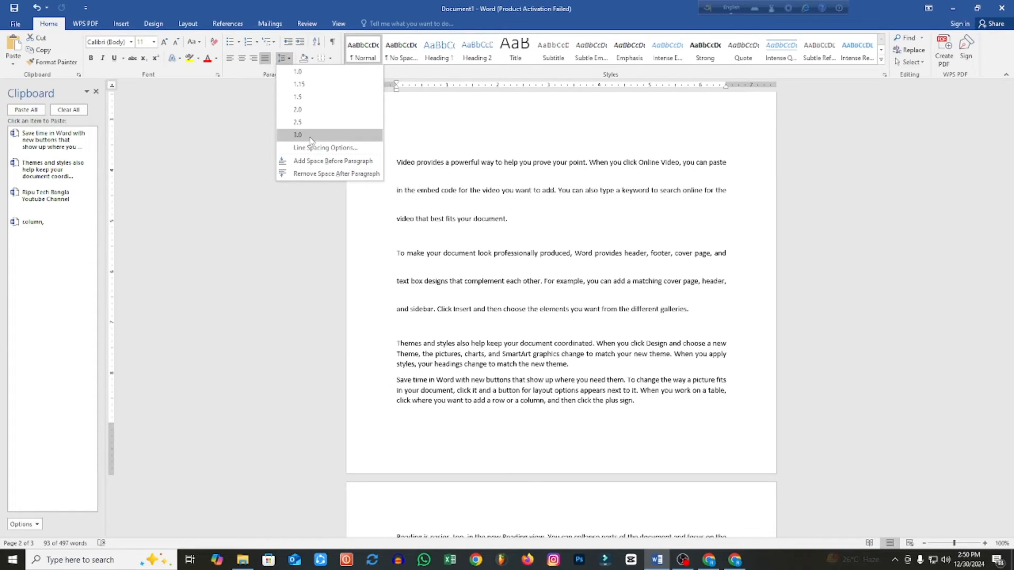
pyautogui.click(298, 72)
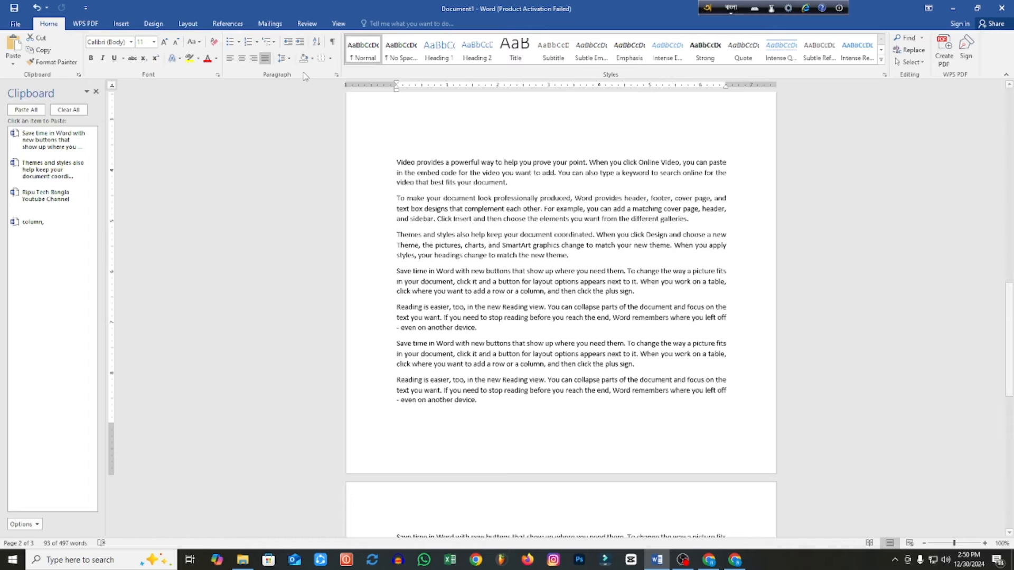
# - Review the line and paragraph spacing choices for the first two paragraphs on page 2 without applying any
pyautogui.click(454, 172)
pyautogui.moveTo(397, 162); pyautogui.dragTo(687, 218)
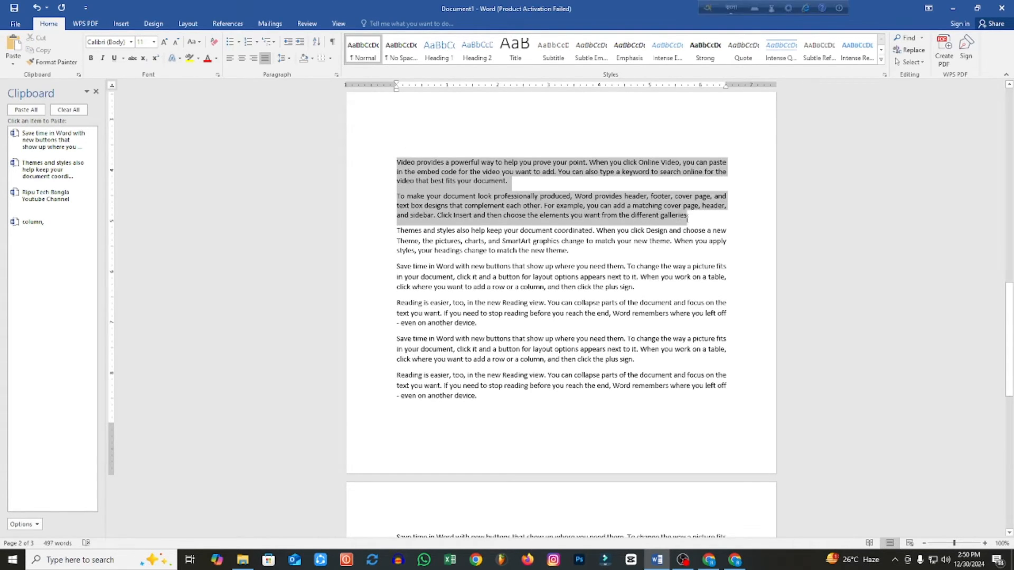
pyautogui.click(284, 58)
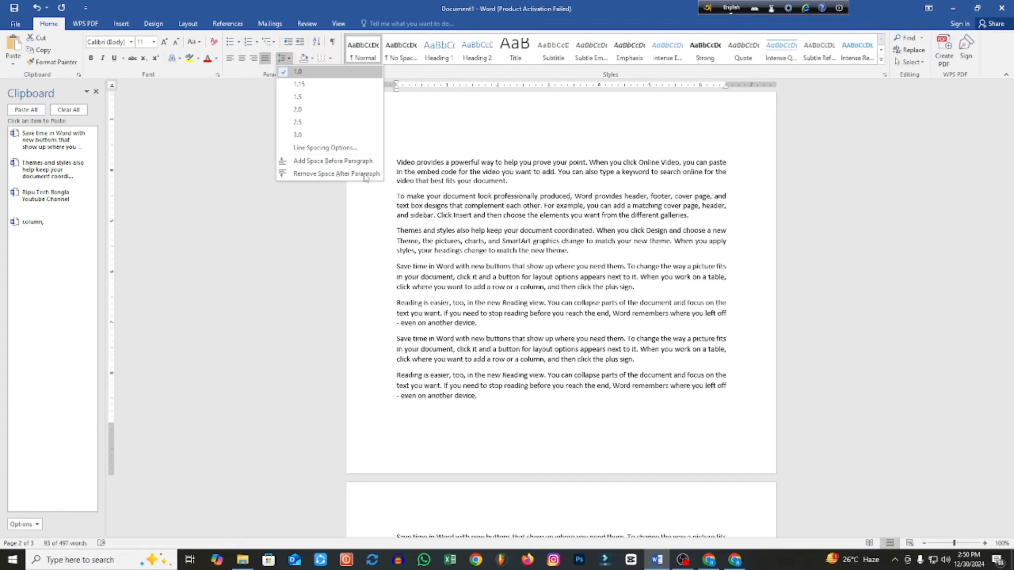
pyautogui.click(398, 194)
# - Join the "To make your document" paragraph to the one above it, and split the two paragraphs apart again
pyautogui.click(397, 199)
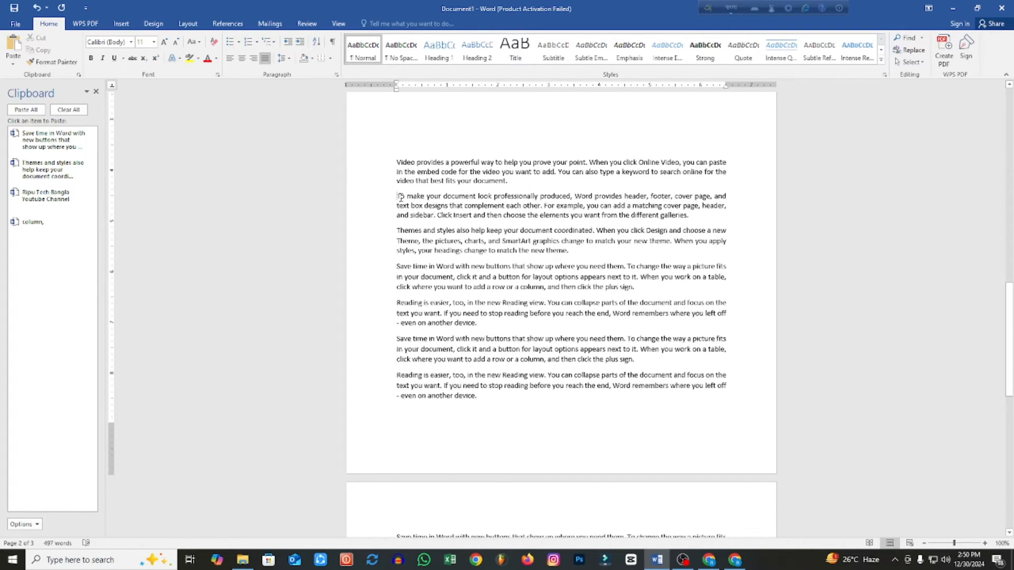
pyautogui.press('BackSpace')
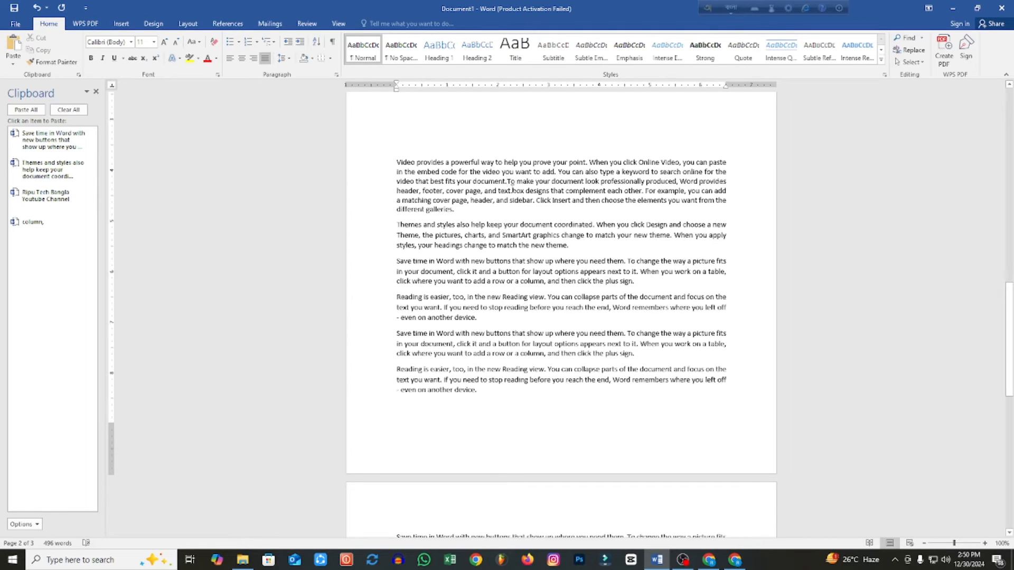
pyautogui.press('Return')
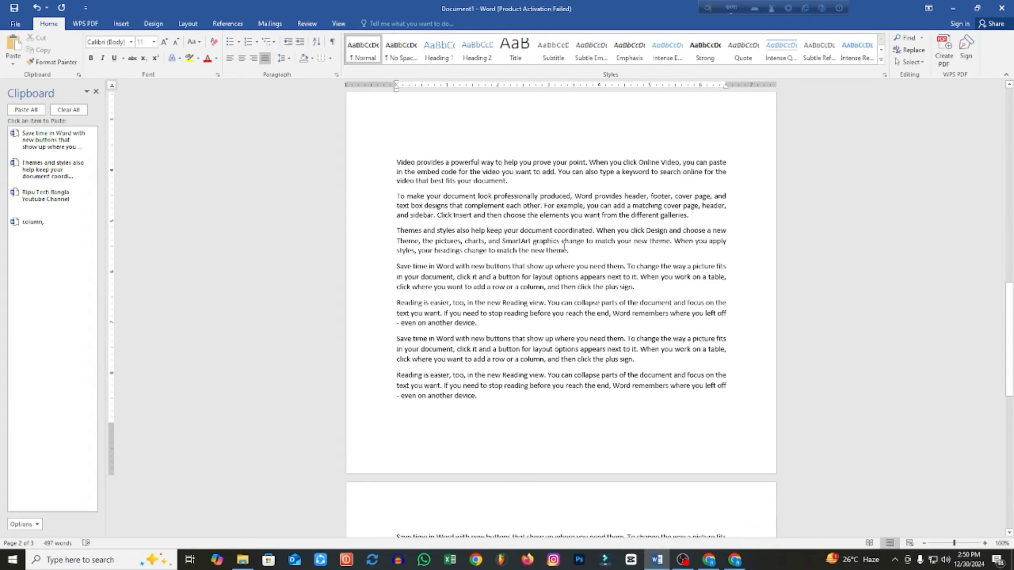
# - Set the spacing after the first three paragraphs on page 2 to 0 pt
pyautogui.moveTo(570, 253); pyautogui.dragTo(397, 172)
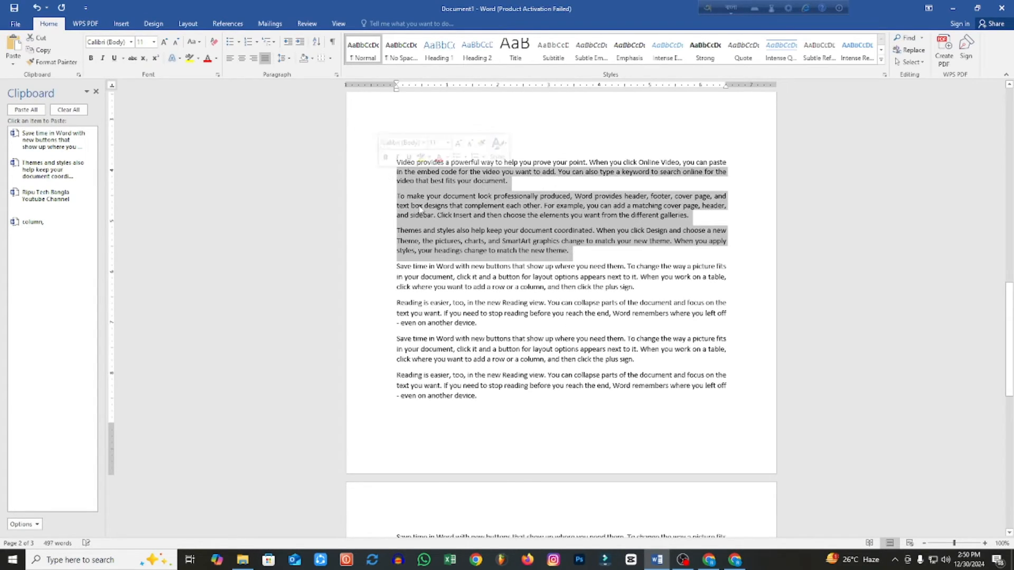
pyautogui.moveTo(574, 253); pyautogui.dragTo(380, 164)
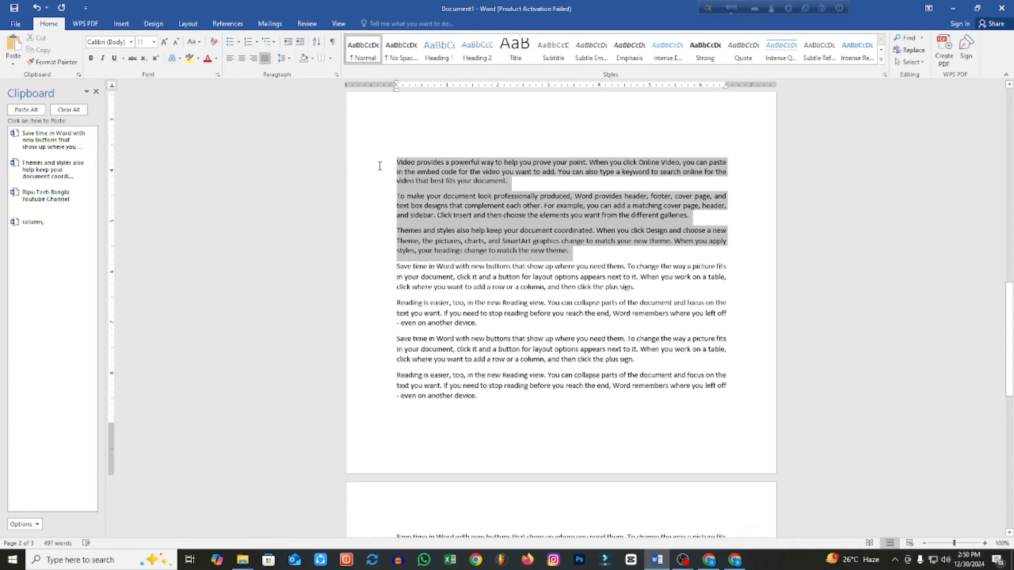
pyautogui.click(284, 58)
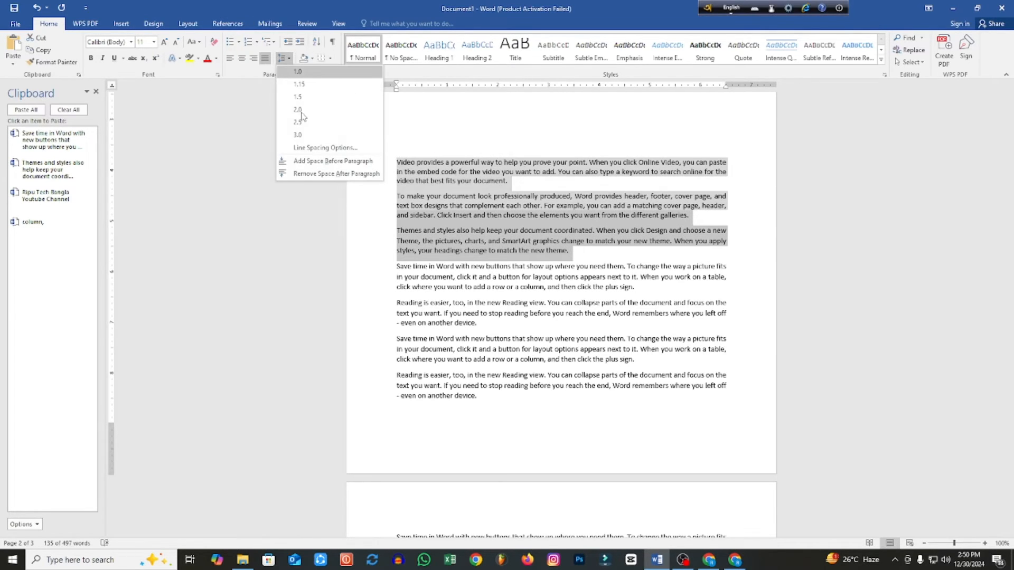
pyautogui.click(350, 149)
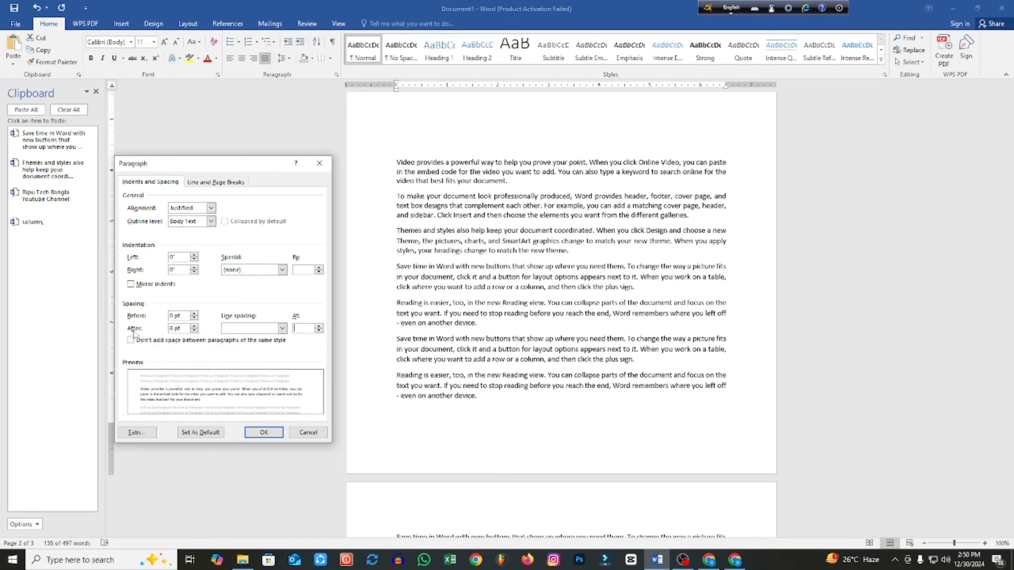
pyautogui.click(174, 327)
pyautogui.press('BackSpace')
pyautogui.write('0')
pyautogui.click(263, 432)
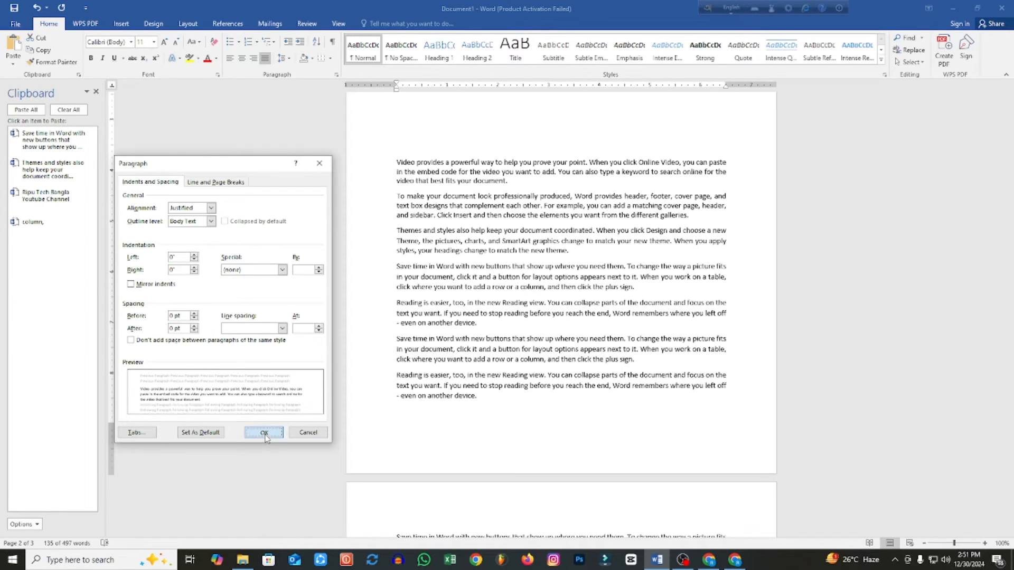
pyautogui.click(494, 251)
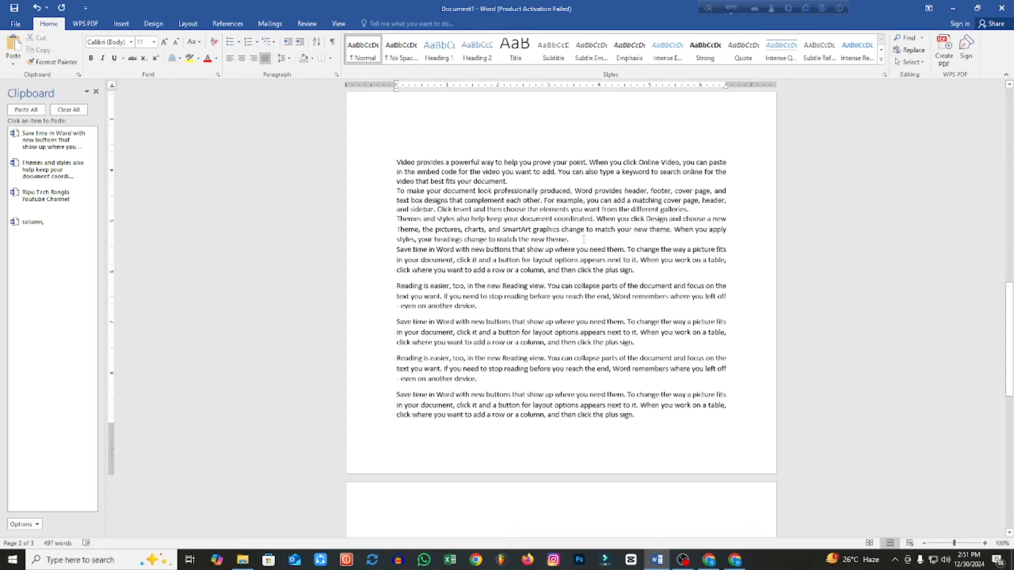
# - Set the spacing after the first three paragraphs on page 2 to 1.1 pt
pyautogui.moveTo(569, 239); pyautogui.dragTo(394, 166)
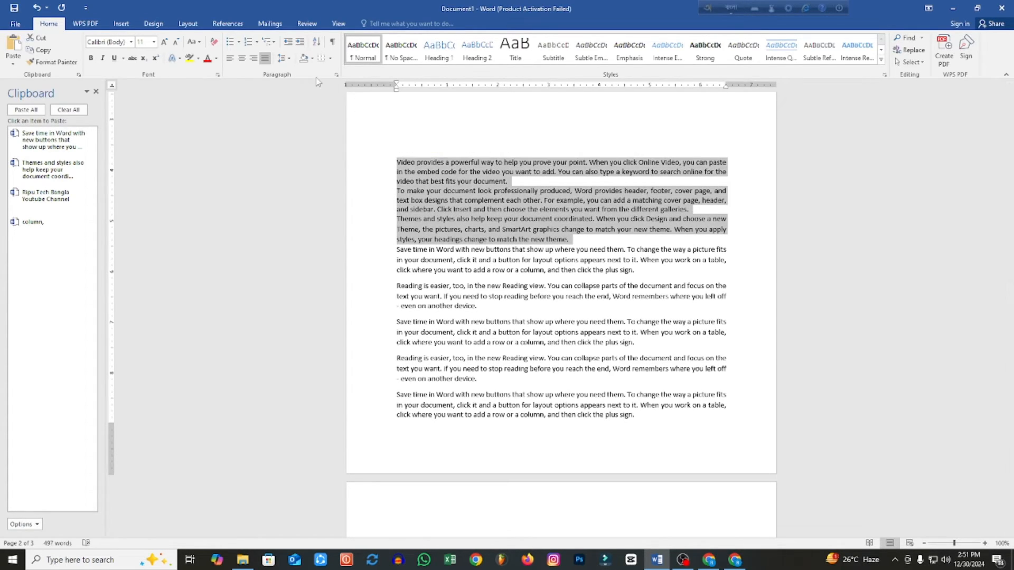
pyautogui.click(289, 61)
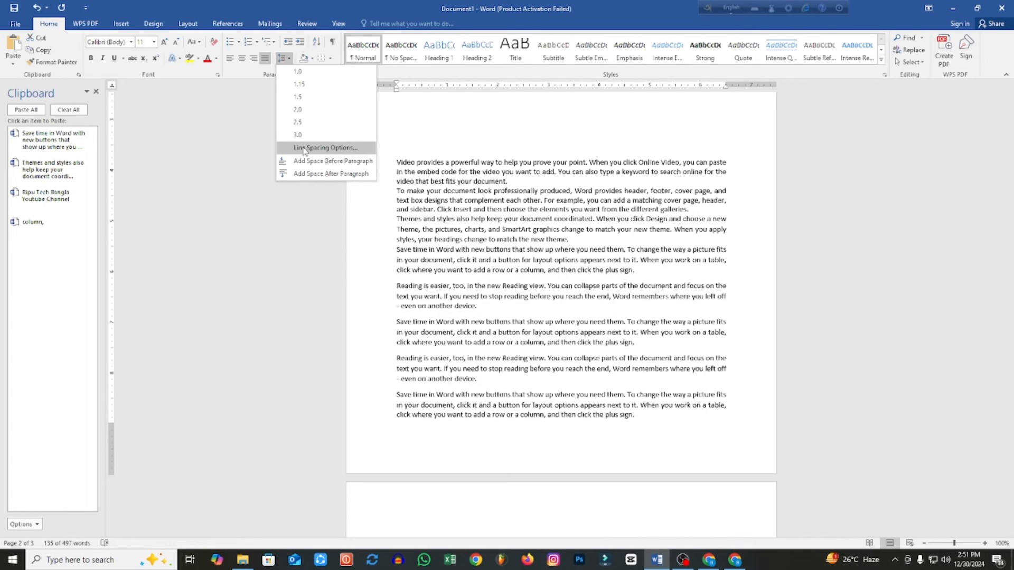
pyautogui.click(304, 148)
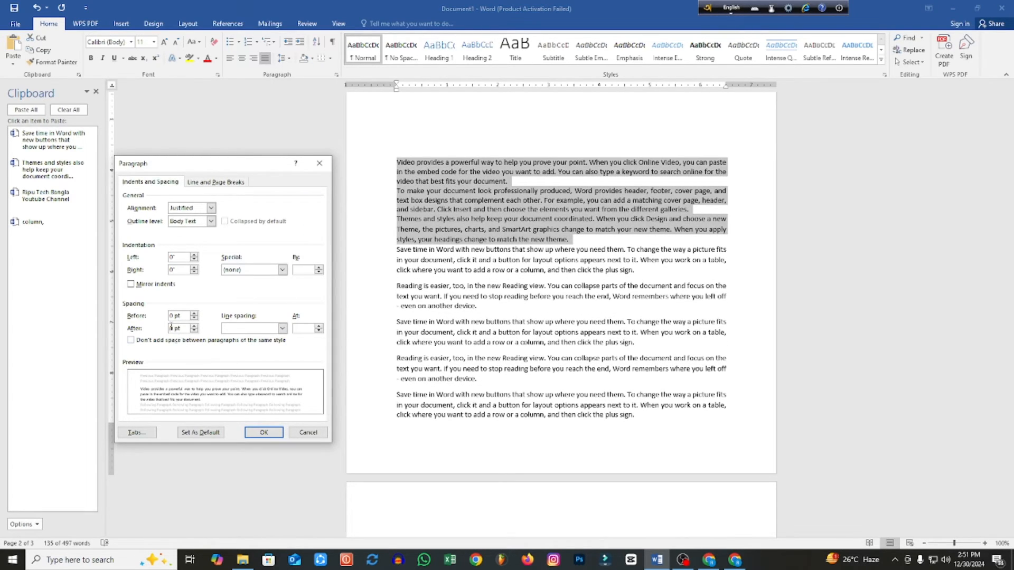
pyautogui.click(180, 329)
pyautogui.press('BackSpace')
pyautogui.press('BackSpace')
pyautogui.write('1.1')
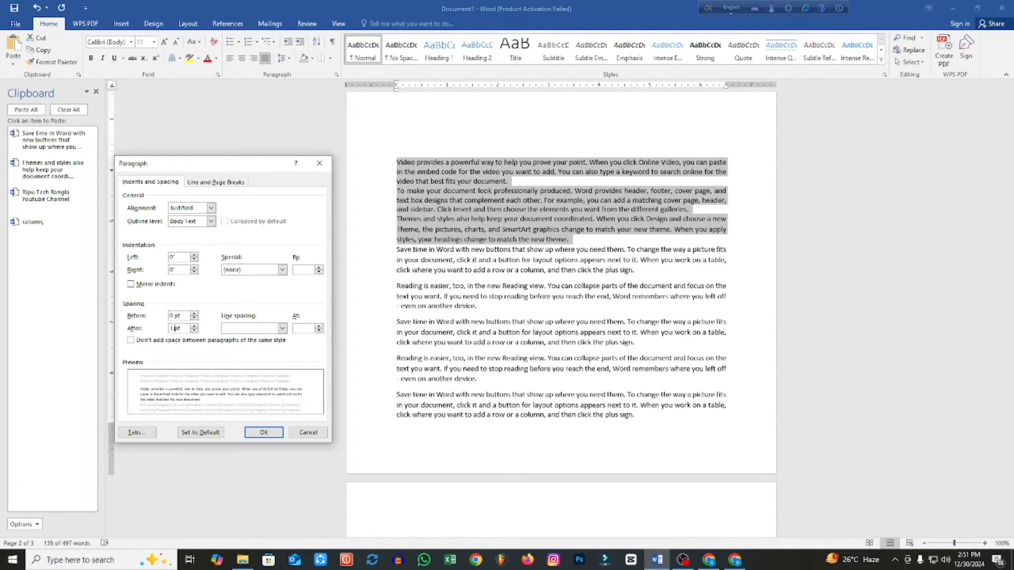
pyautogui.click(264, 432)
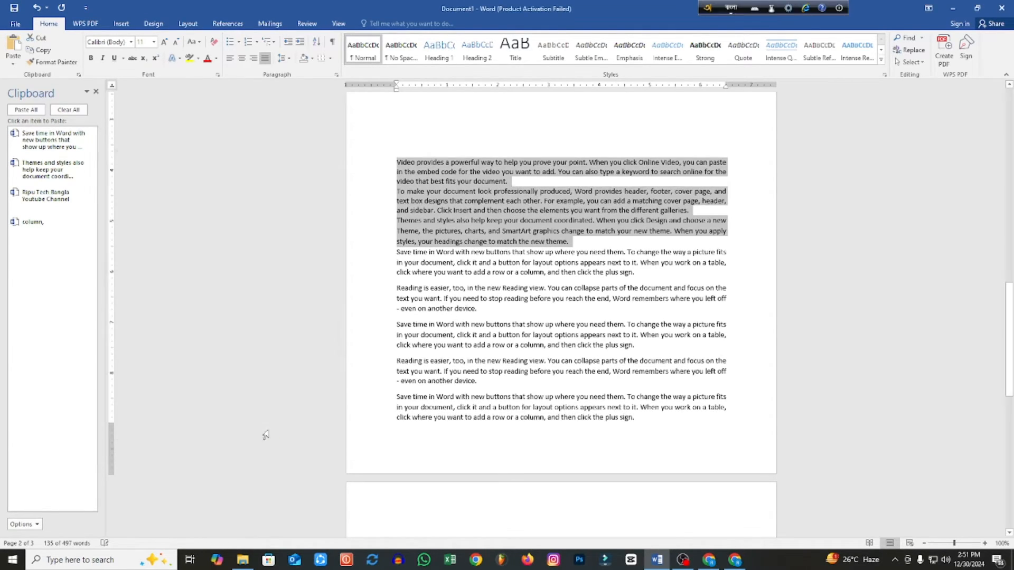
pyautogui.click(459, 205)
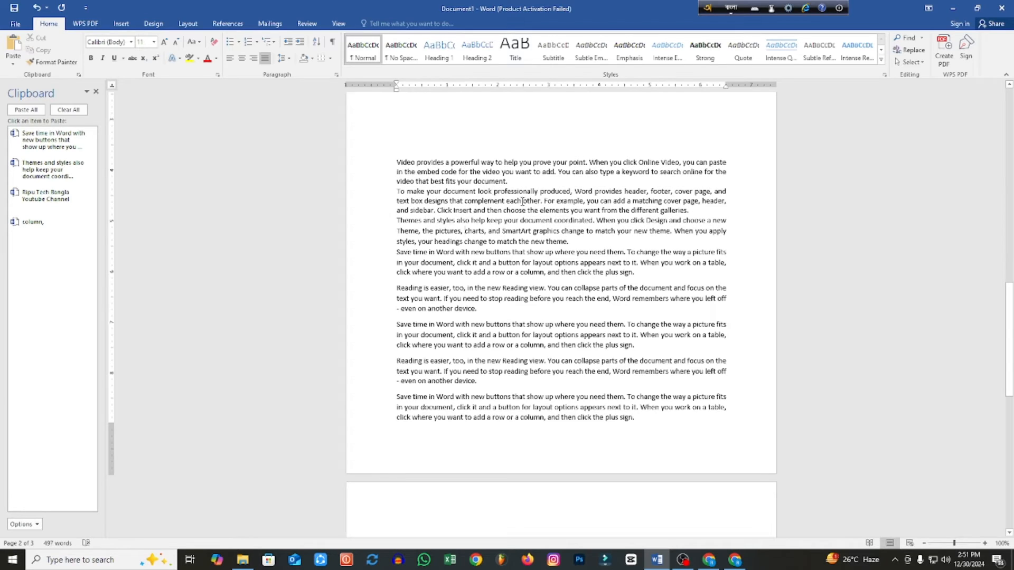
# - Review the paragraph spacing settings of the first three paragraphs on page 2 and confirm them
pyautogui.moveTo(570, 242); pyautogui.dragTo(395, 161)
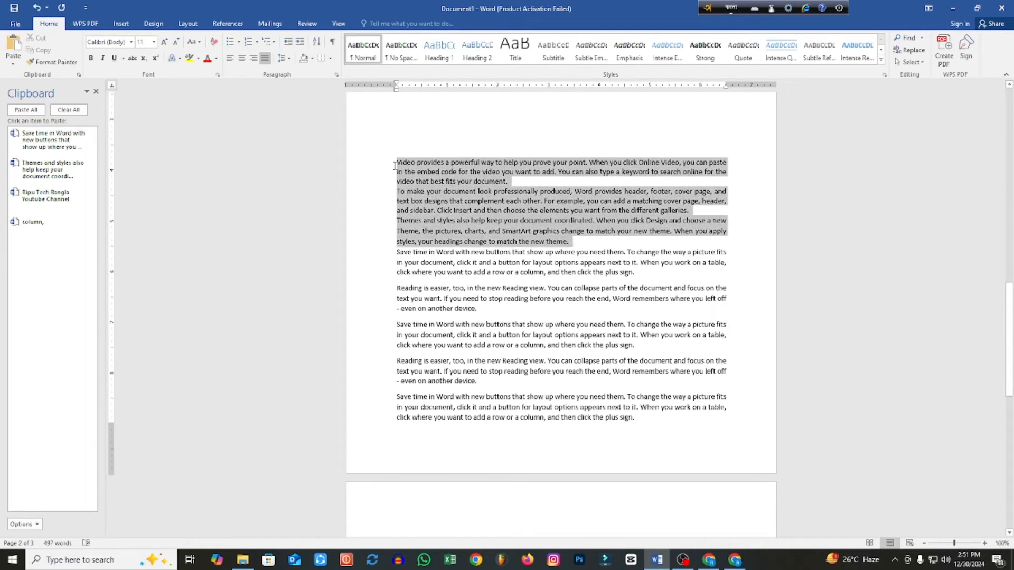
pyautogui.click(291, 61)
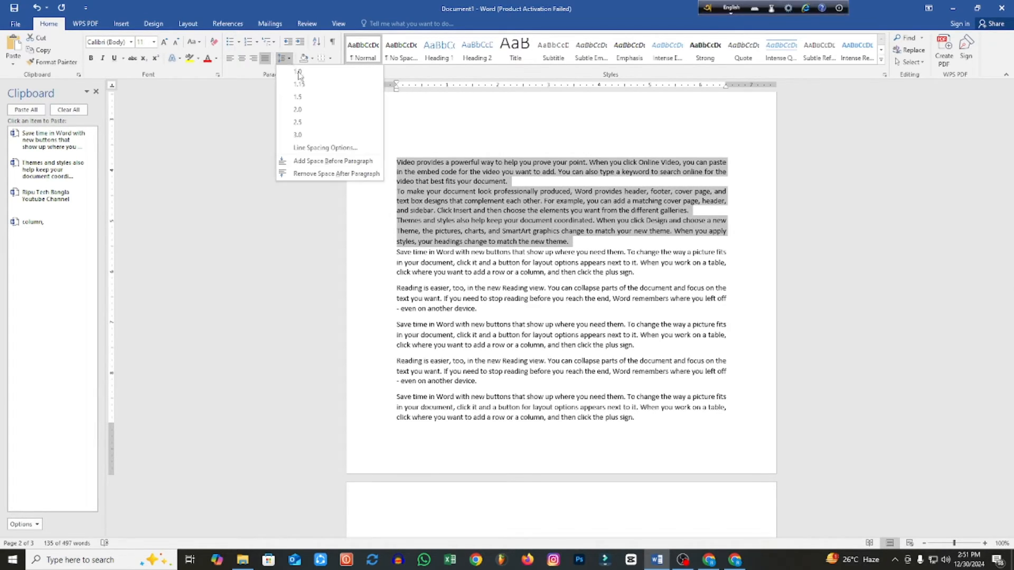
pyautogui.click(314, 149)
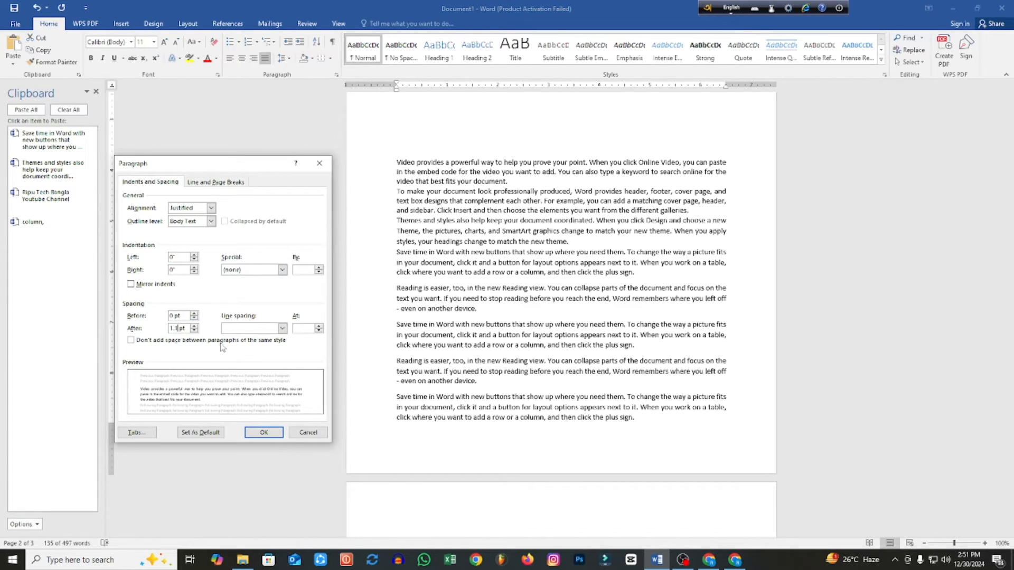
pyautogui.click(180, 328)
pyautogui.click(264, 432)
pyautogui.click(479, 206)
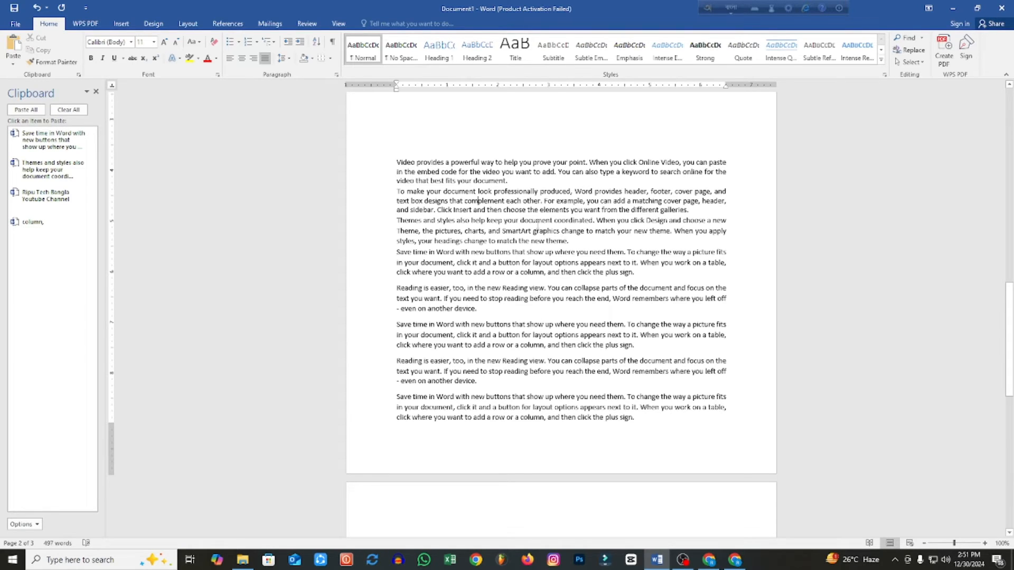
# - Preview 2.0 line spacing on the "To make your document" paragraph without applying it
pyautogui.click(283, 58)
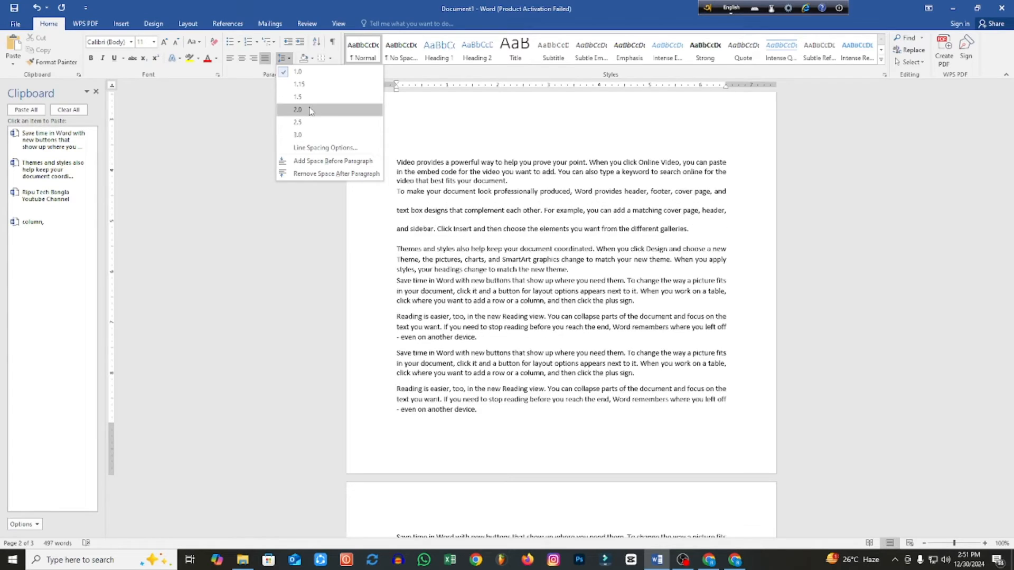
pyautogui.click(535, 214)
pyautogui.moveTo(509, 182); pyautogui.dragTo(396, 162)
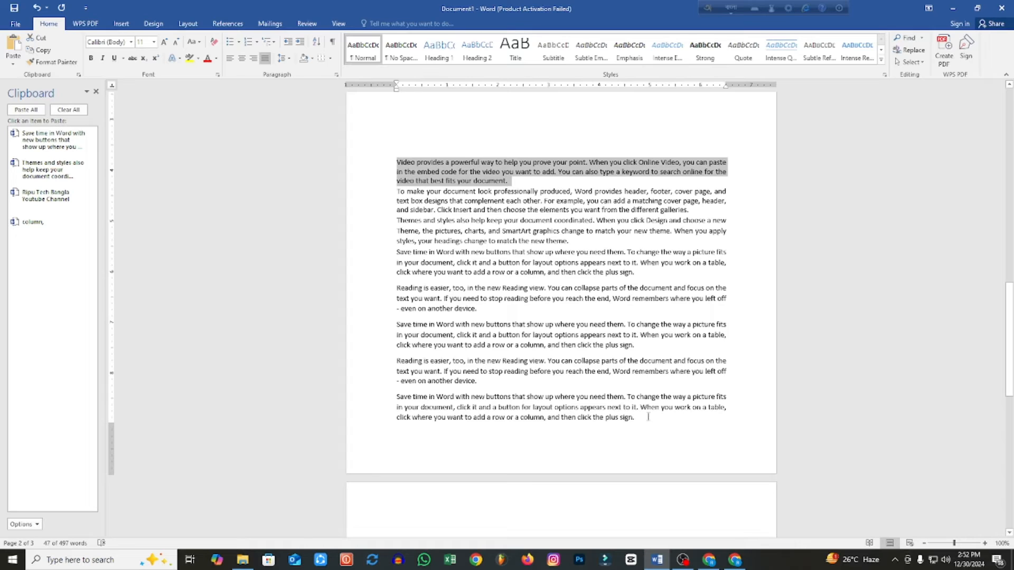
pyautogui.moveTo(647, 412); pyautogui.dragTo(394, 164)
pyautogui.click(528, 316)
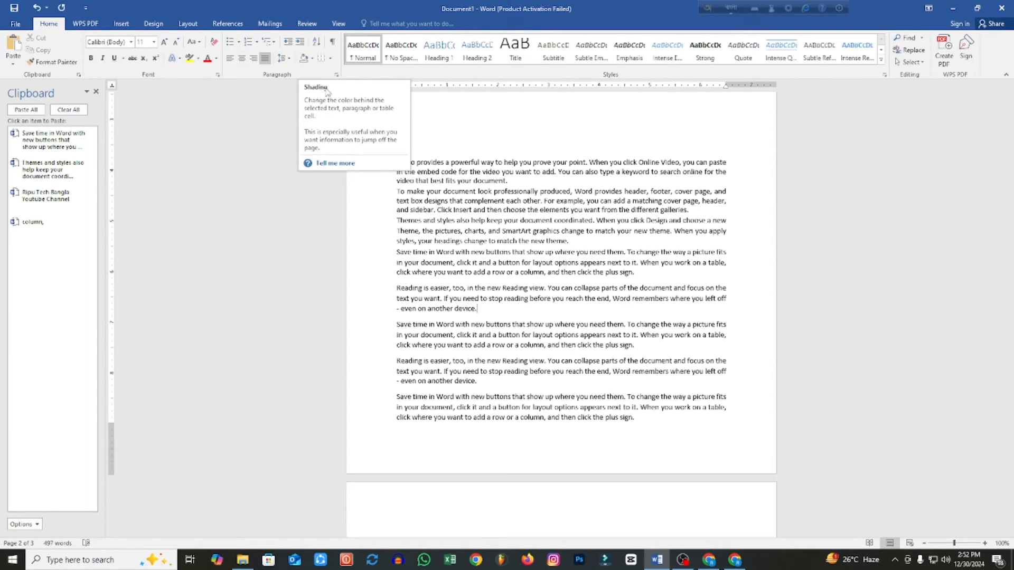
# - Apply blue-gray theme shading to the last "Save time in Word" paragraph on page 2
pyautogui.moveTo(643, 422); pyautogui.dragTo(609, 421)
pyautogui.click(646, 423)
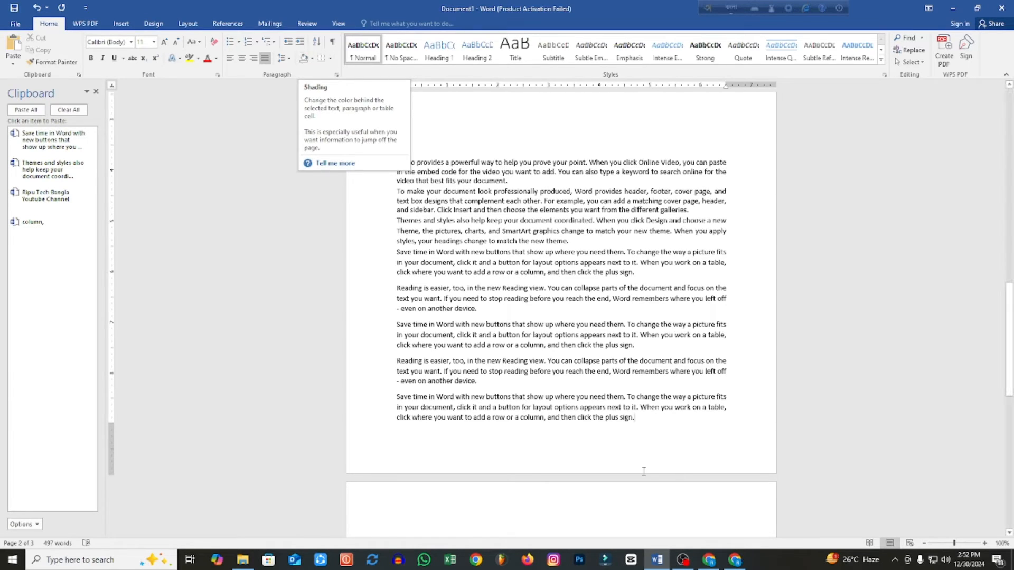
pyautogui.moveTo(637, 418); pyautogui.dragTo(397, 397)
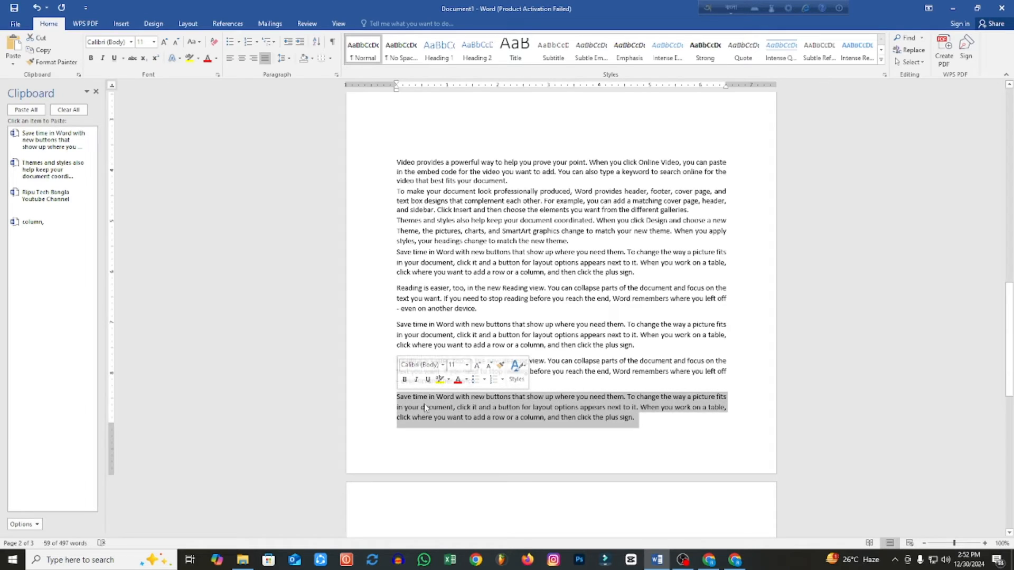
pyautogui.click(313, 60)
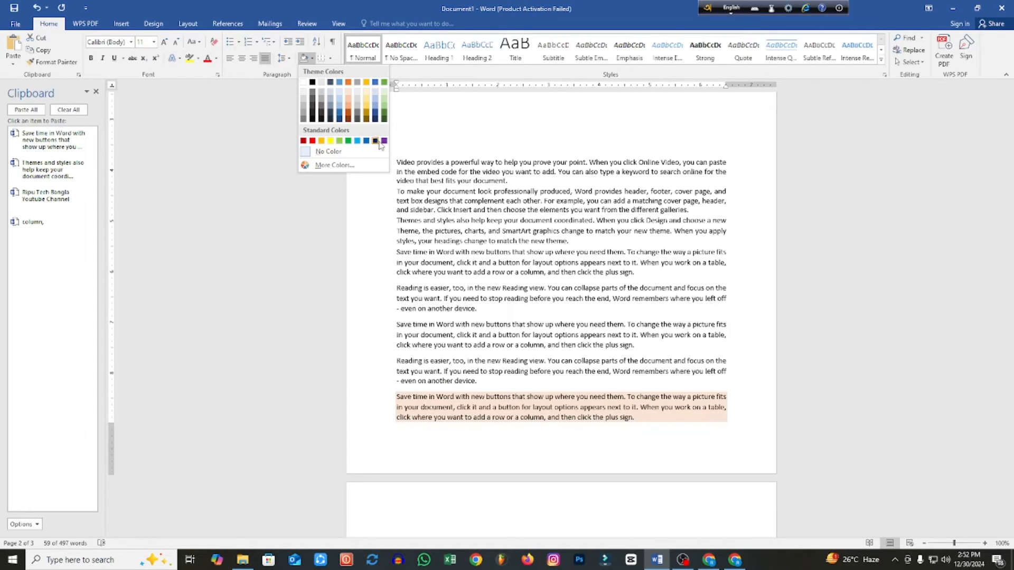
pyautogui.click(330, 107)
pyautogui.click(476, 377)
pyautogui.moveTo(477, 378); pyautogui.dragTo(399, 360)
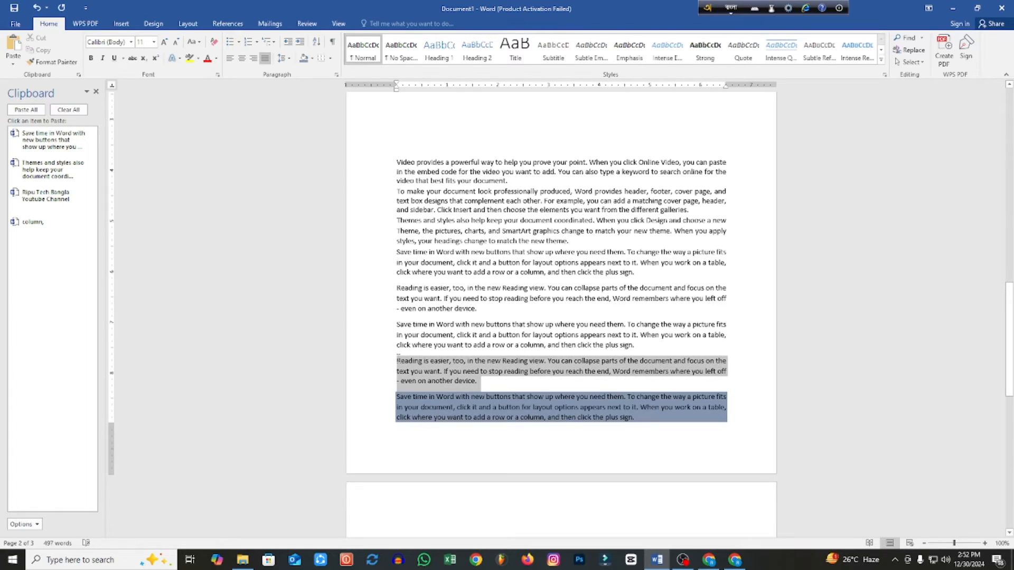
pyautogui.click(479, 383)
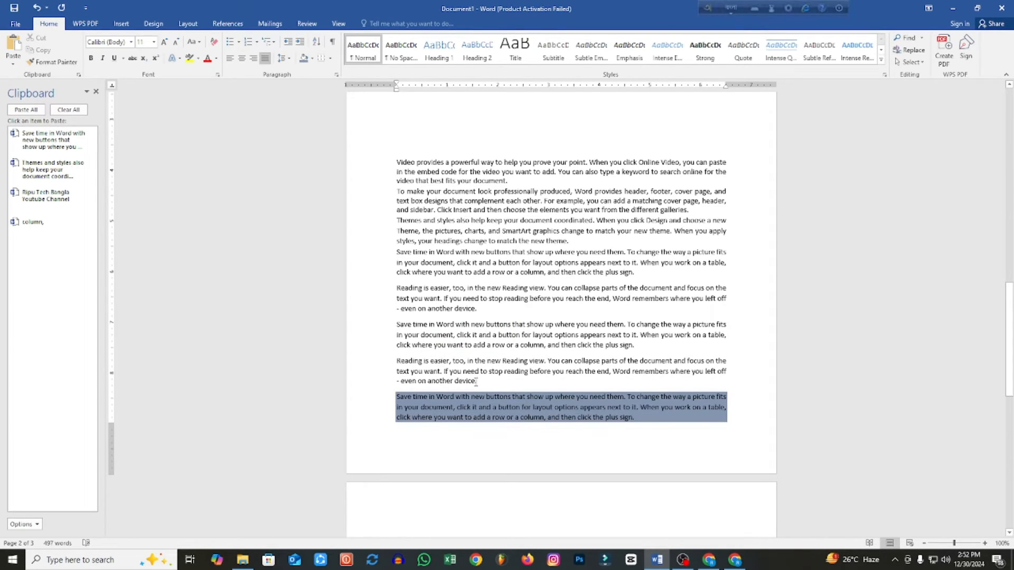
pyautogui.moveTo(477, 380); pyautogui.dragTo(397, 360)
# - Select the first "Reading is easier" paragraph on page 2 and try turquoise and green custom shading colors without applying them
pyautogui.moveTo(477, 309); pyautogui.dragTo(396, 288)
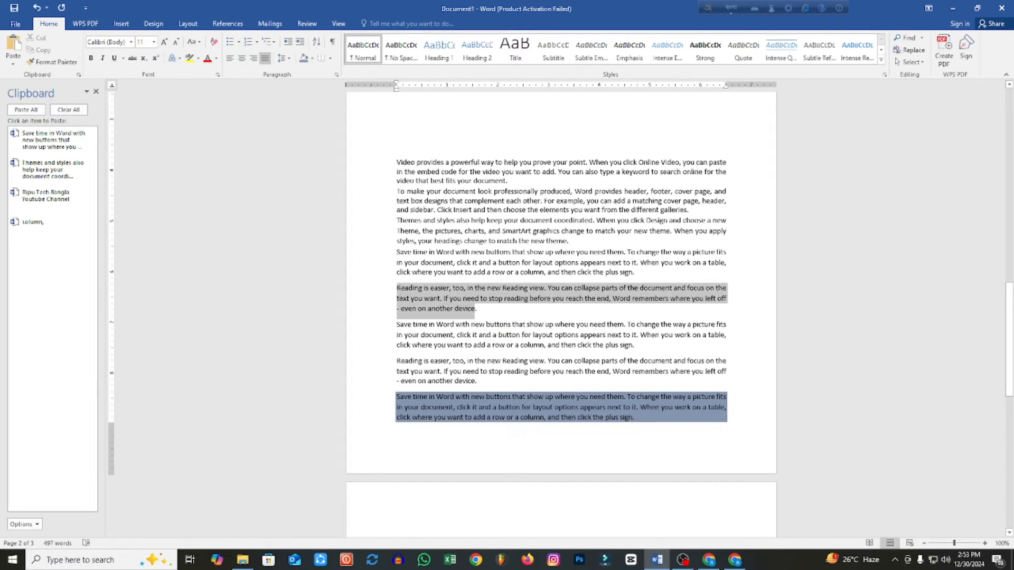
pyautogui.click(312, 58)
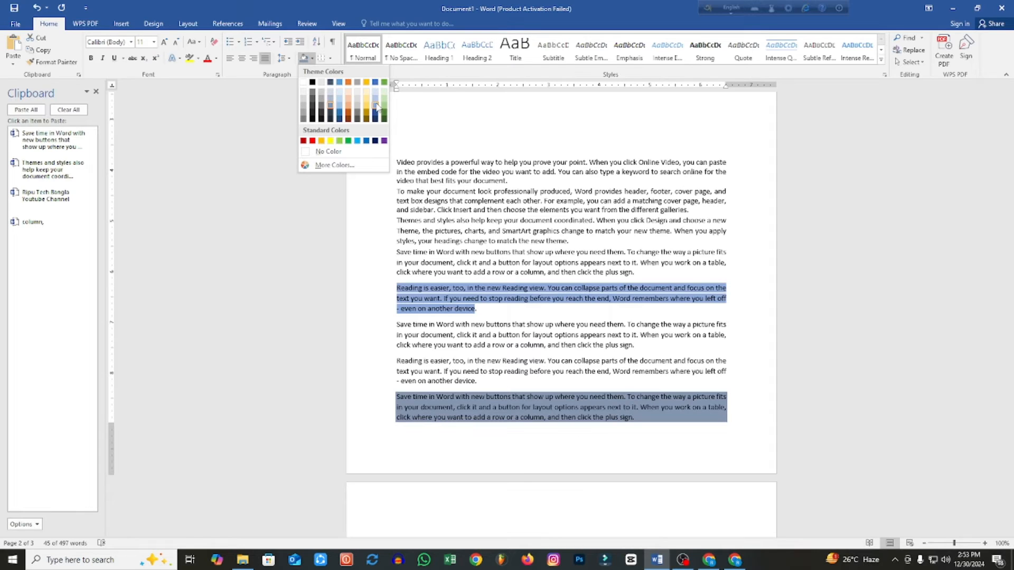
pyautogui.click(327, 167)
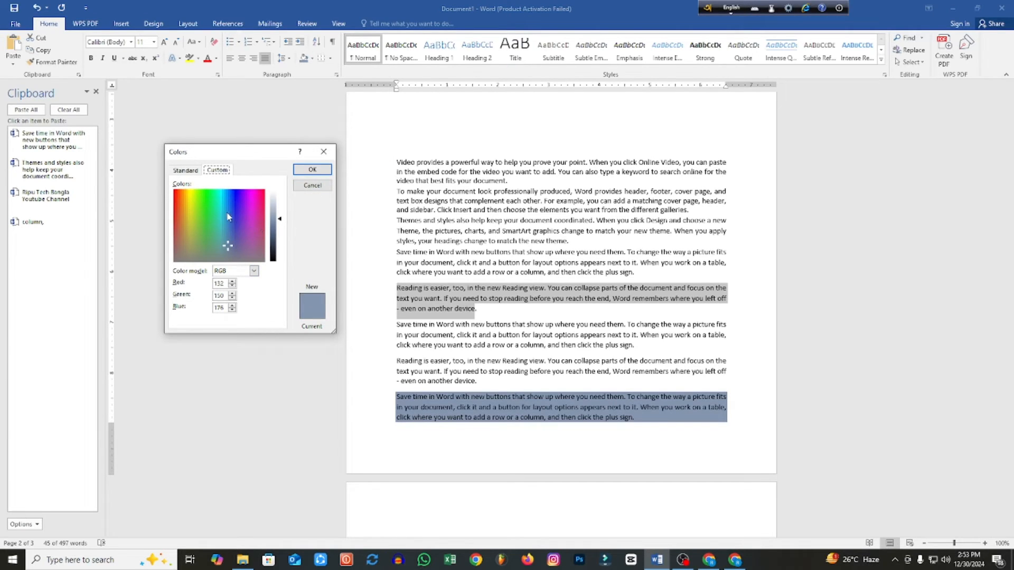
pyautogui.click(180, 170)
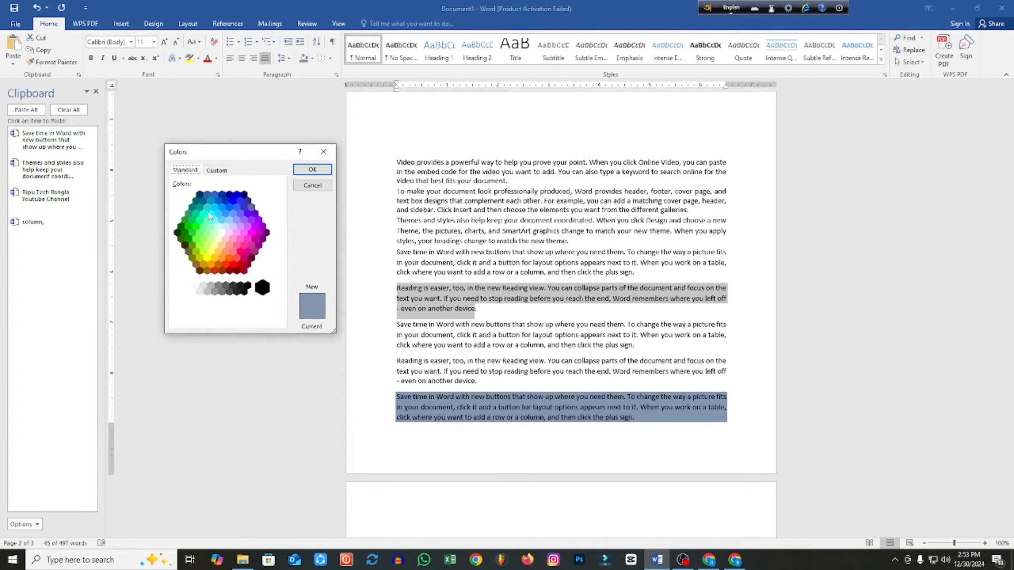
pyautogui.click(217, 171)
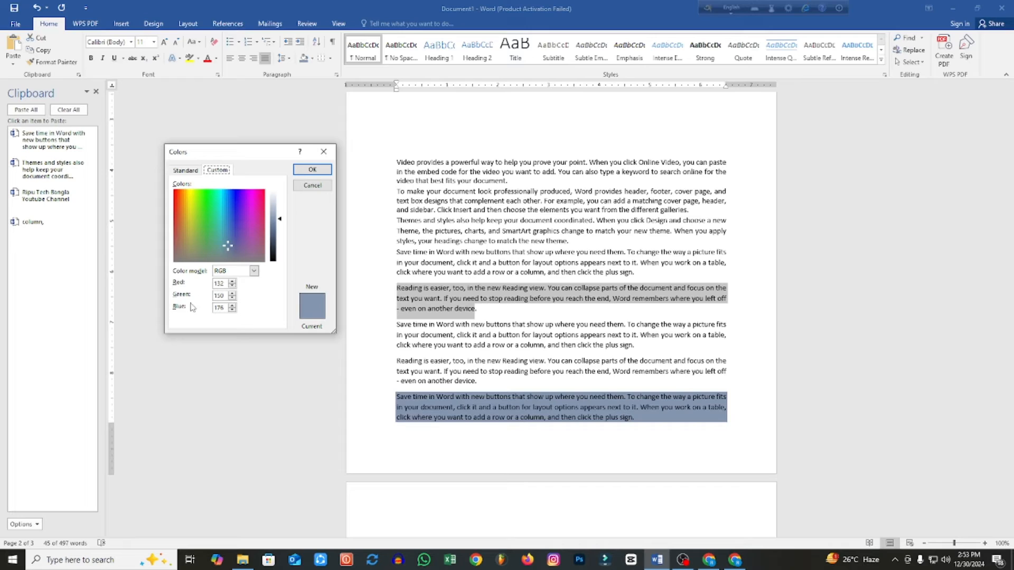
pyautogui.click(216, 212)
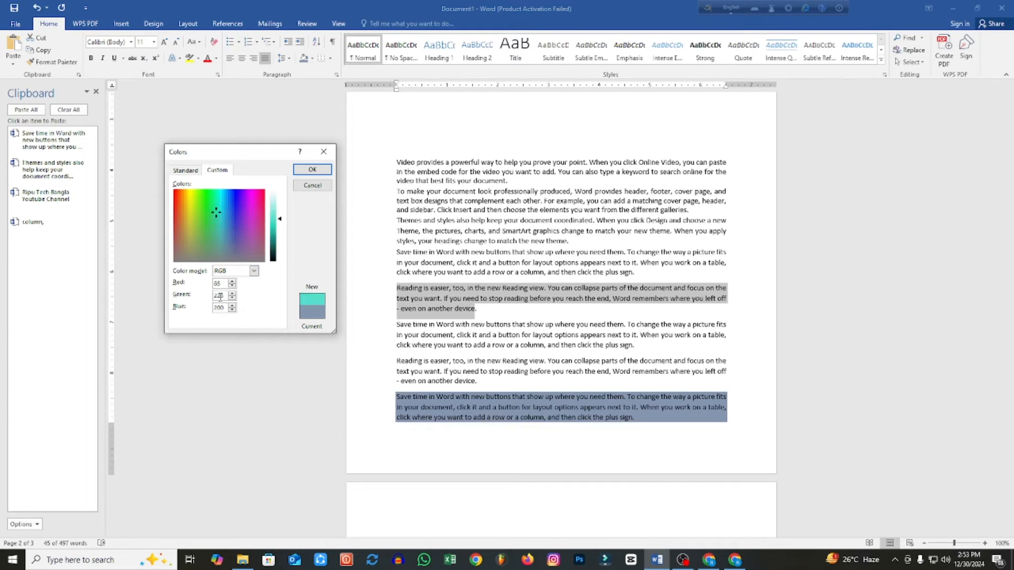
pyautogui.click(203, 201)
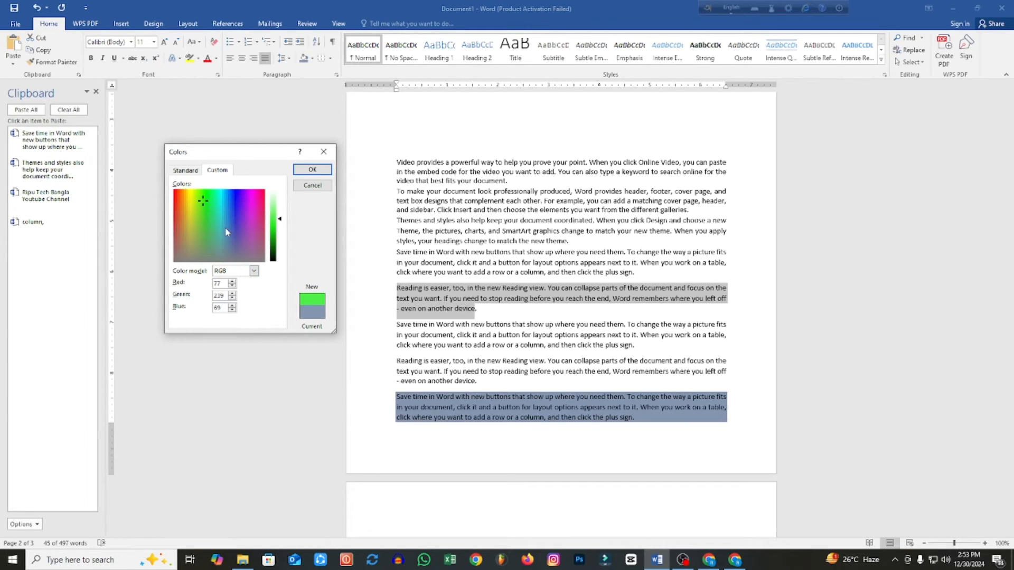
# - Shade the selected "Reading is easier" text with the magenta color from the standard color set
pyautogui.click(181, 169)
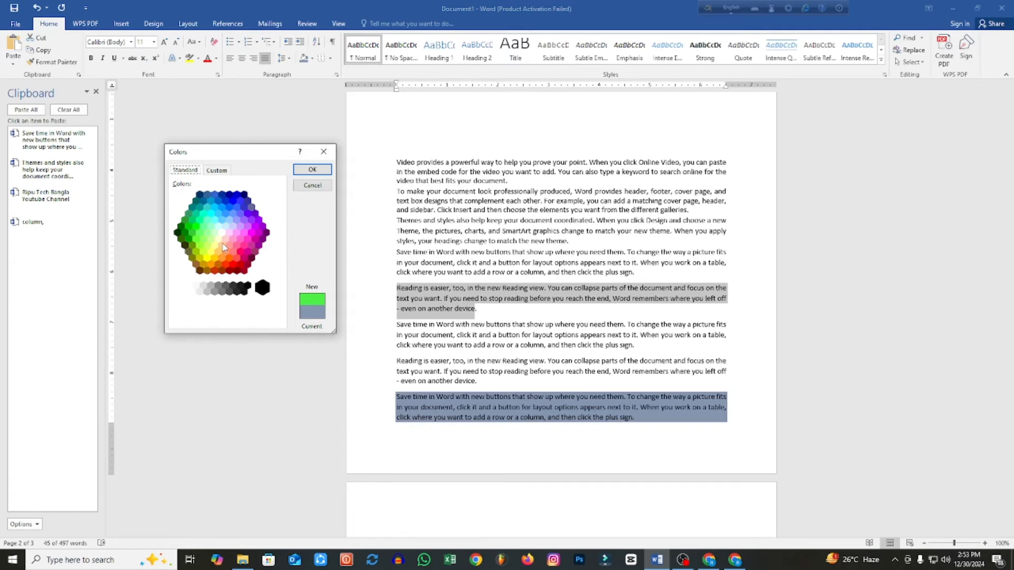
pyautogui.click(252, 233)
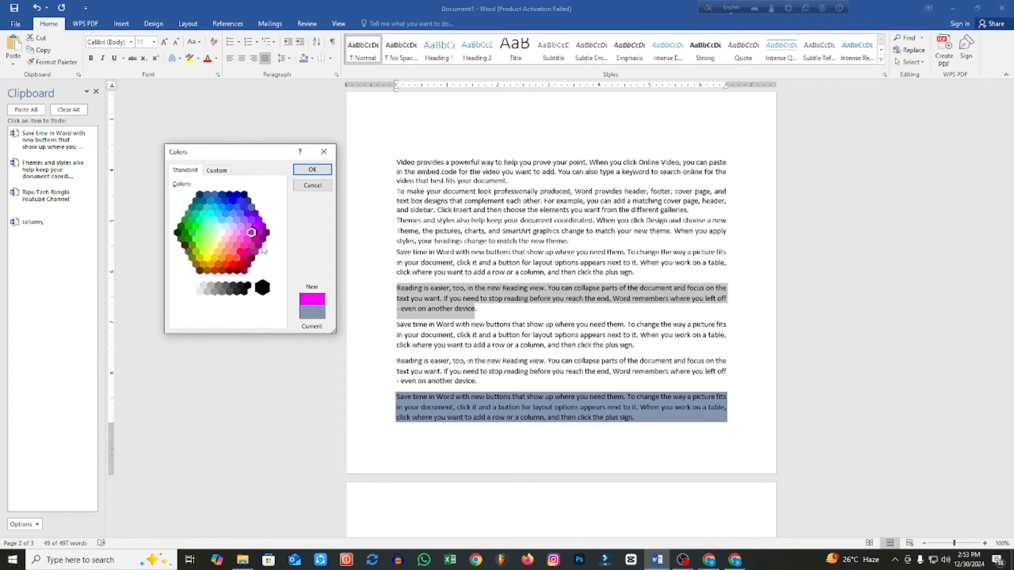
pyautogui.click(312, 169)
pyautogui.click(481, 319)
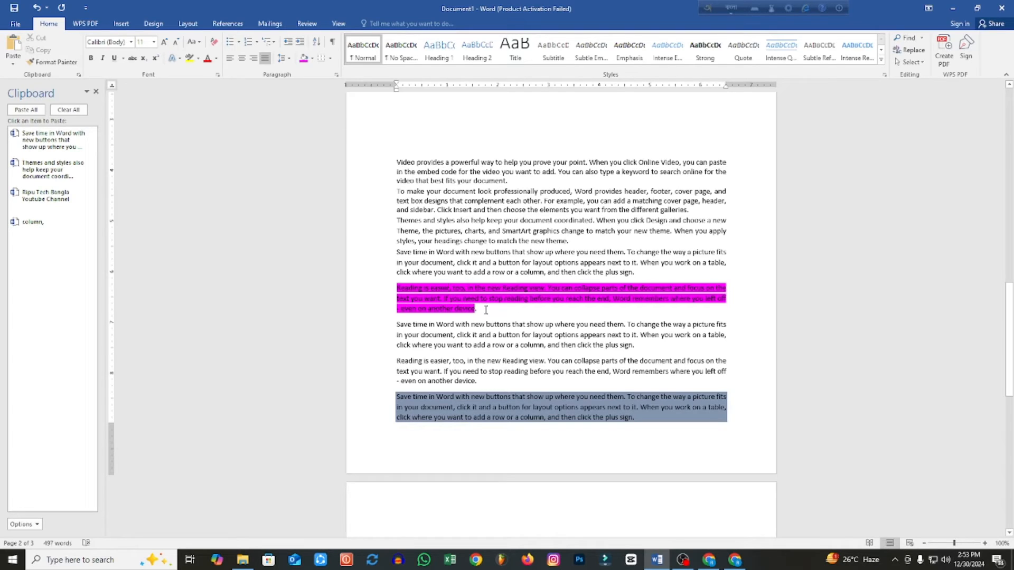
# - Try to clear the magenta shading from the whole "Reading is easier" paragraph by setting its shading to No Color
pyautogui.moveTo(483, 312); pyautogui.dragTo(396, 288)
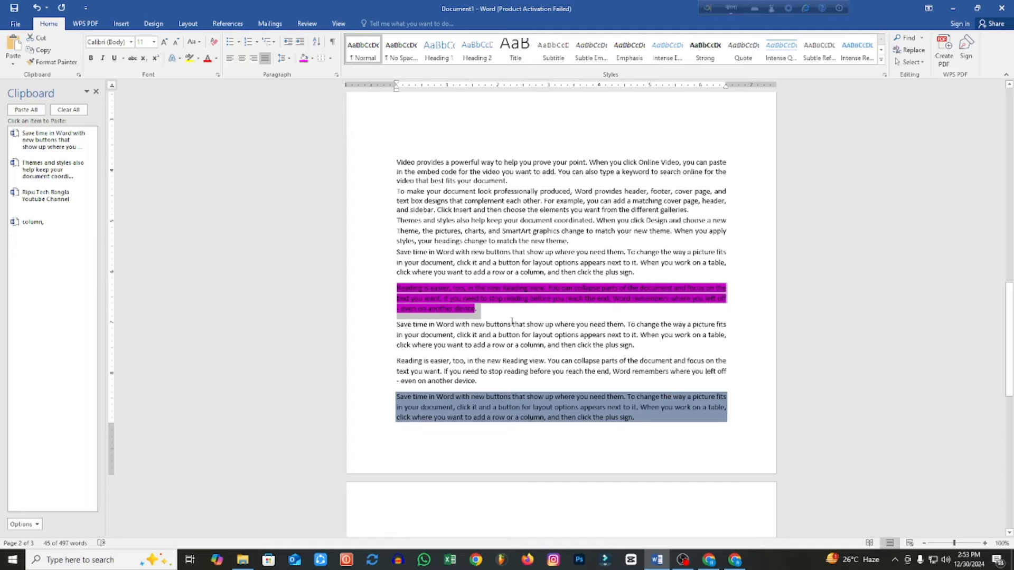
pyautogui.click(313, 59)
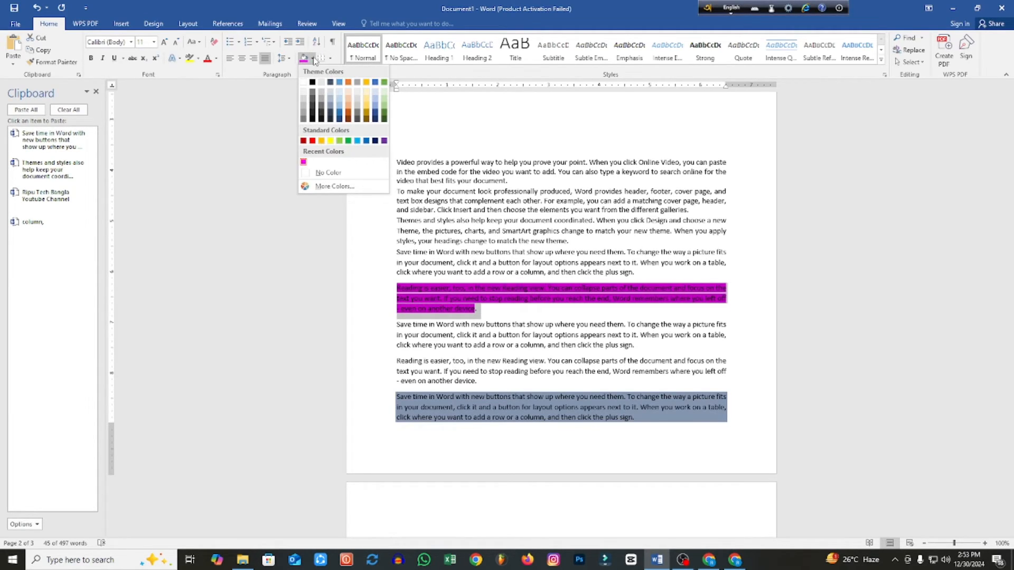
pyautogui.click(325, 174)
pyautogui.click(510, 330)
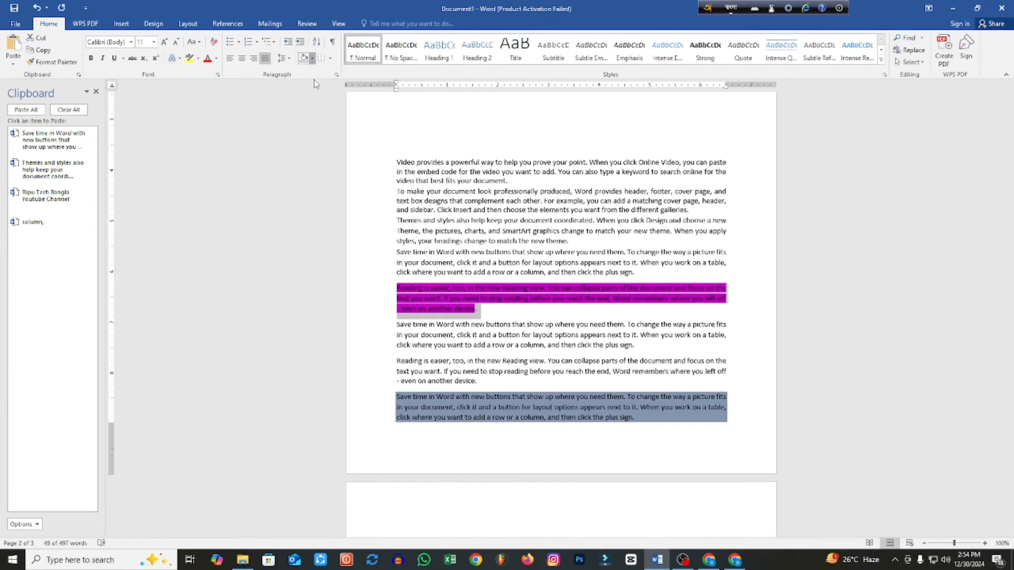
pyautogui.click(312, 59)
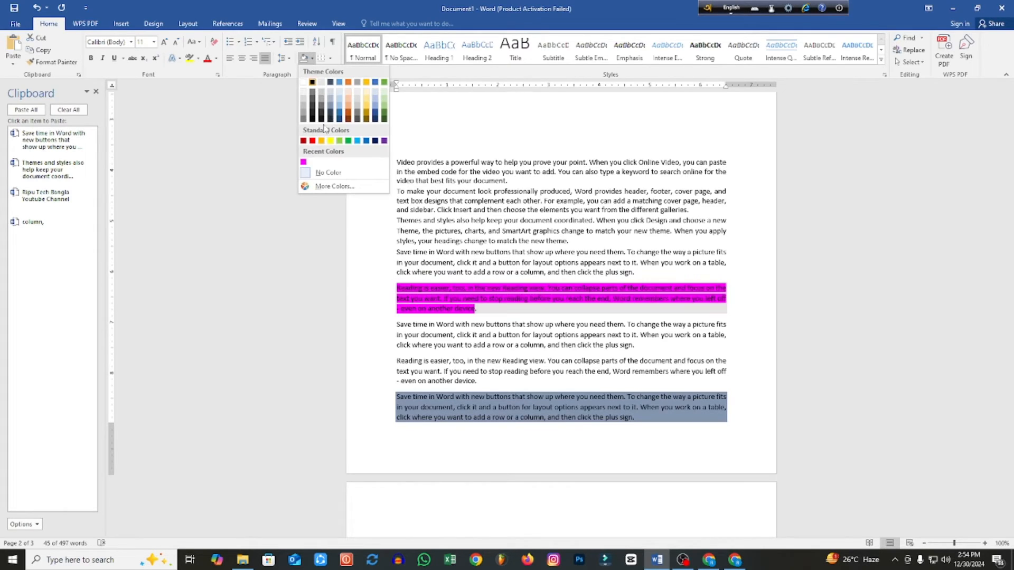
pyautogui.click(308, 175)
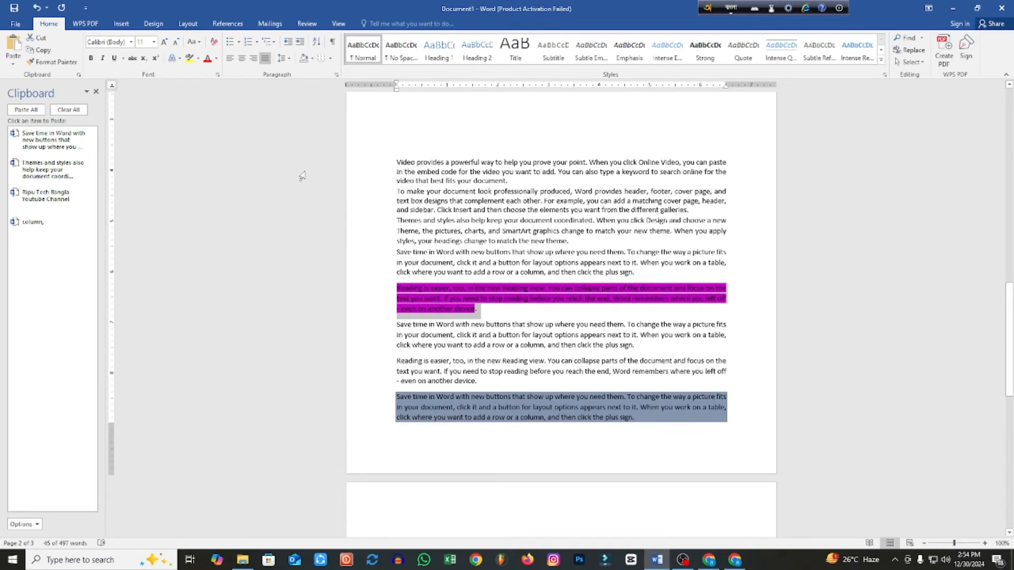
pyautogui.click(534, 324)
# - Remove the blue-gray shading from the last paragraph on page 2 by setting it to No Color
pyautogui.moveTo(635, 417); pyautogui.dragTo(394, 395)
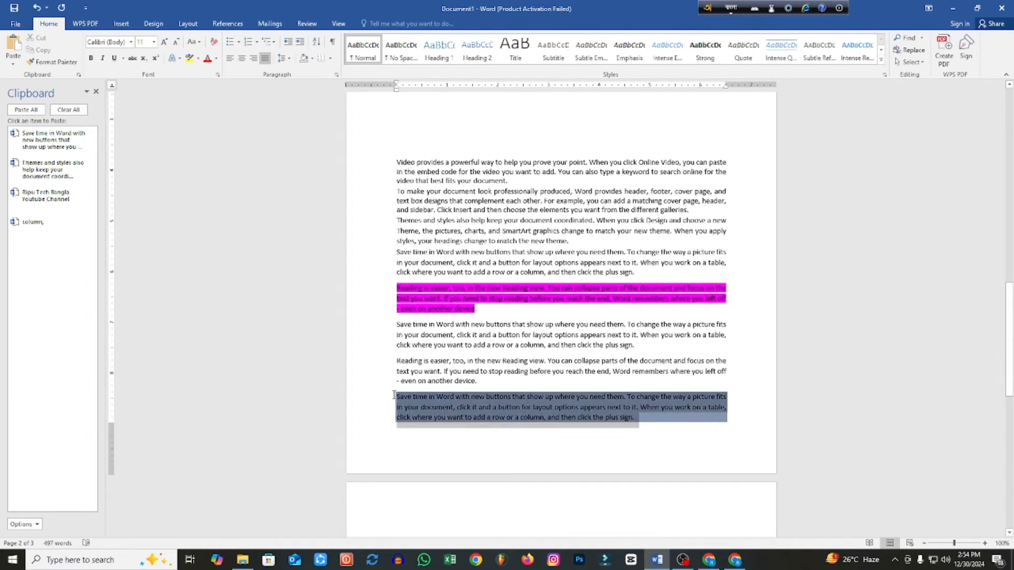
pyautogui.click(305, 59)
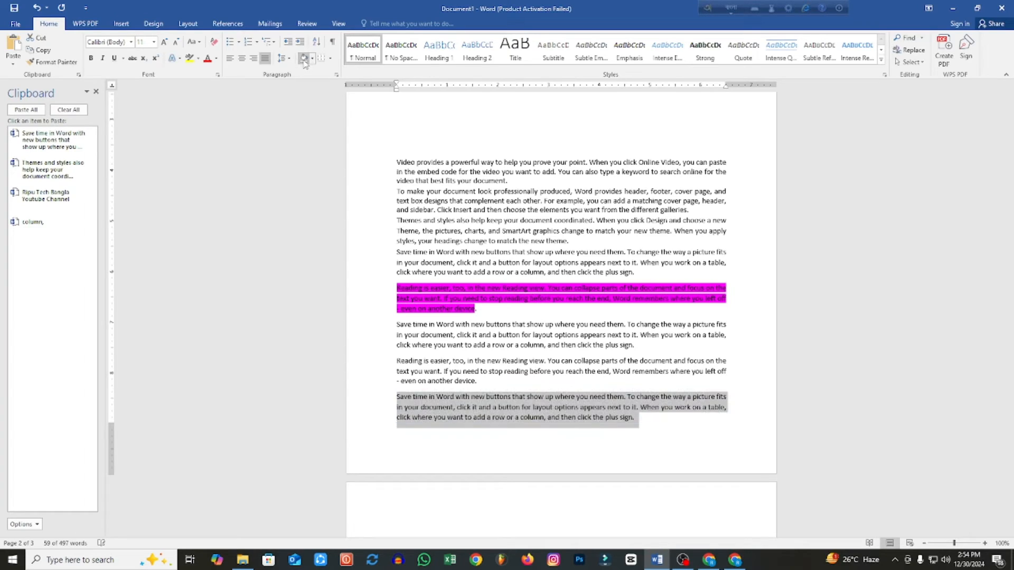
pyautogui.click(597, 481)
pyautogui.click(312, 59)
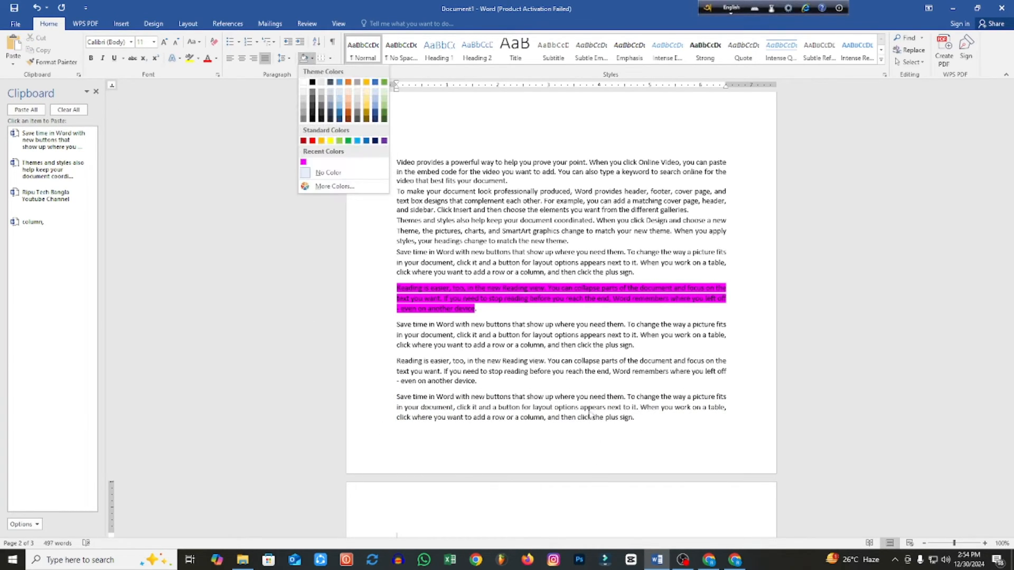
pyautogui.click(583, 450)
pyautogui.tripleClick(583, 451)
pyautogui.click(312, 59)
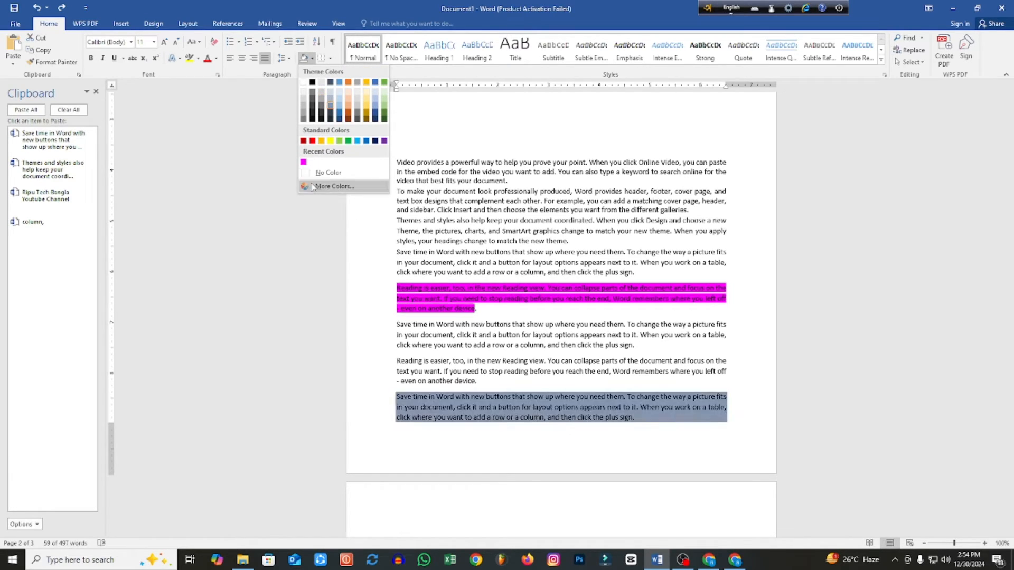
pyautogui.click(323, 174)
# - Apply light blue-gray theme shading to the whole "Reading is easier" paragraph that has magenta text shading
pyautogui.moveTo(478, 309); pyautogui.dragTo(391, 291)
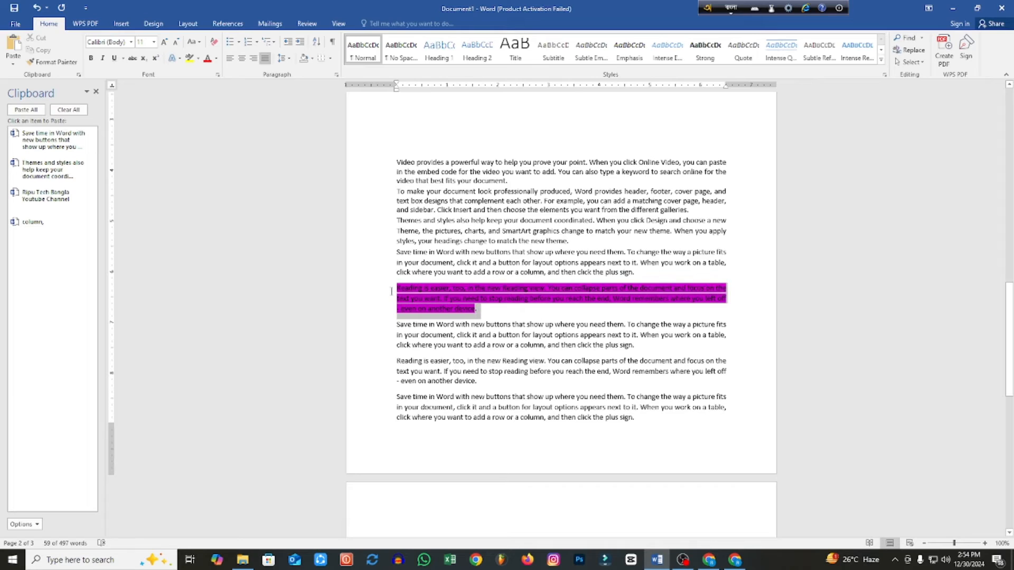
pyautogui.click(312, 59)
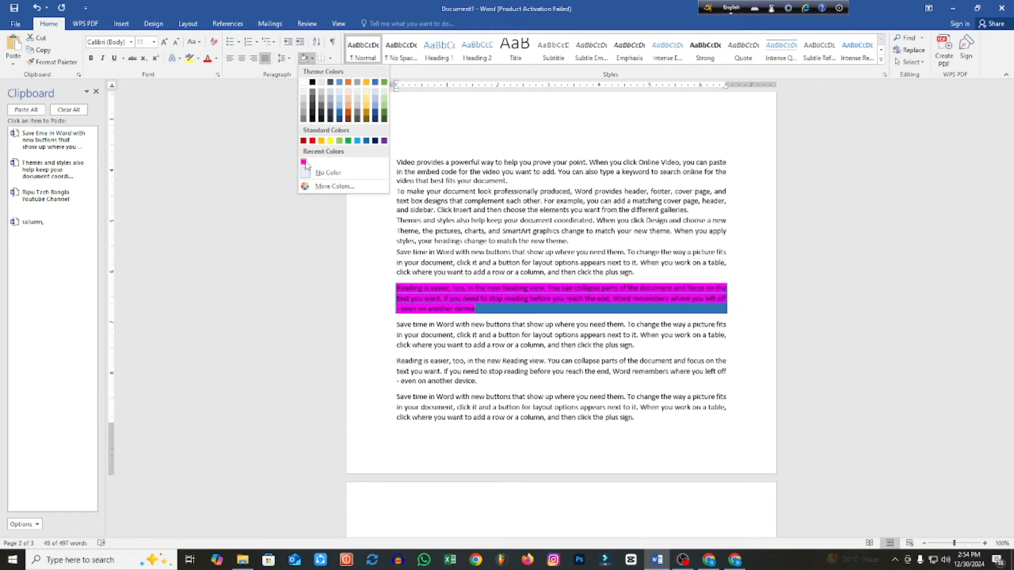
pyautogui.click(328, 93)
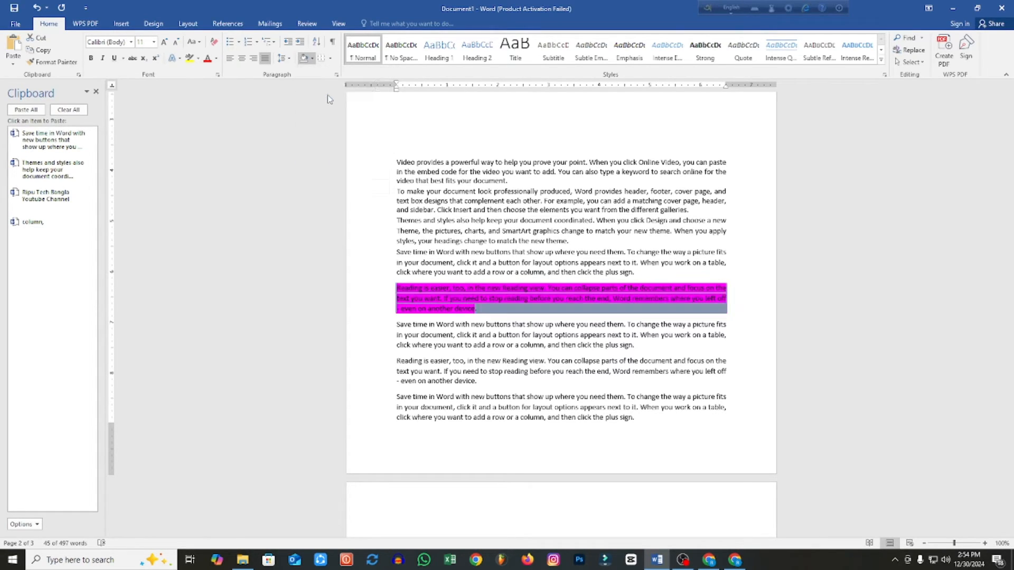
pyautogui.click(289, 59)
pyautogui.click(314, 59)
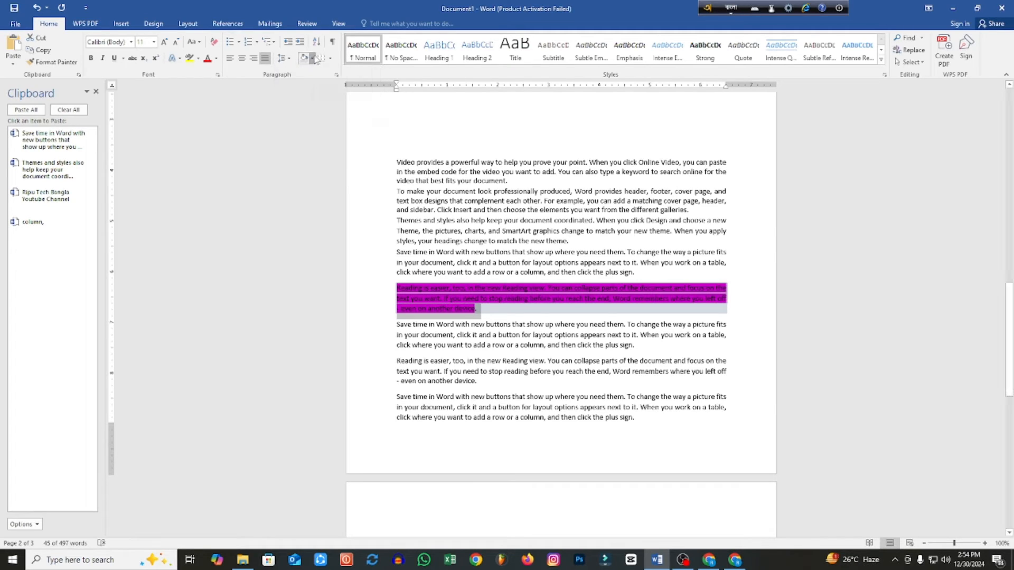
pyautogui.click(315, 59)
# - Replace the magenta text shading of the "Reading is easier" paragraph with white from the standard color set
pyautogui.click(443, 244)
pyautogui.click(462, 305)
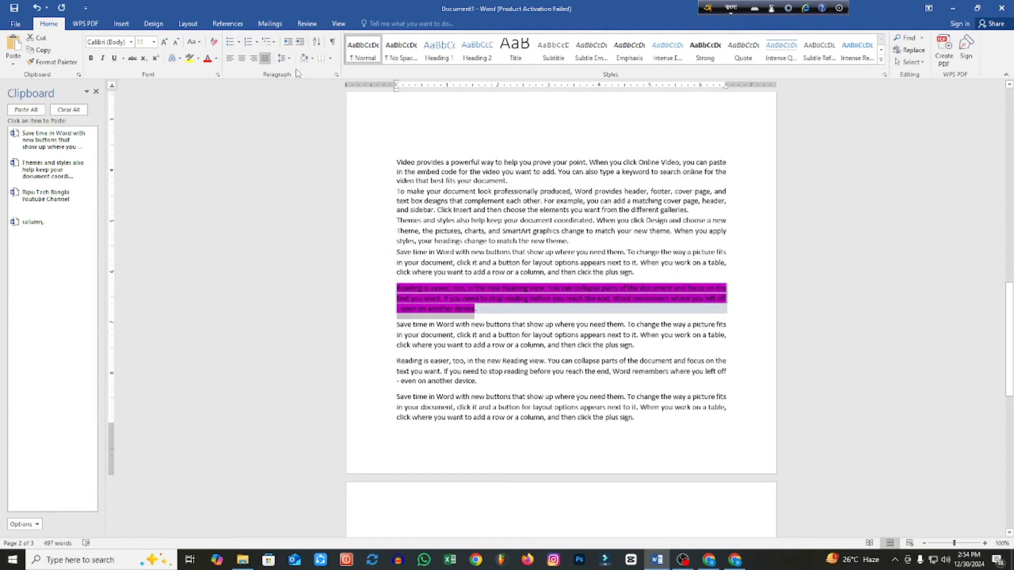
pyautogui.click(313, 61)
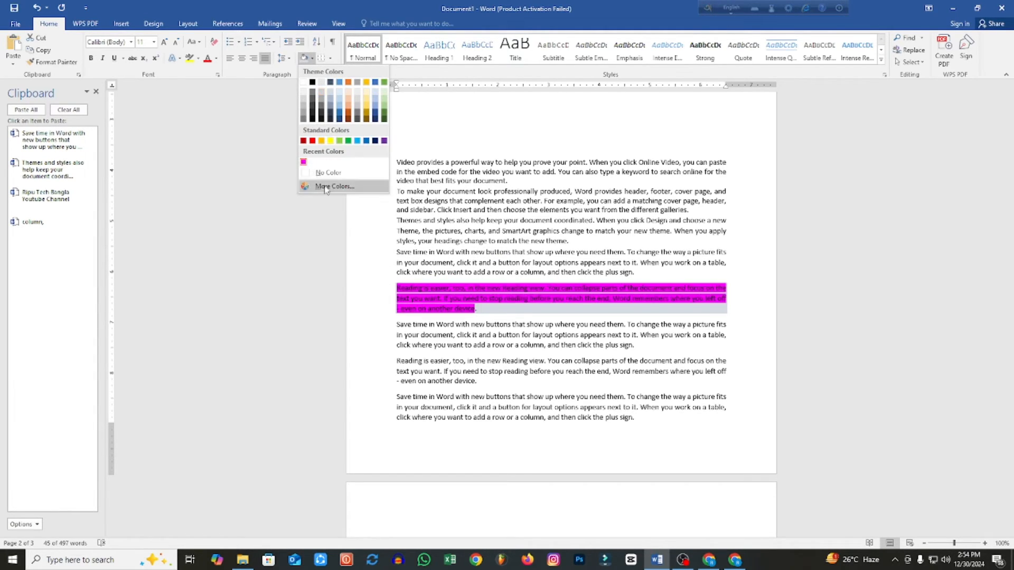
pyautogui.click(326, 185)
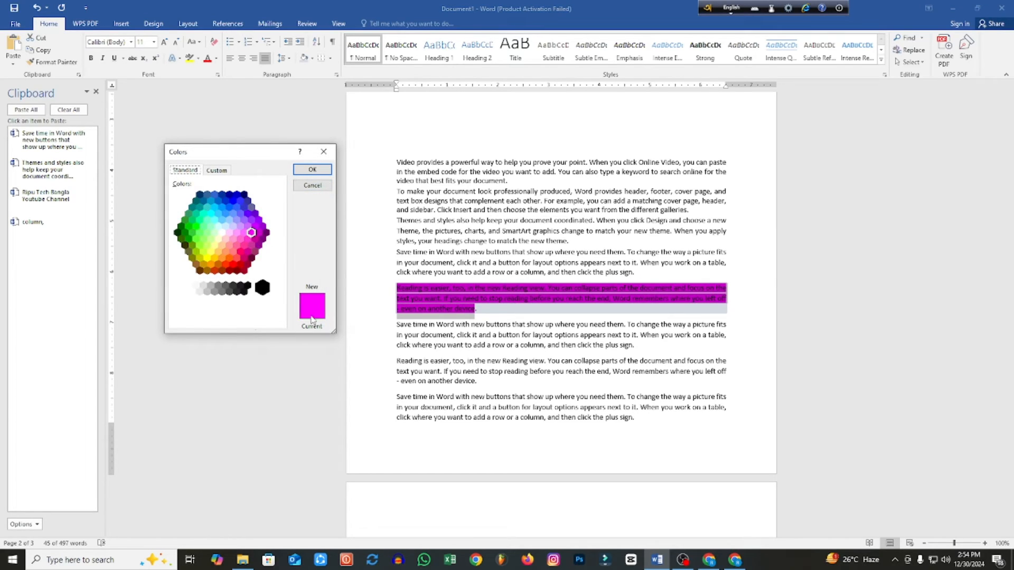
pyautogui.click(197, 287)
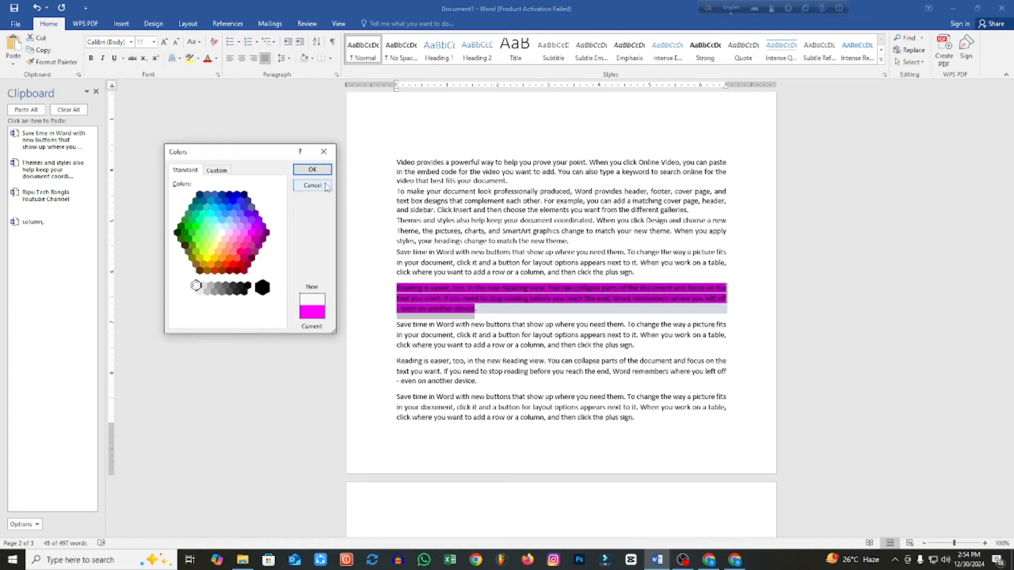
pyautogui.click(312, 169)
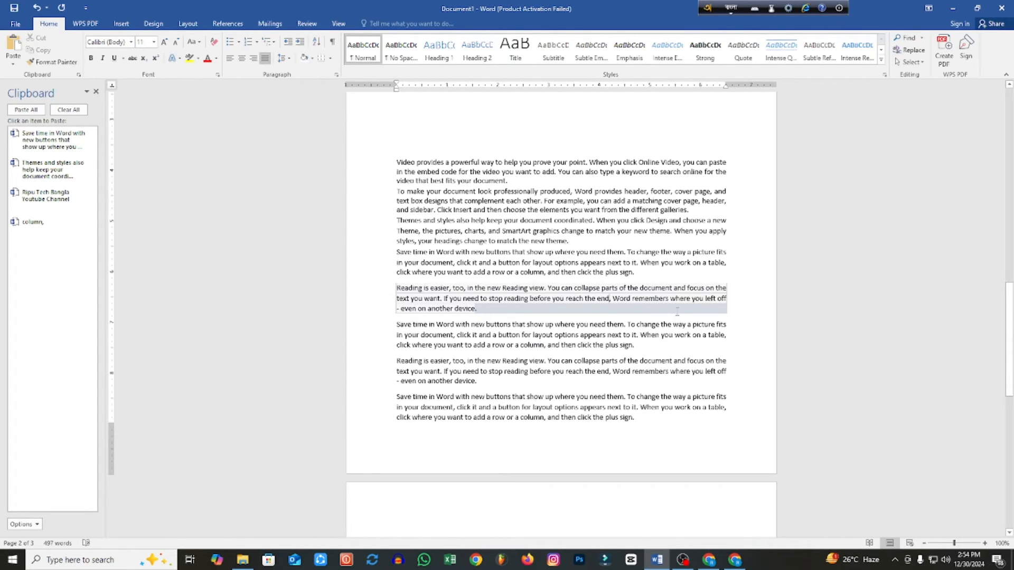
# - Remove the remaining shading from the first "Reading is easier" paragraph on page 2 by setting it to No Color
pyautogui.moveTo(477, 309); pyautogui.dragTo(386, 295)
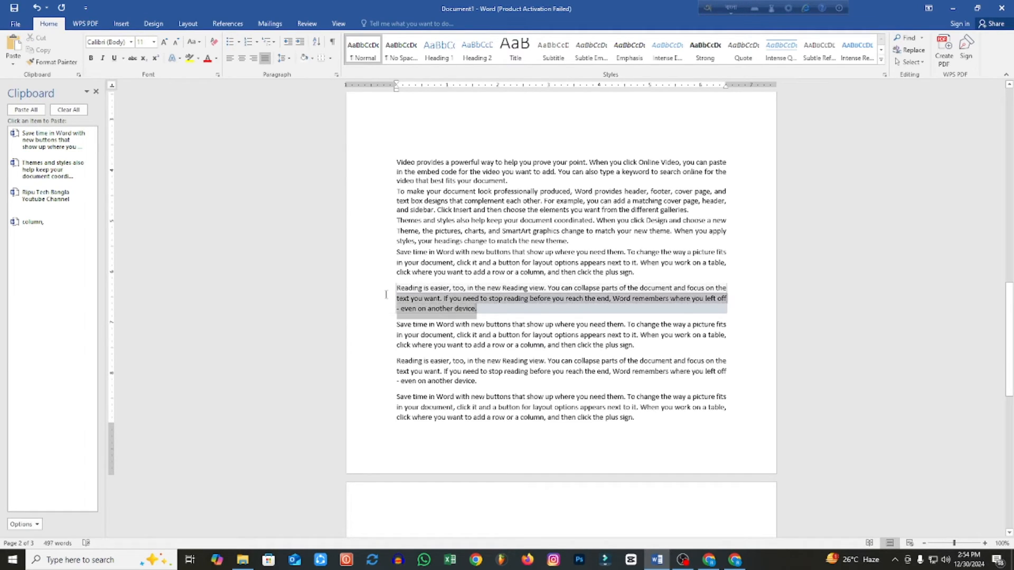
pyautogui.click(312, 58)
pyautogui.click(325, 173)
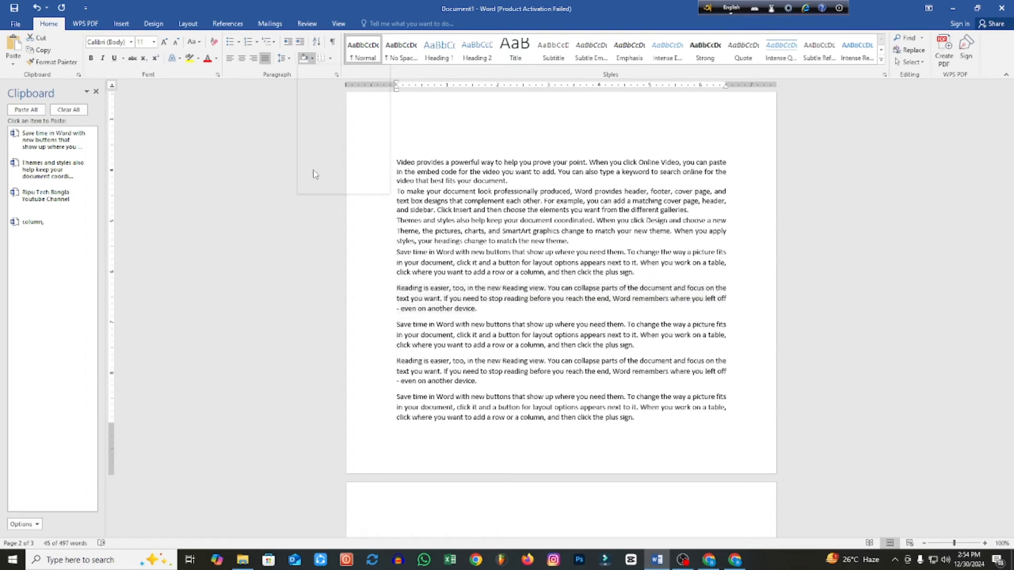
# - Shade the second "Save time in Word" paragraph on page 2 with light magenta chosen from the extended standard color palette
pyautogui.click(618, 321)
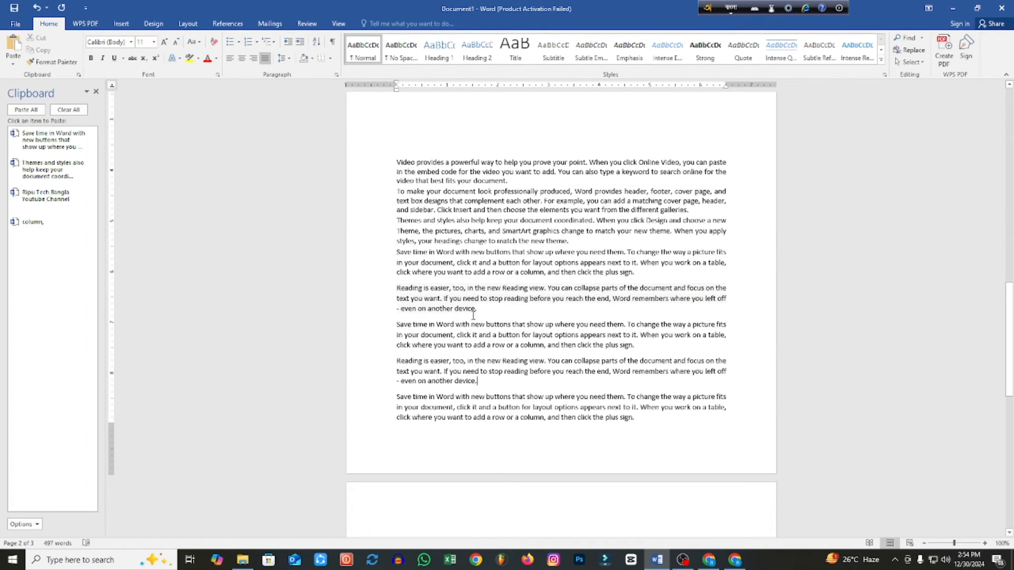
pyautogui.moveTo(636, 346); pyautogui.dragTo(396, 325)
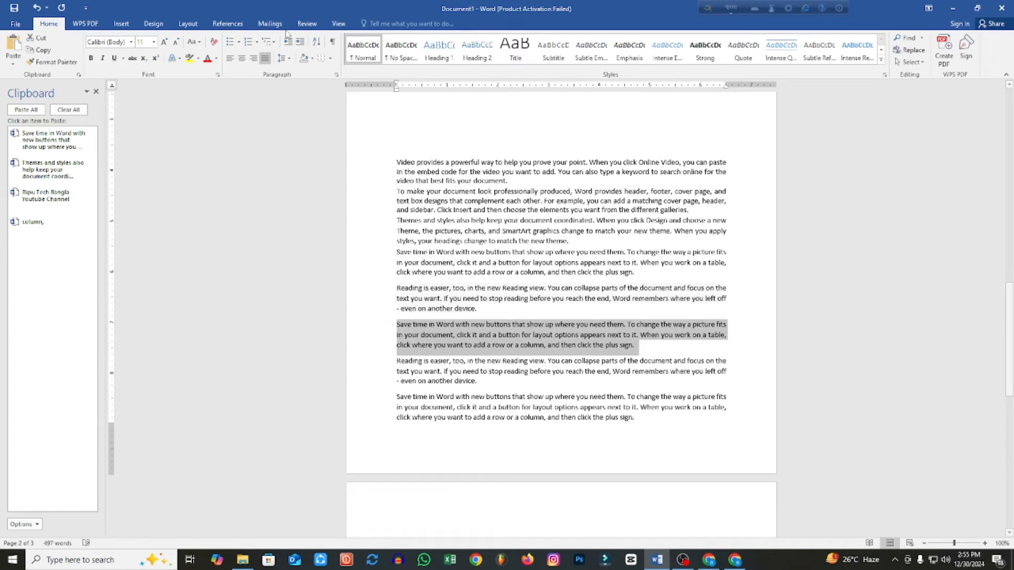
pyautogui.click(312, 59)
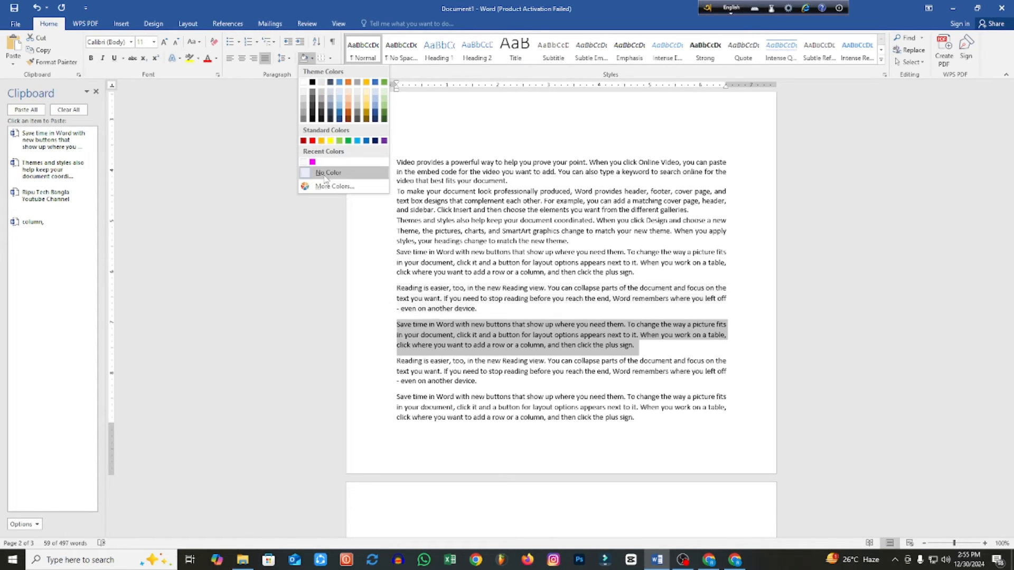
pyautogui.click(332, 186)
pyautogui.click(244, 234)
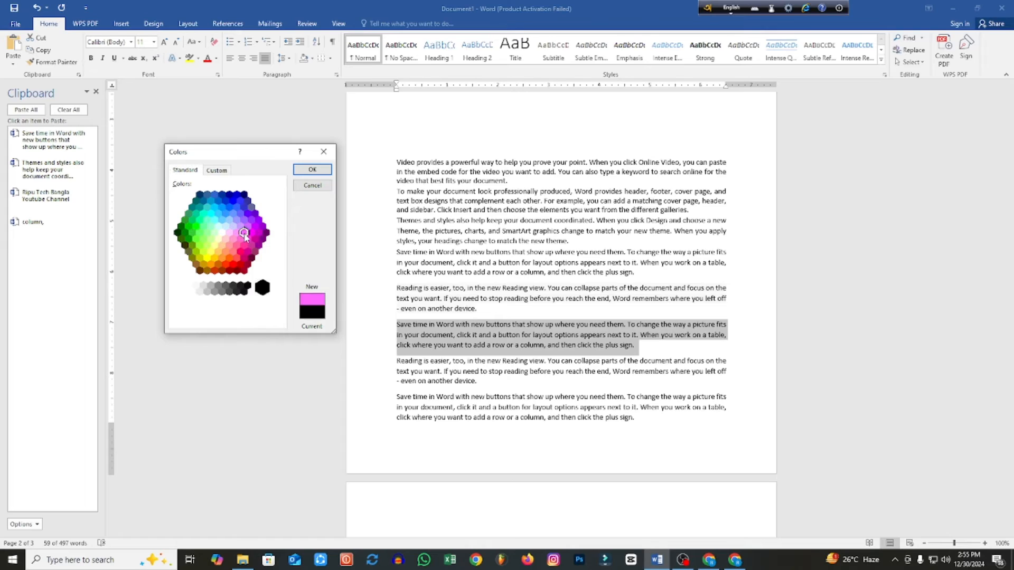
pyautogui.click(328, 169)
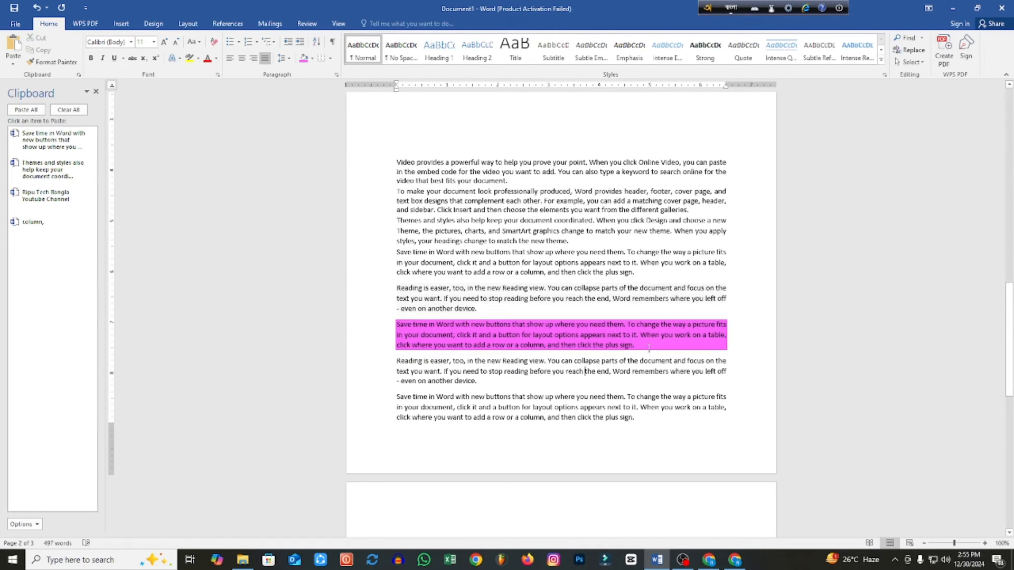
# - Remove the light magenta shading from the second "Save time in Word" paragraph by setting it to No Color
pyautogui.click(312, 58)
pyautogui.click(328, 173)
pyautogui.click(648, 368)
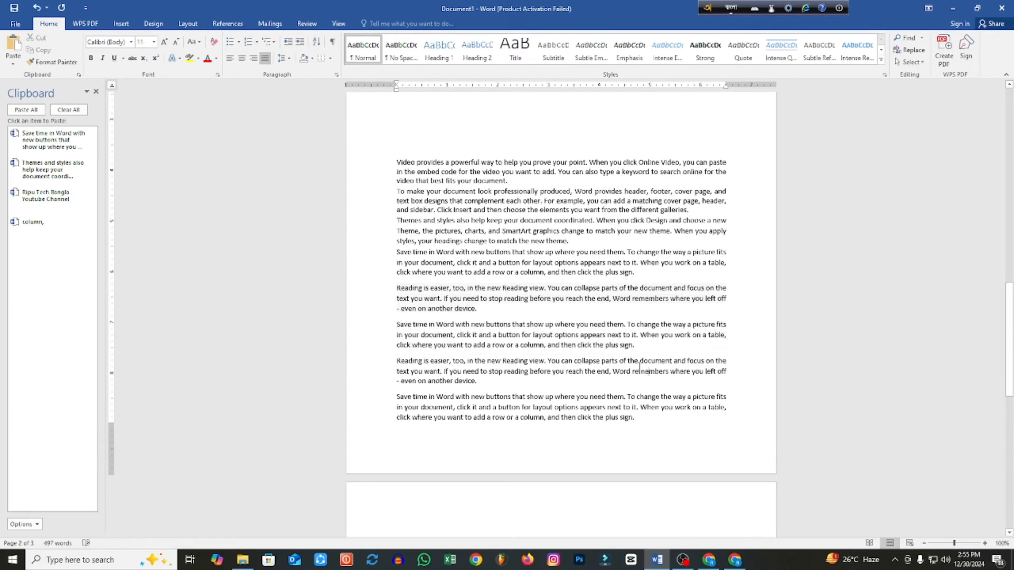
# - Shade the second "Save time in Word" paragraph on page 2 with the recently used bright magenta
pyautogui.moveTo(648, 349); pyautogui.dragTo(397, 324)
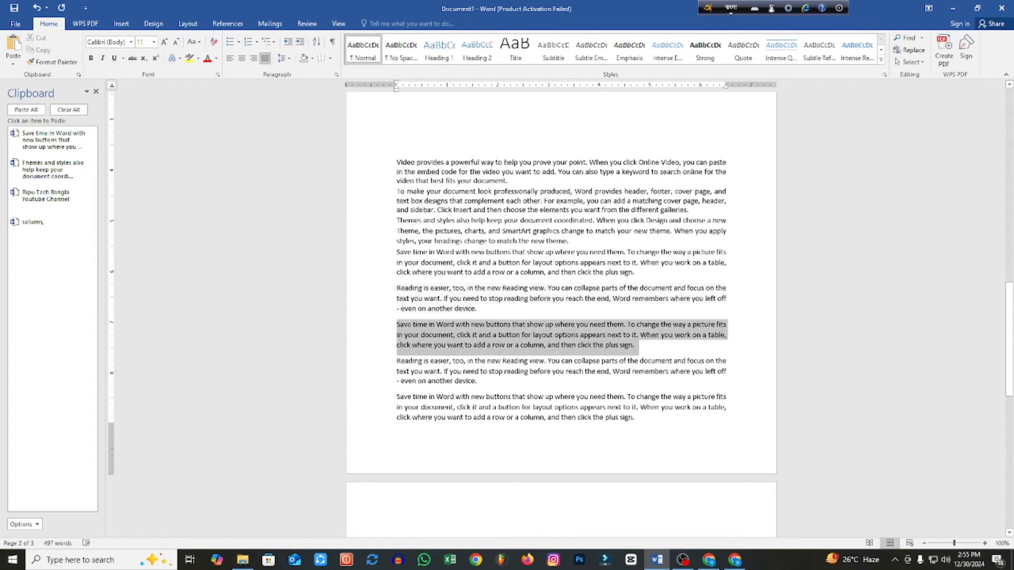
pyautogui.click(312, 58)
pyautogui.click(321, 162)
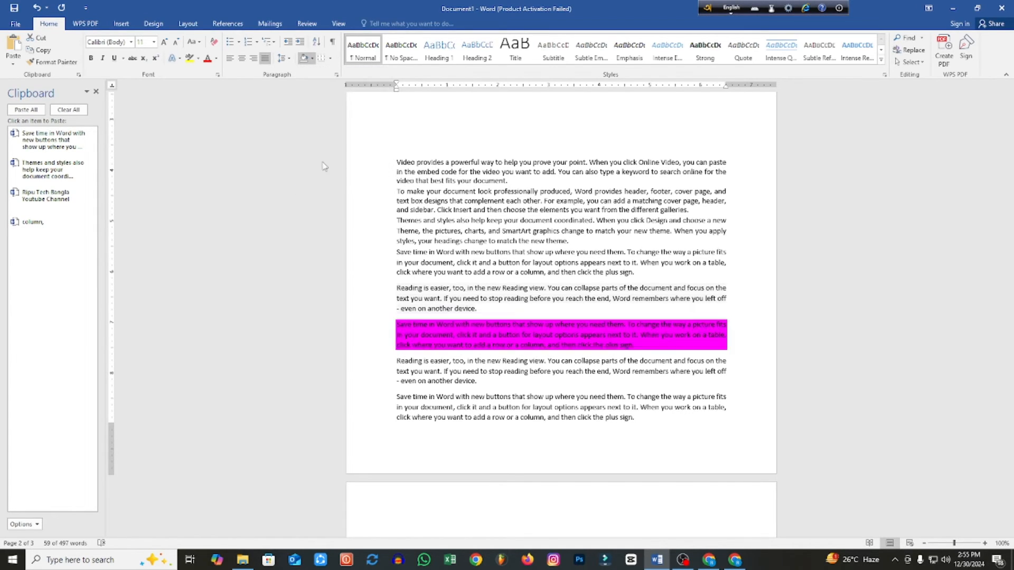
pyautogui.click(535, 334)
# - Clear the bright magenta shading from the second "Save time in Word" paragraph using No Color
pyautogui.moveTo(640, 348); pyautogui.dragTo(397, 324)
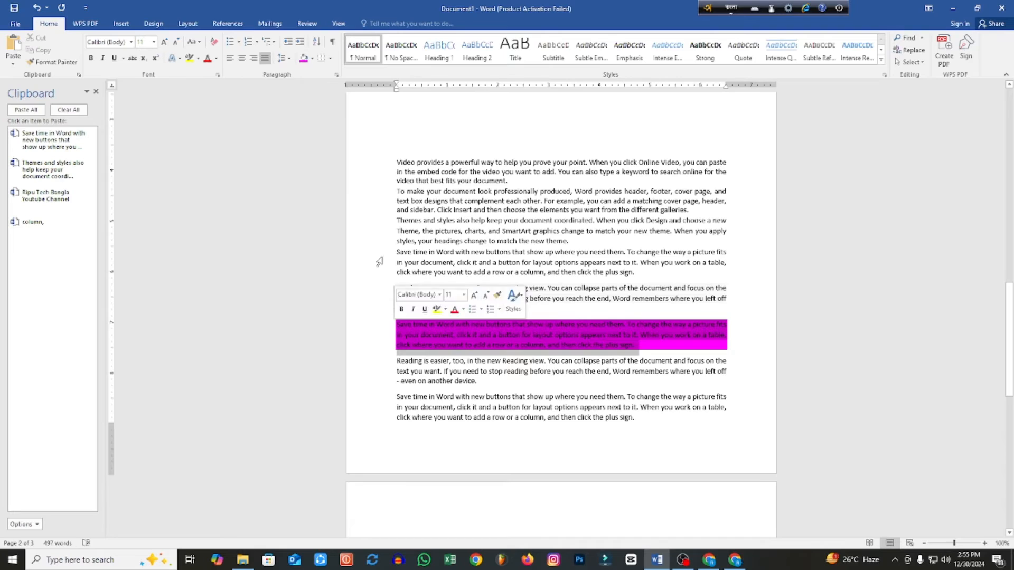
pyautogui.click(312, 59)
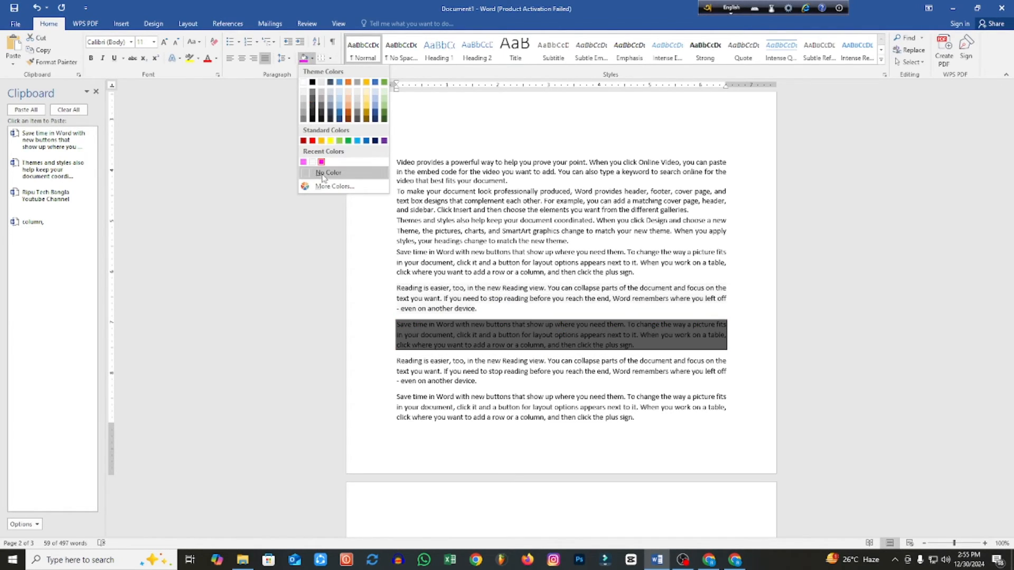
pyautogui.click(700, 462)
pyautogui.click(650, 354)
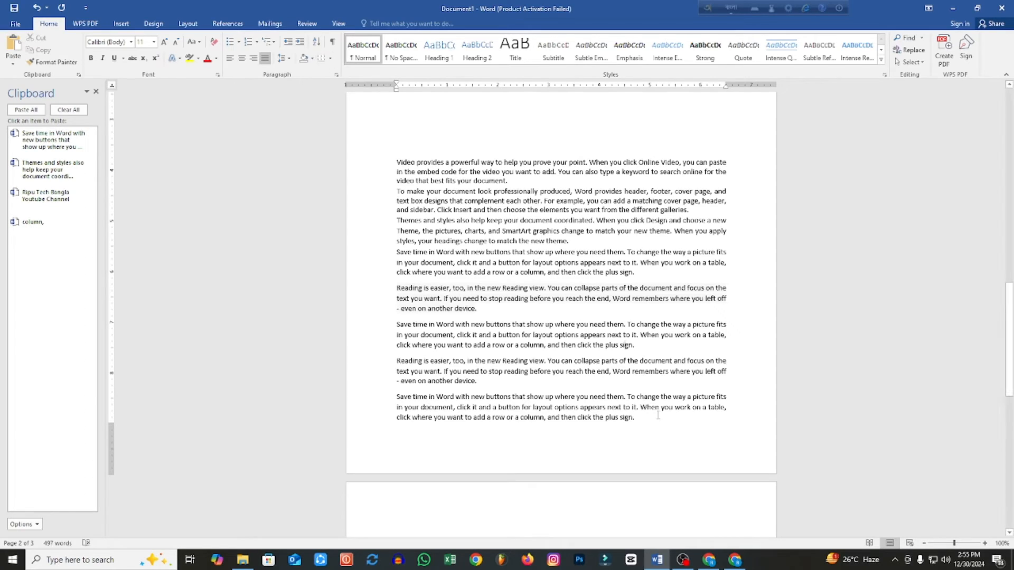
# - Apply All Borders to the last two paragraphs, "Reading is easier" and "Save time in Word", of the sample text
pyautogui.moveTo(637, 418); pyautogui.dragTo(379, 403)
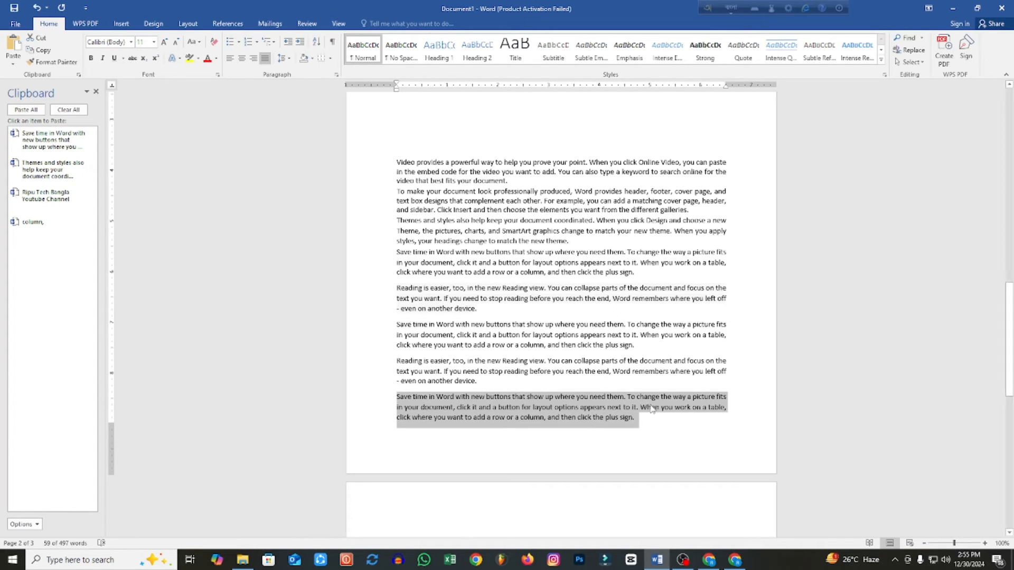
pyautogui.moveTo(655, 425); pyautogui.dragTo(395, 363)
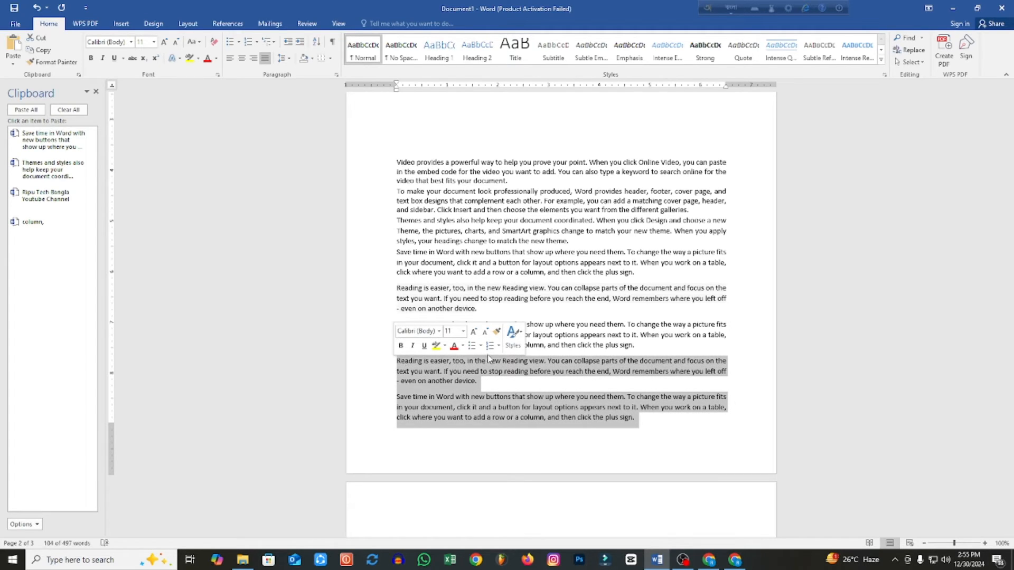
pyautogui.click(331, 59)
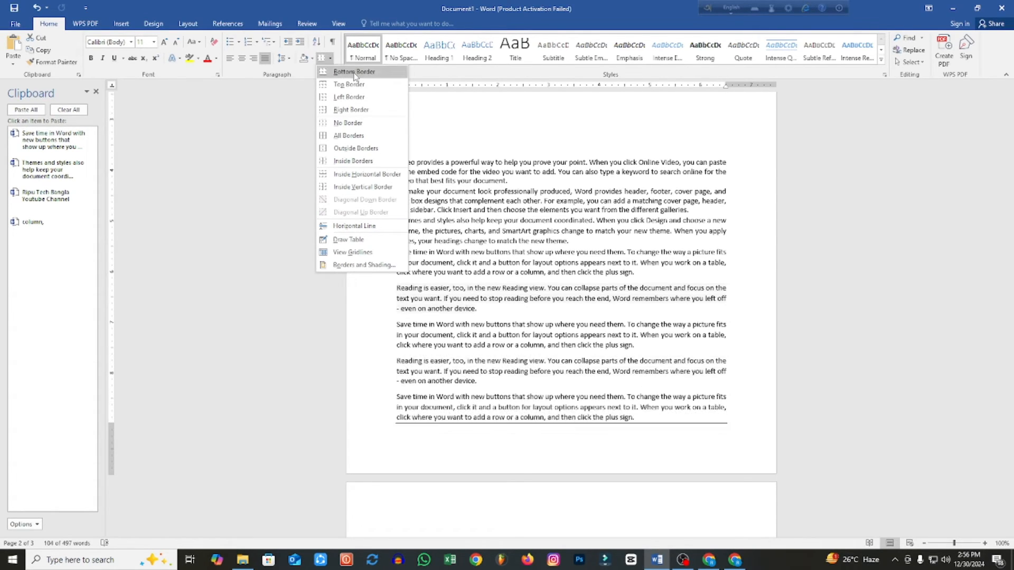
pyautogui.click(344, 136)
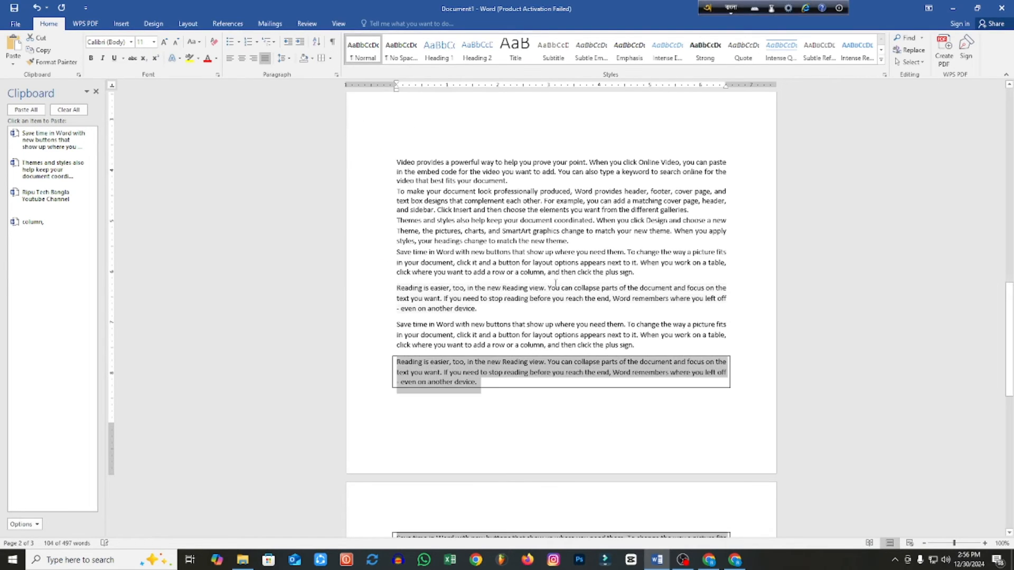
pyautogui.scroll(-3, 602, 320)
pyautogui.scroll(3, 602, 320)
# - Apply All Borders to the six unbordered paragraphs on page 2, from "Video provides" to the second "Save time in Word"
pyautogui.moveTo(639, 344); pyautogui.dragTo(397, 162)
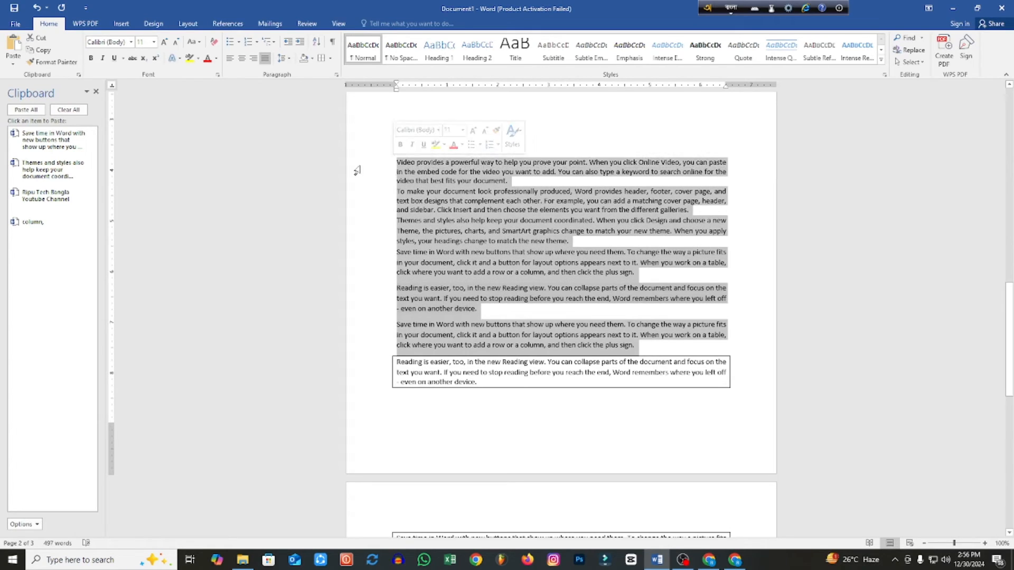
pyautogui.click(330, 58)
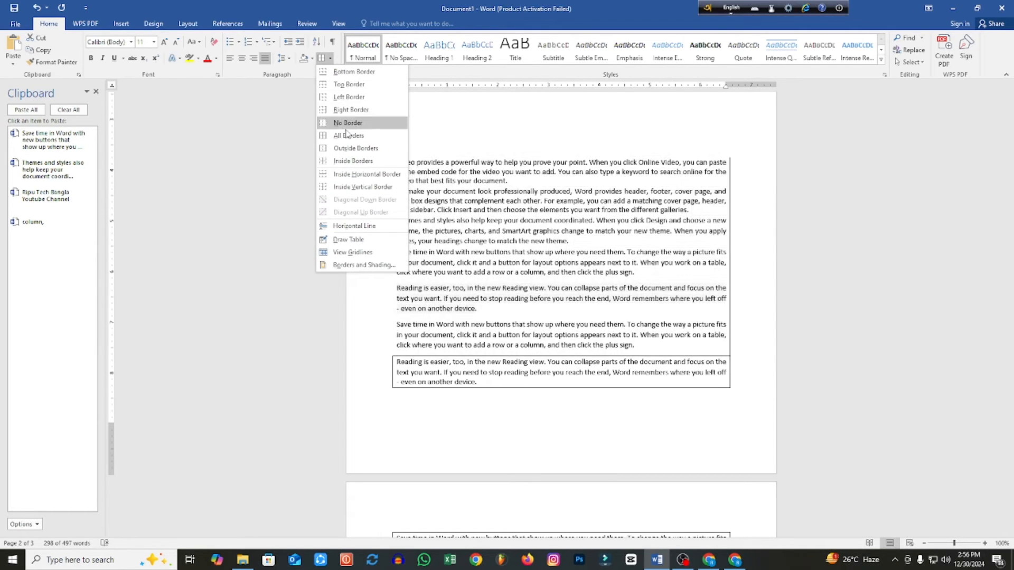
pyautogui.click(349, 135)
pyautogui.click(584, 326)
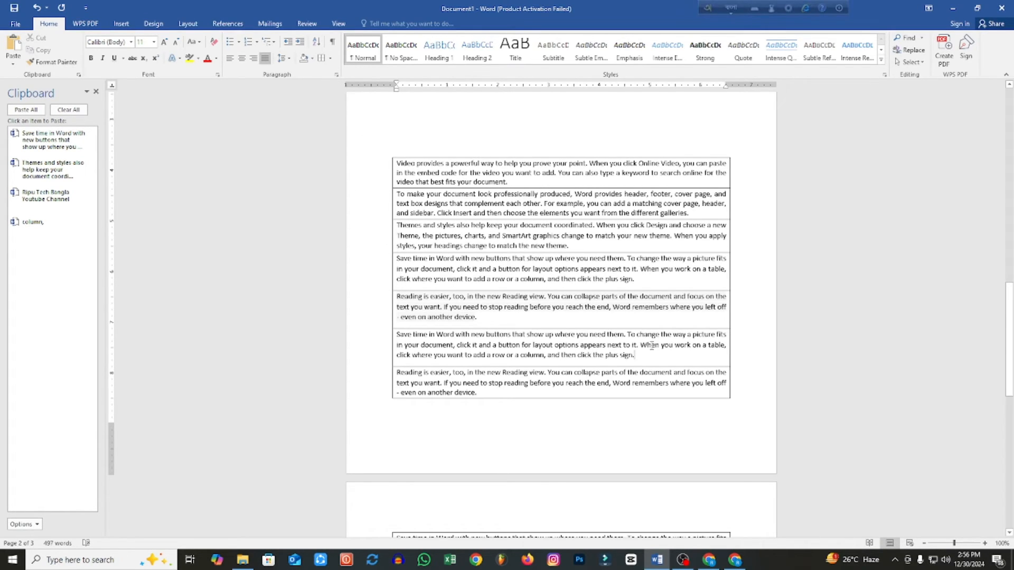
# - Remove the borders from all the bordered paragraphs on pages 2 and 3 with No Border, and undo the removal
pyautogui.scroll(-10, 632, 349)
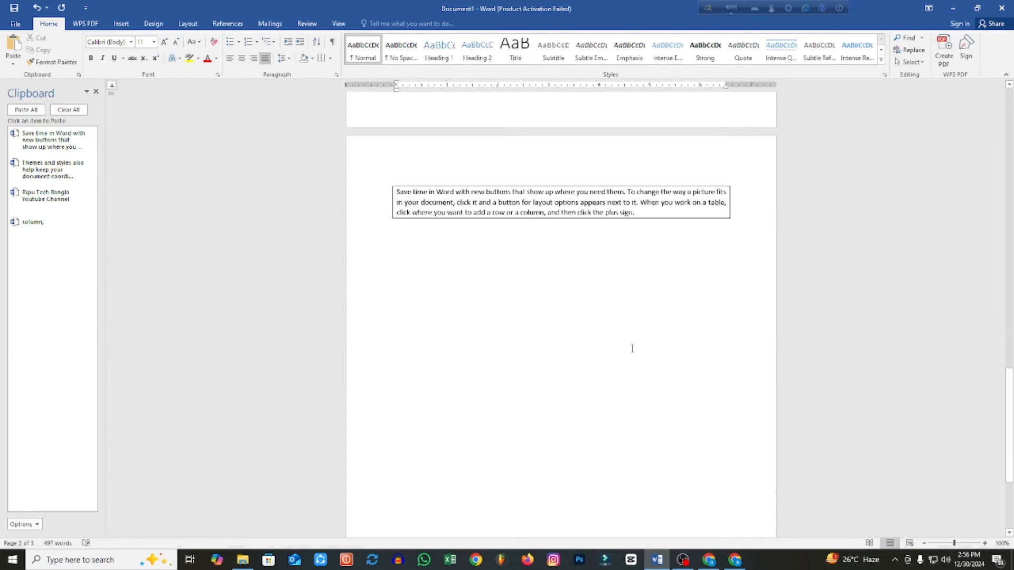
pyautogui.scroll(6, 632, 349)
pyautogui.moveTo(735, 428); pyautogui.dragTo(395, 277)
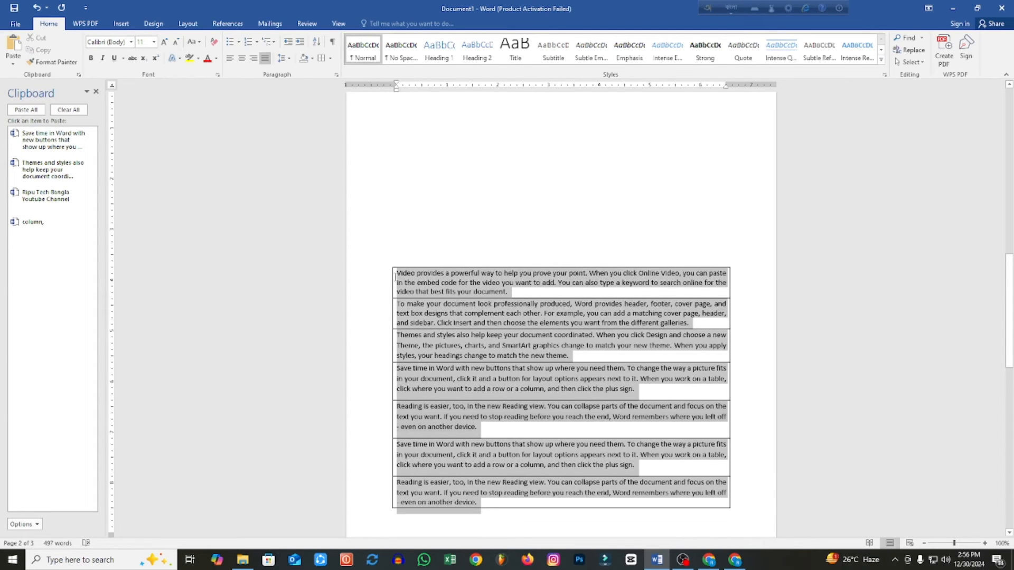
pyautogui.click(330, 59)
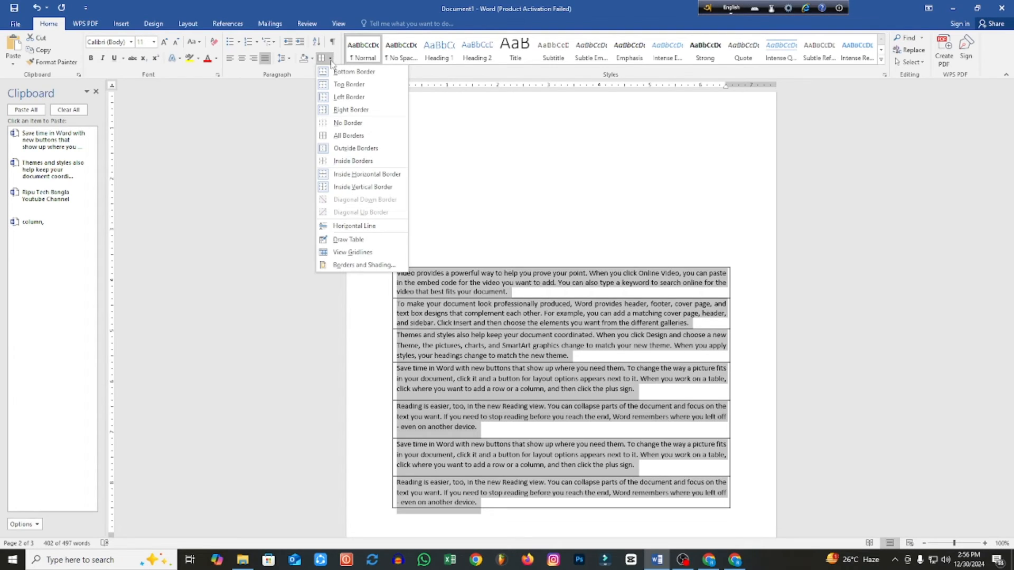
pyautogui.click(340, 123)
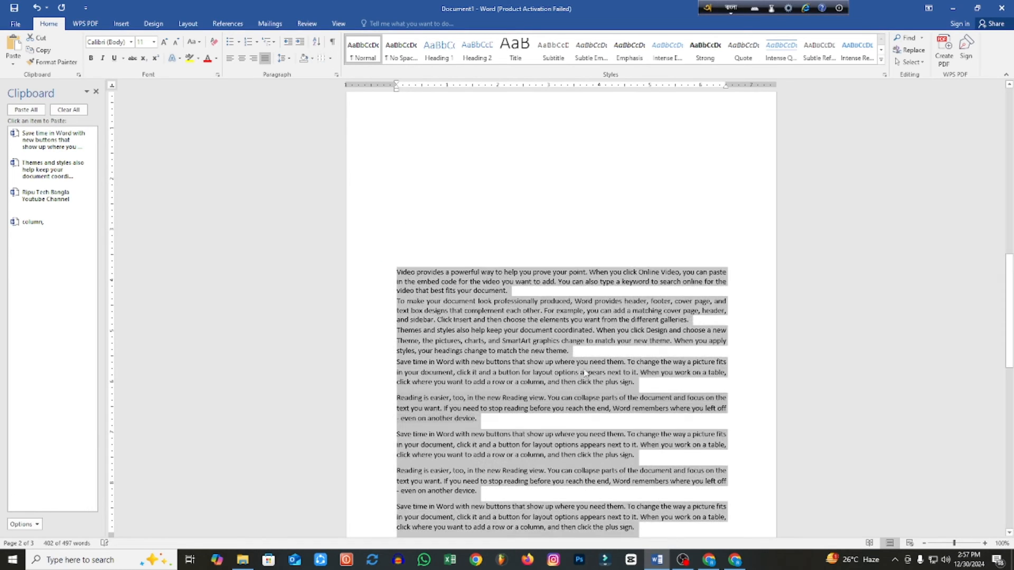
pyautogui.hotkey('ctrl', 'z')
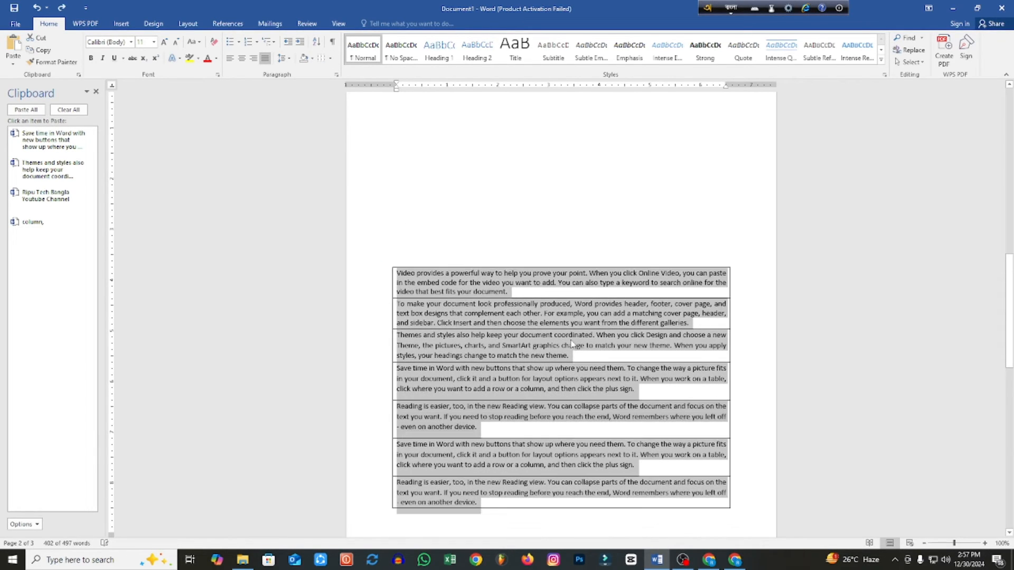
# - Remove the borders from only the last two paragraphs on page 2 with No Border
pyautogui.click(541, 339)
pyautogui.moveTo(734, 454); pyautogui.dragTo(368, 390)
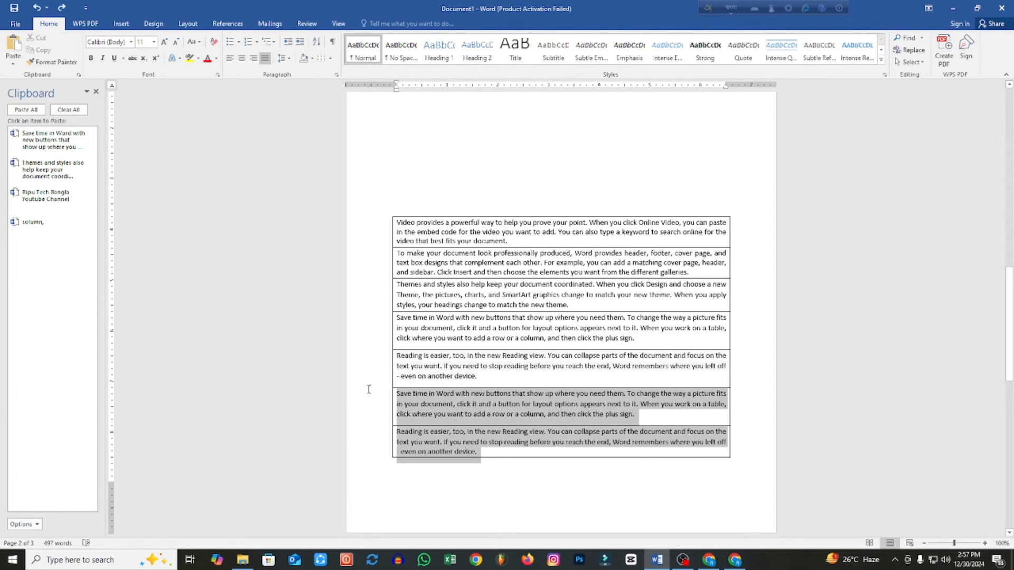
pyautogui.click(330, 58)
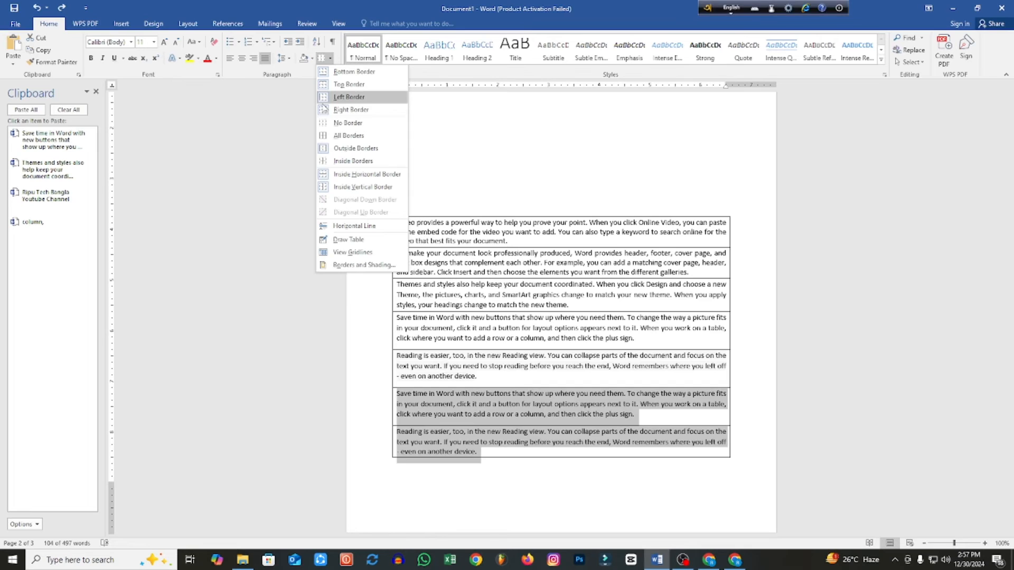
pyautogui.click(346, 125)
pyautogui.click(737, 452)
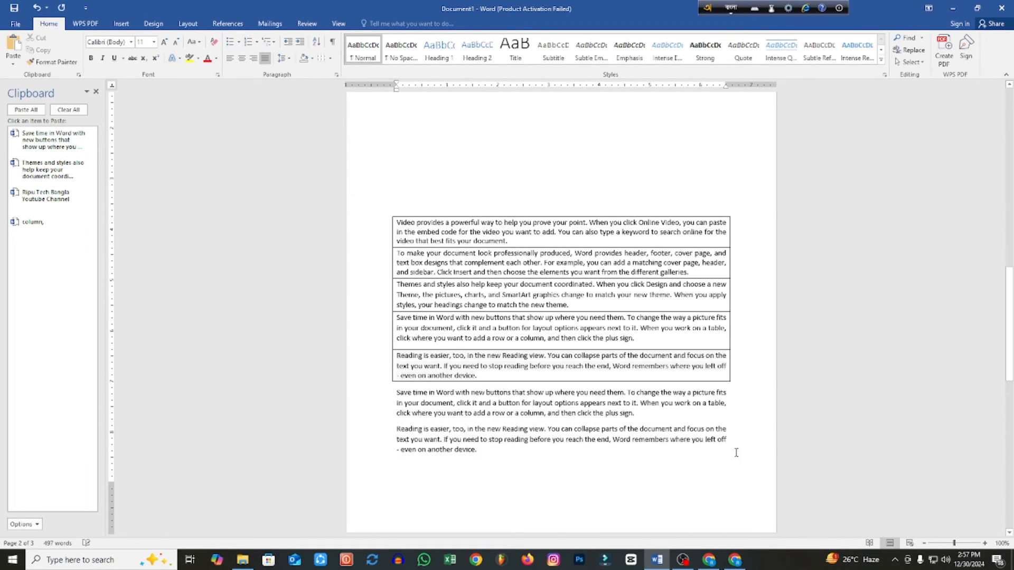
pyautogui.scroll(-5, 560, 294)
pyautogui.scroll(5, 560, 294)
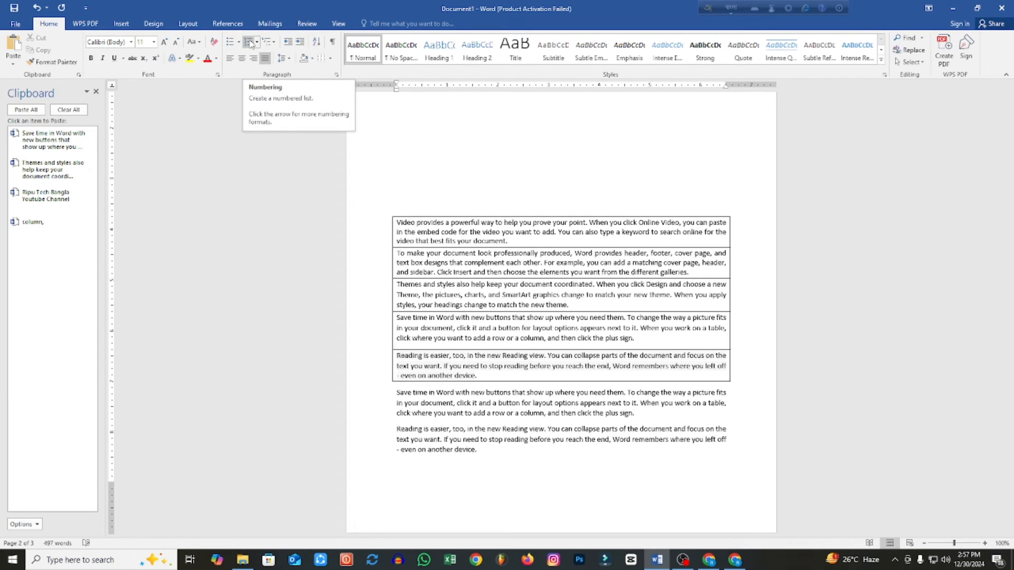
# - Preview the bullet library styles on the first "Ripu Tech Bangla Youtube Channel" line on page 1 without applying one
pyautogui.scroll(-5, 573, 268)
pyautogui.scroll(-4, 573, 268)
pyautogui.moveTo(1010, 425); pyautogui.dragTo(1009, 179)
pyautogui.scroll(1, 541, 200)
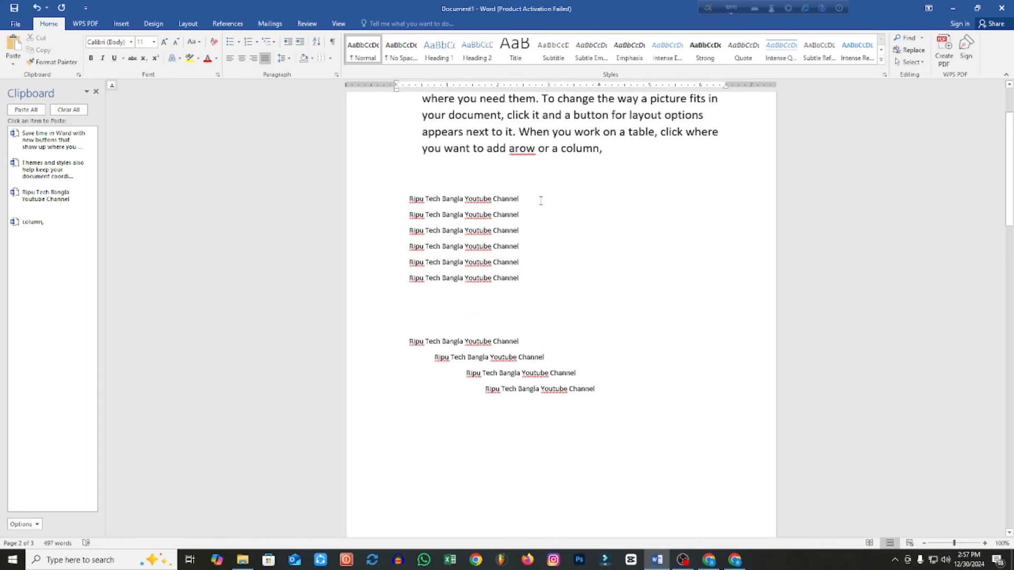
pyautogui.scroll(1, 541, 201)
pyautogui.click(410, 235)
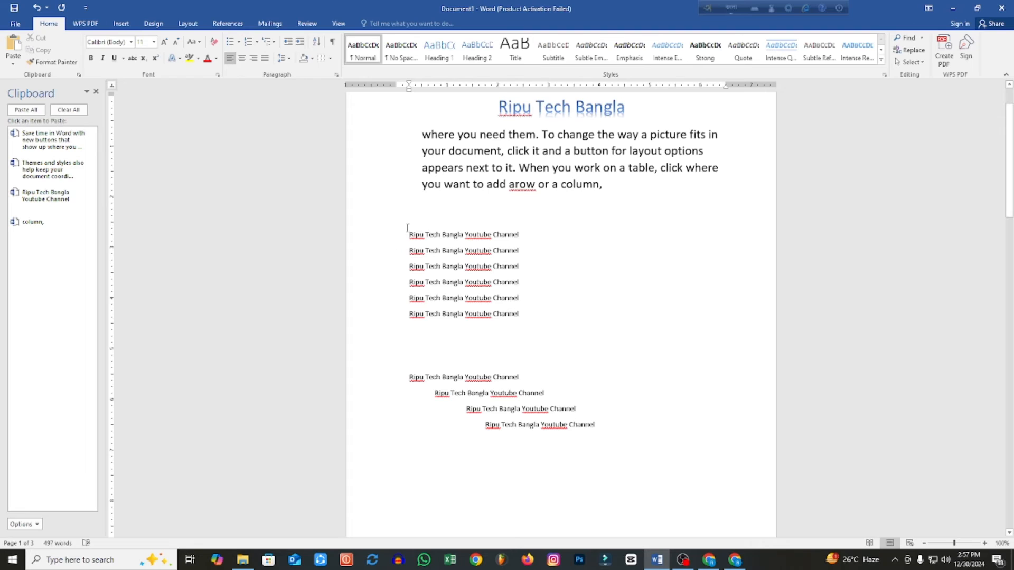
pyautogui.moveTo(408, 234); pyautogui.dragTo(522, 236)
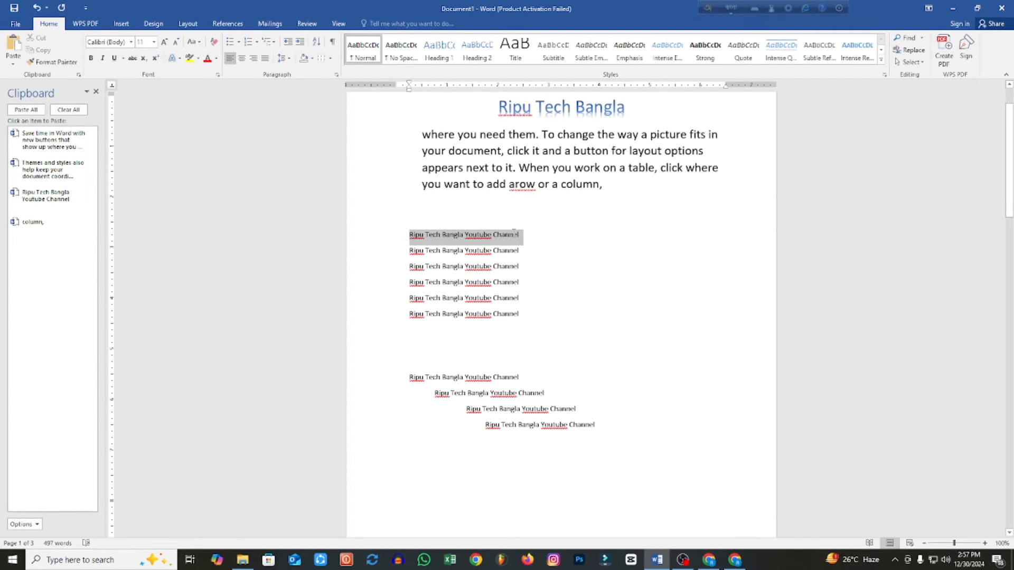
pyautogui.click(240, 42)
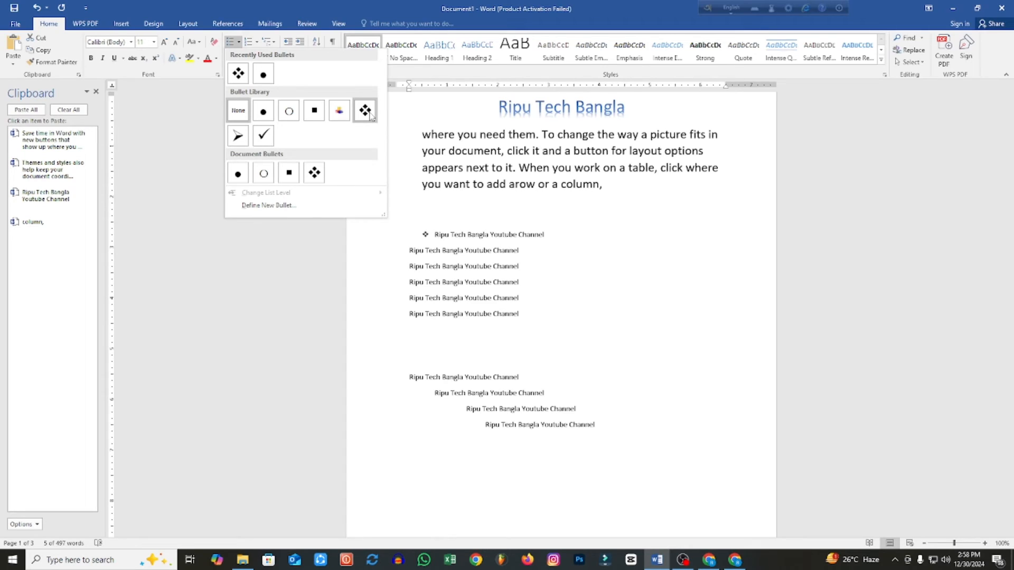
pyautogui.click(526, 319)
# - Apply the recently used four-diamond bullet to the upper six "Ripu Tech Bangla Youtube Channel" lines on page 1
pyautogui.moveTo(524, 320); pyautogui.dragTo(405, 240)
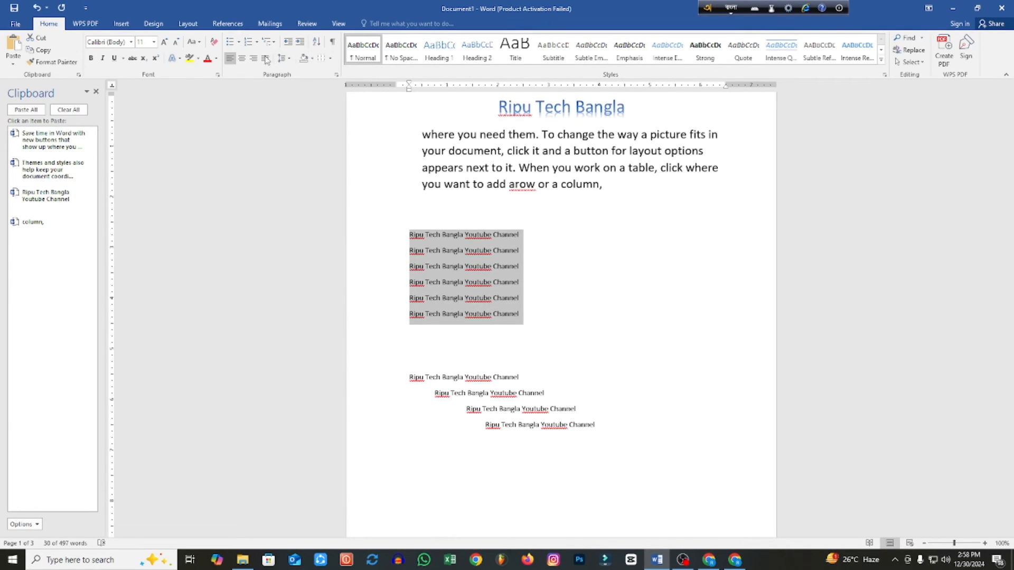
pyautogui.click(239, 42)
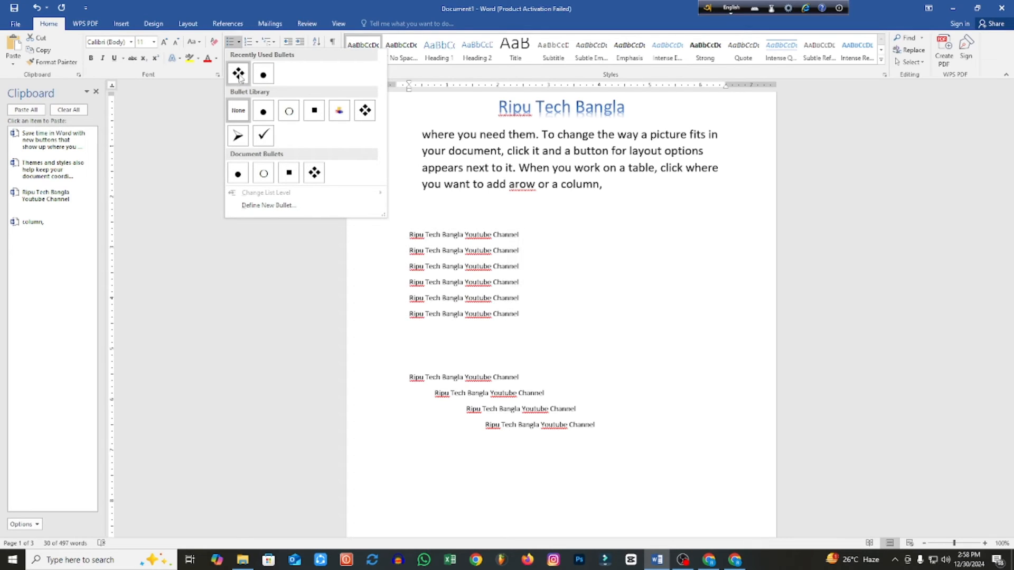
pyautogui.click(238, 74)
pyautogui.click(549, 301)
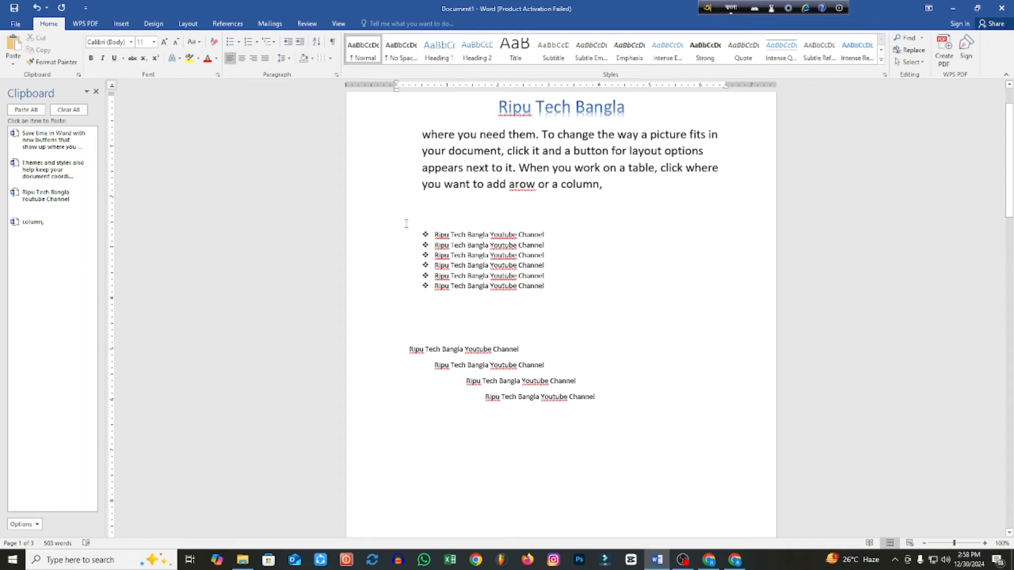
# - Begin defining a new symbol bullet for the upper six "Ripu Tech Bangla Youtube Channel" lines on page 1
pyautogui.moveTo(550, 284); pyautogui.dragTo(395, 228)
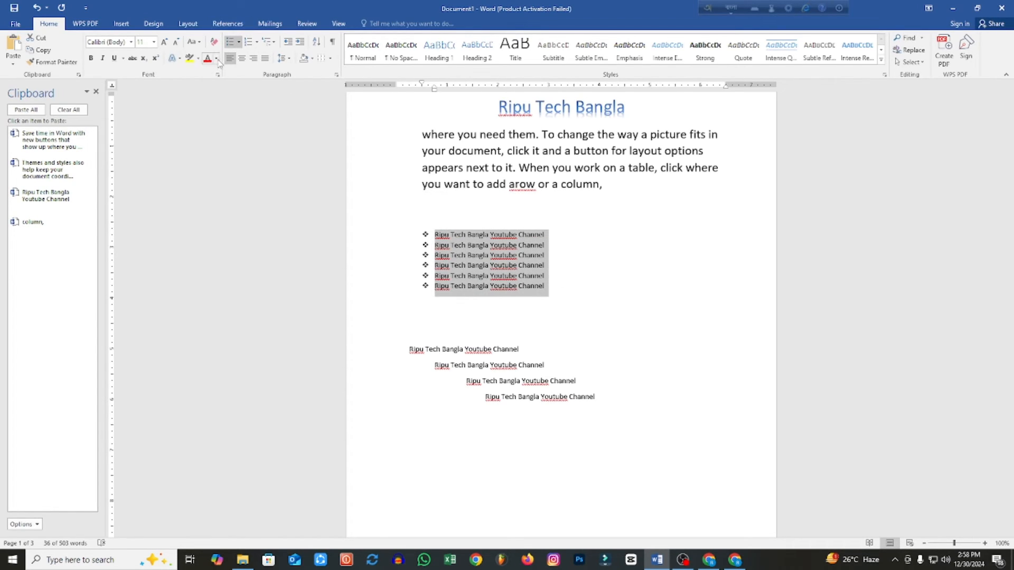
pyautogui.click(239, 41)
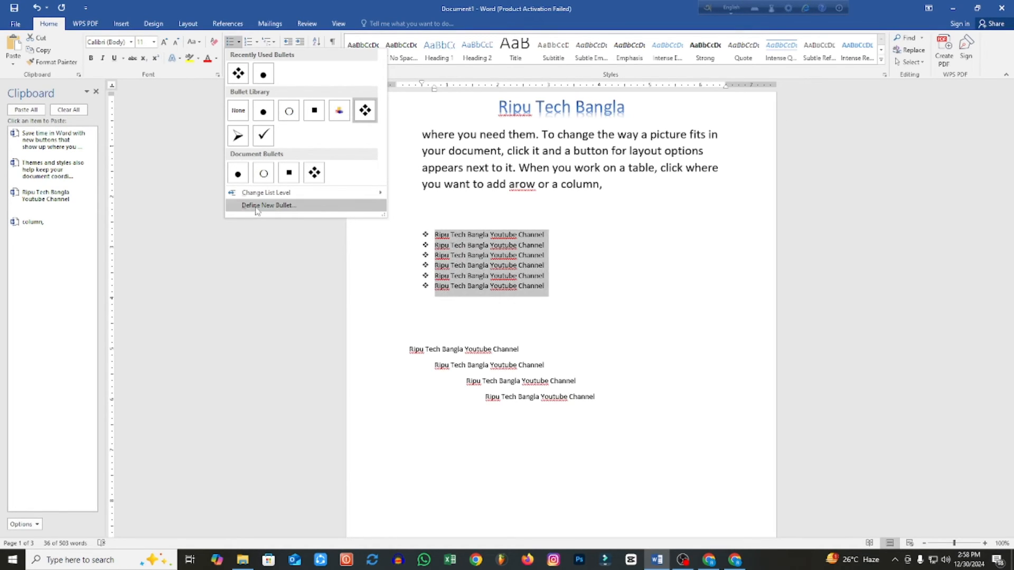
pyautogui.click(292, 207)
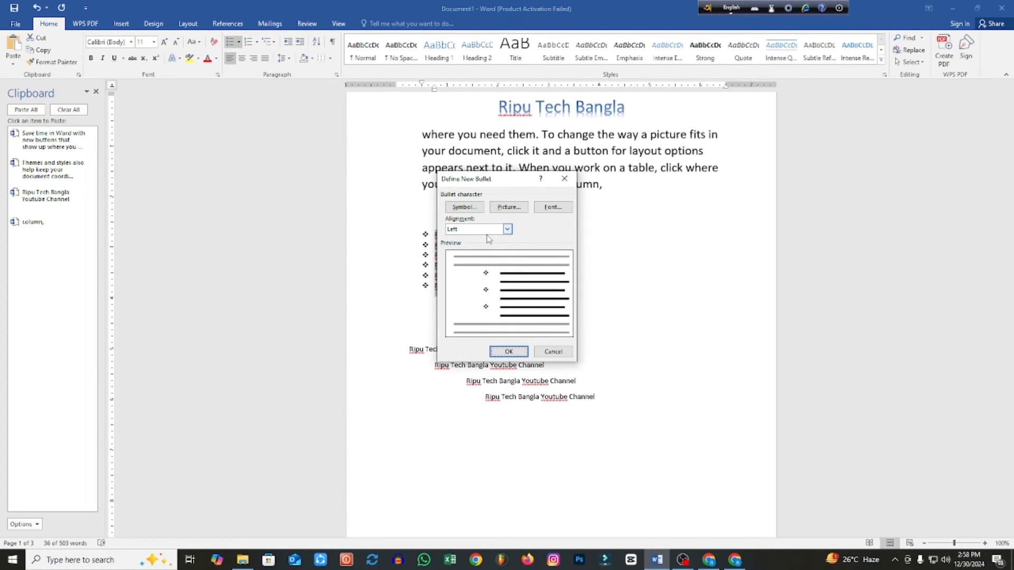
pyautogui.click(464, 207)
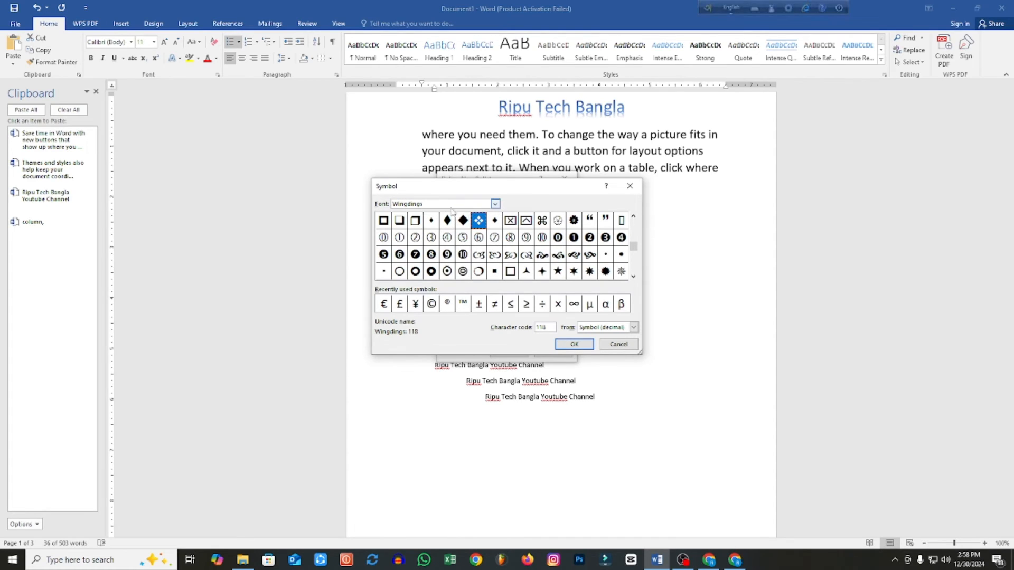
# - Browse the bullet symbols offered by the Modern No. 20, Monotype Corsiva and Ravie fonts
pyautogui.click(496, 204)
pyautogui.scroll(5, 439, 232)
pyautogui.scroll(15, 432, 222)
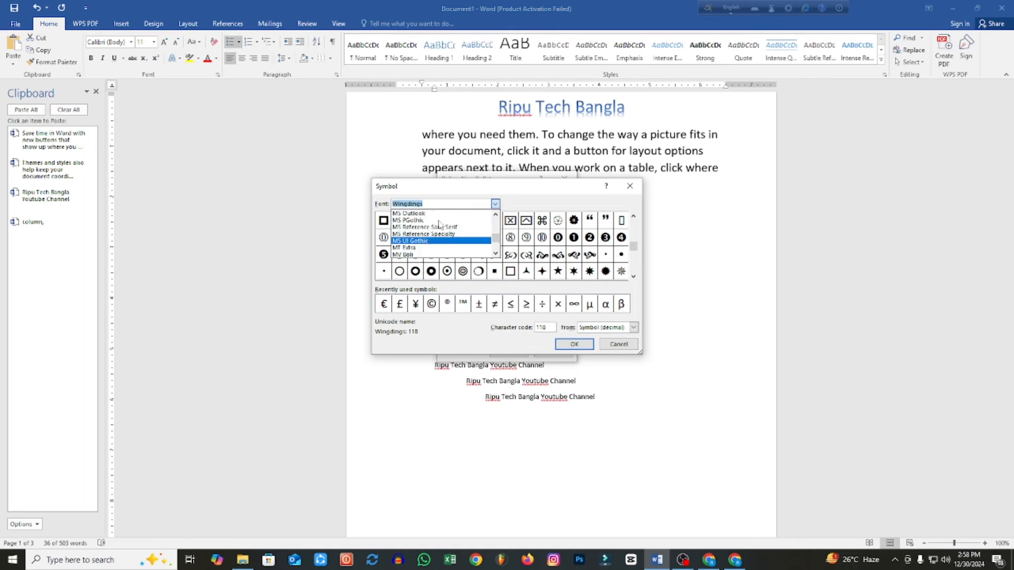
pyautogui.scroll(1, 449, 238)
pyautogui.scroll(-6, 449, 231)
pyautogui.click(421, 230)
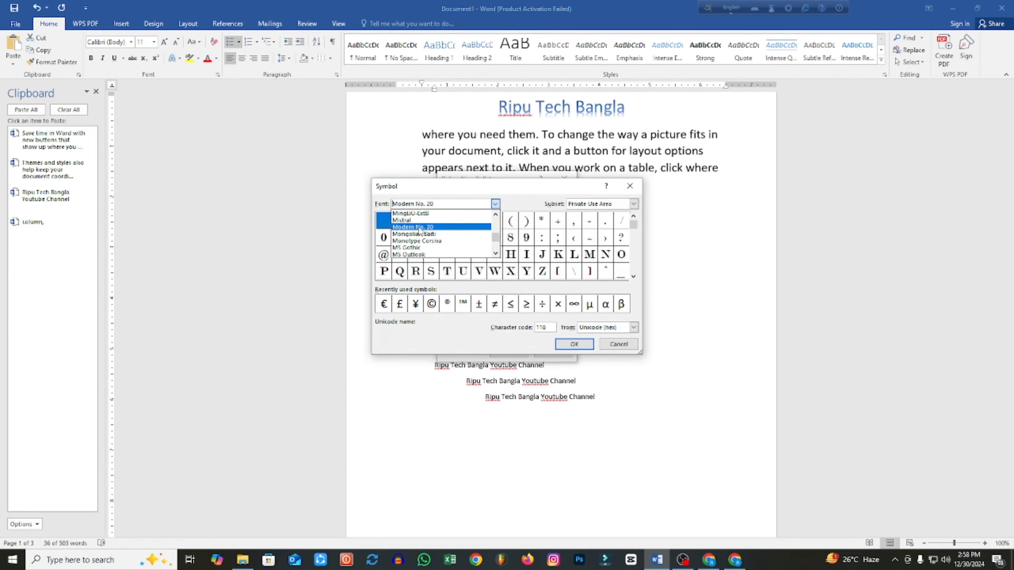
pyautogui.click(497, 205)
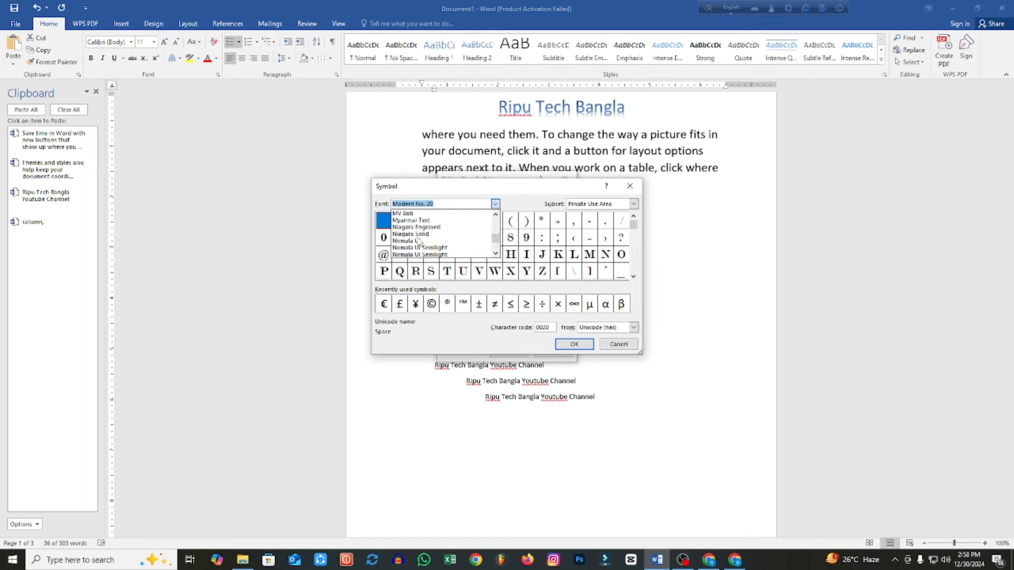
pyautogui.click(422, 240)
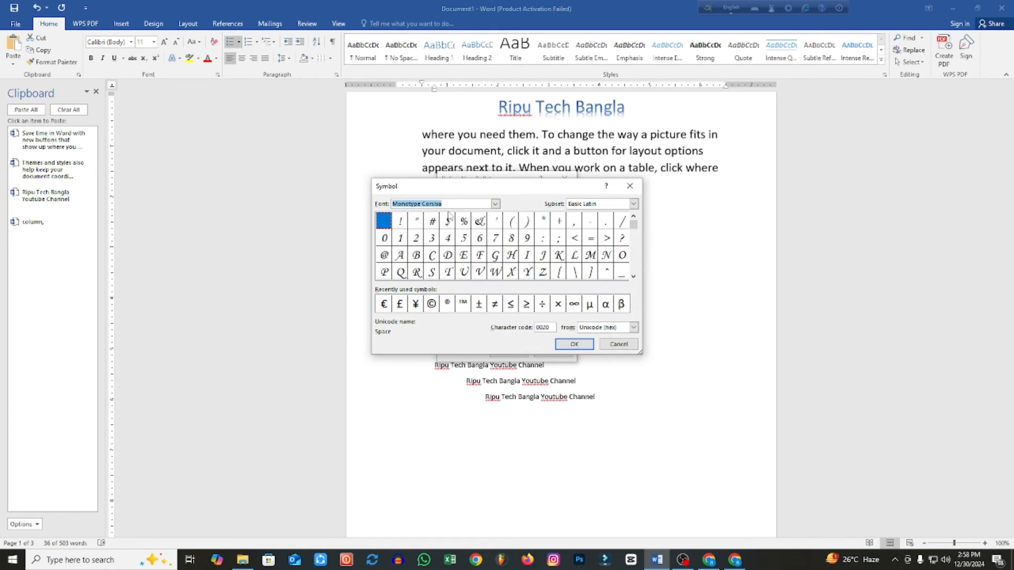
pyautogui.click(495, 204)
pyautogui.scroll(-5, 421, 249)
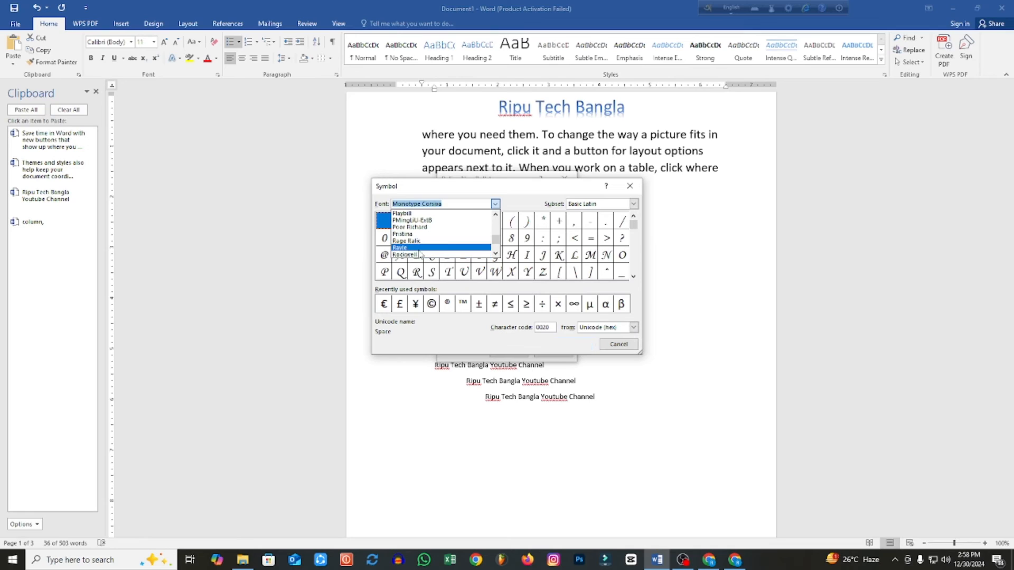
pyautogui.click(421, 249)
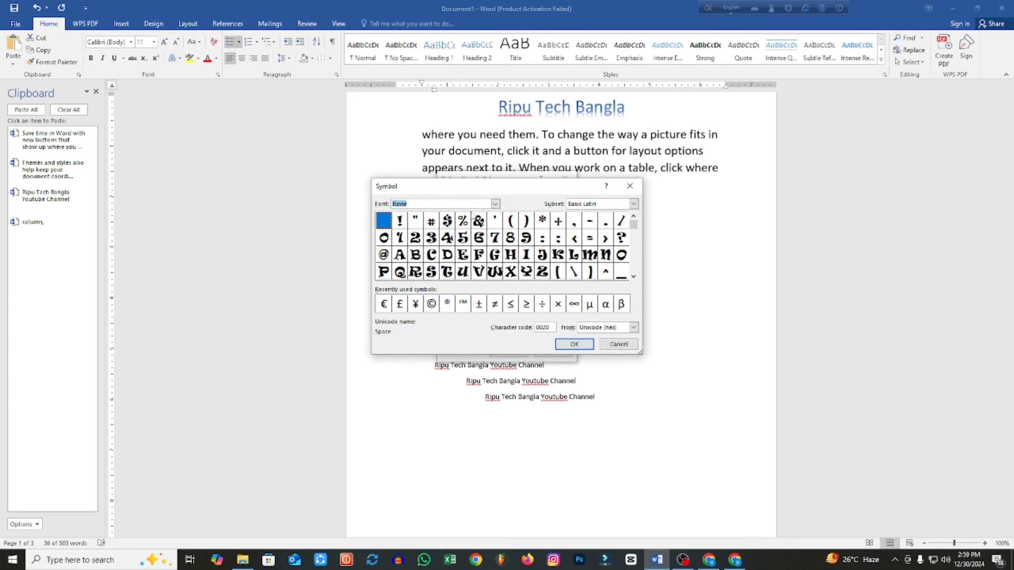
# - Define the # character from the Siyam Rupali ANSI font as the new bullet for the six selected lines
pyautogui.click(495, 204)
pyautogui.scroll(-3, 421, 247)
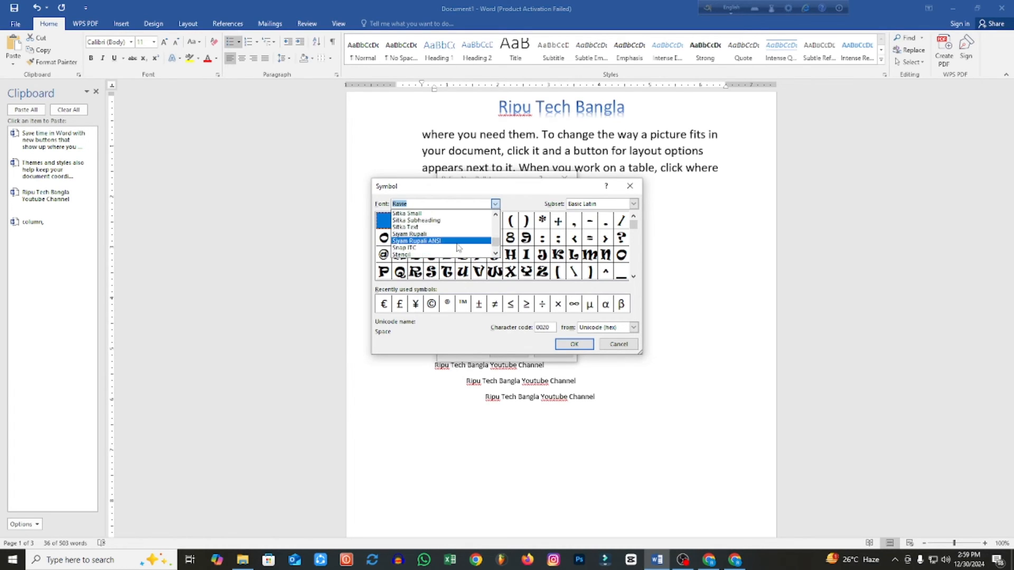
pyautogui.click(420, 243)
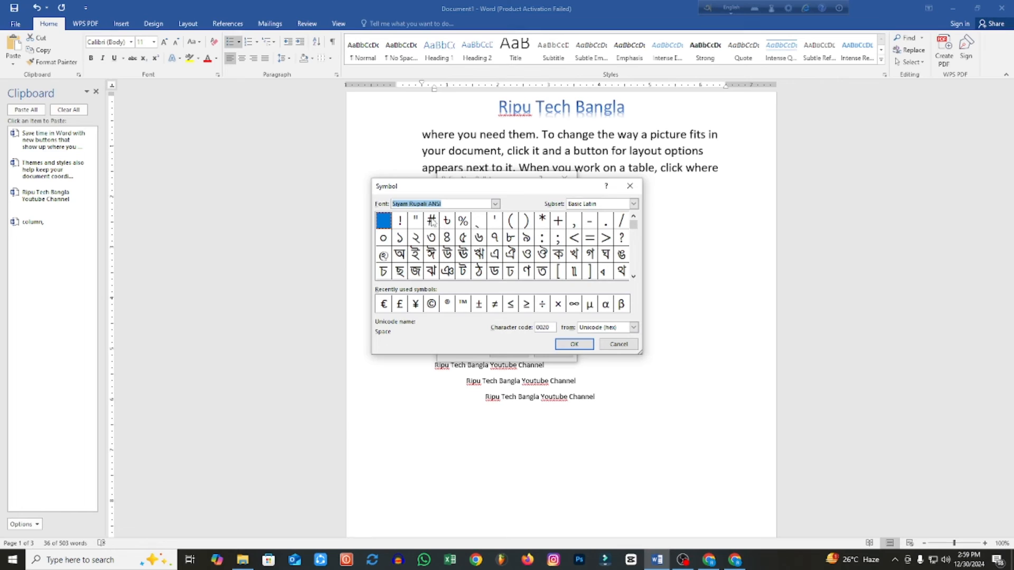
pyautogui.click(432, 221)
pyautogui.click(574, 343)
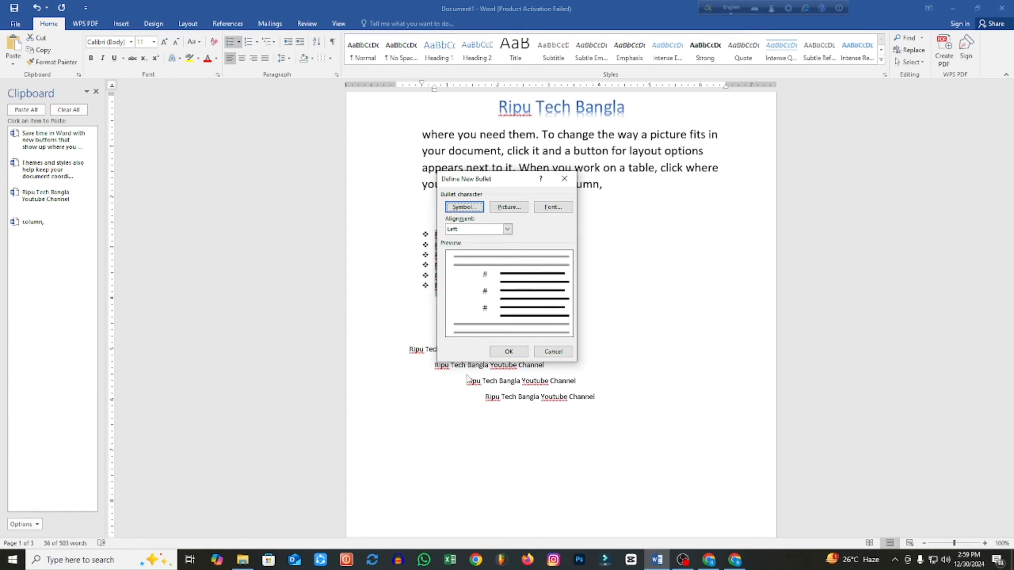
pyautogui.click(509, 352)
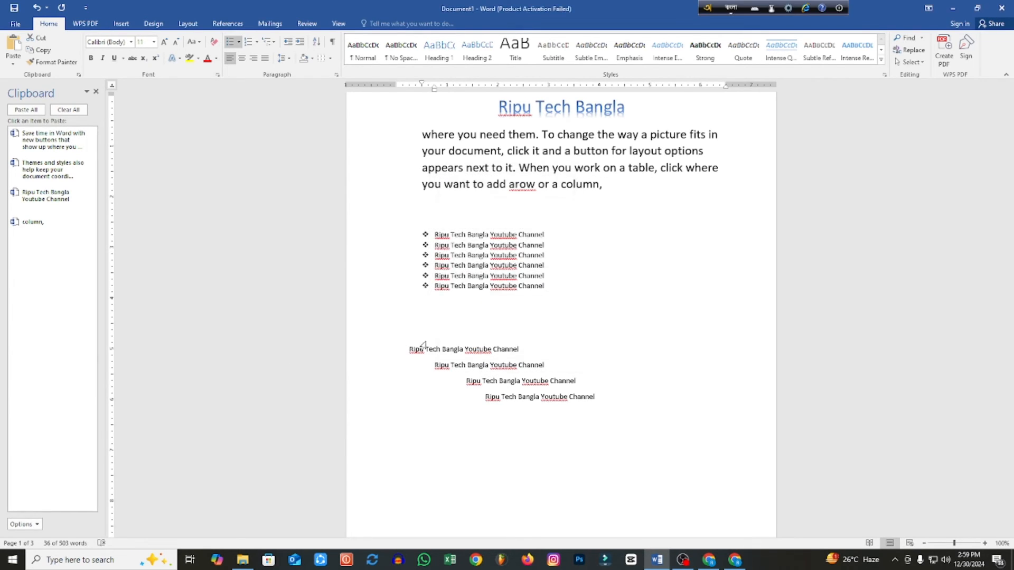
# - Reapply the # bullet from the bullet library to the upper list on page 1
pyautogui.click(426, 238)
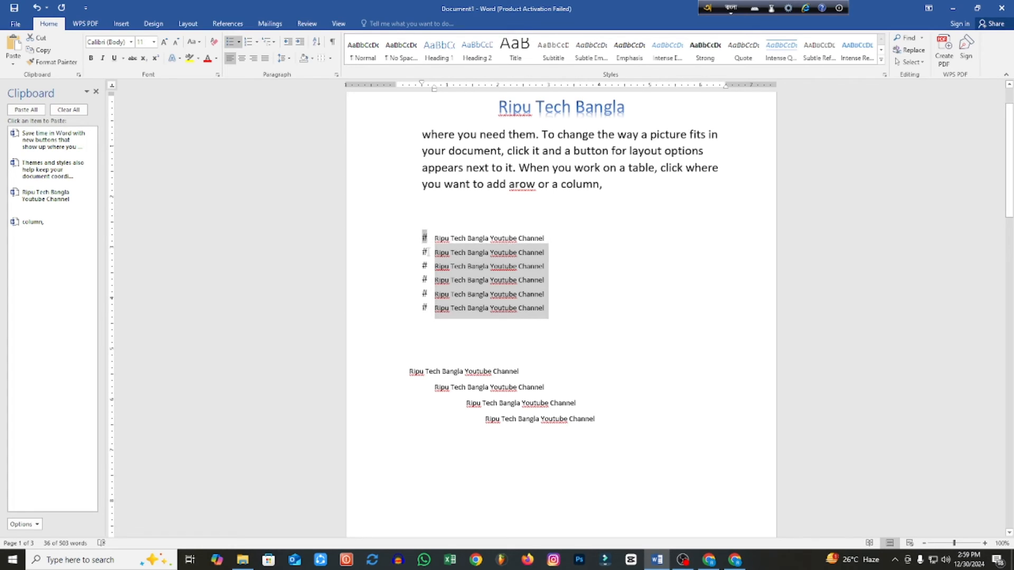
pyautogui.click(435, 294)
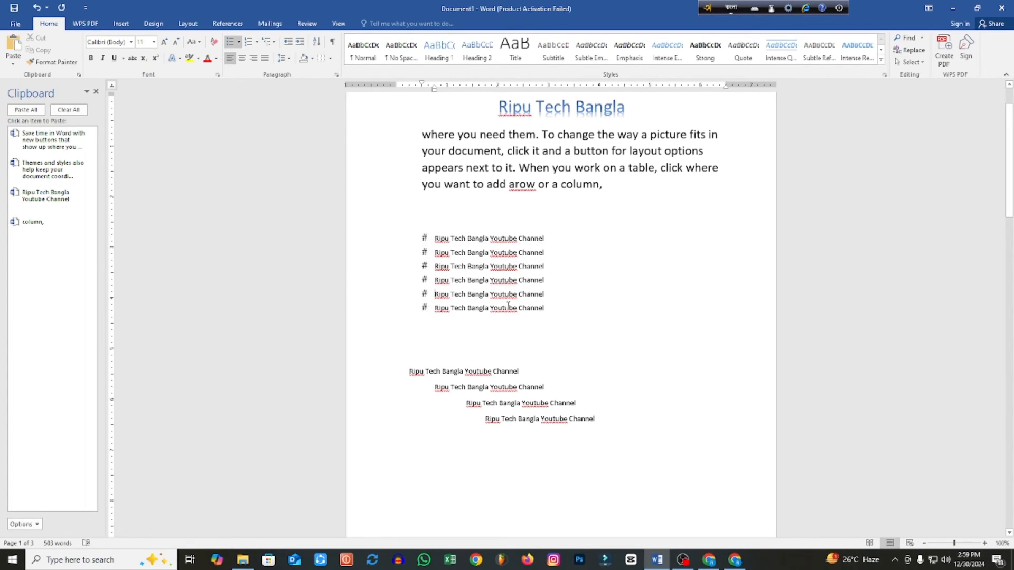
pyautogui.click(238, 43)
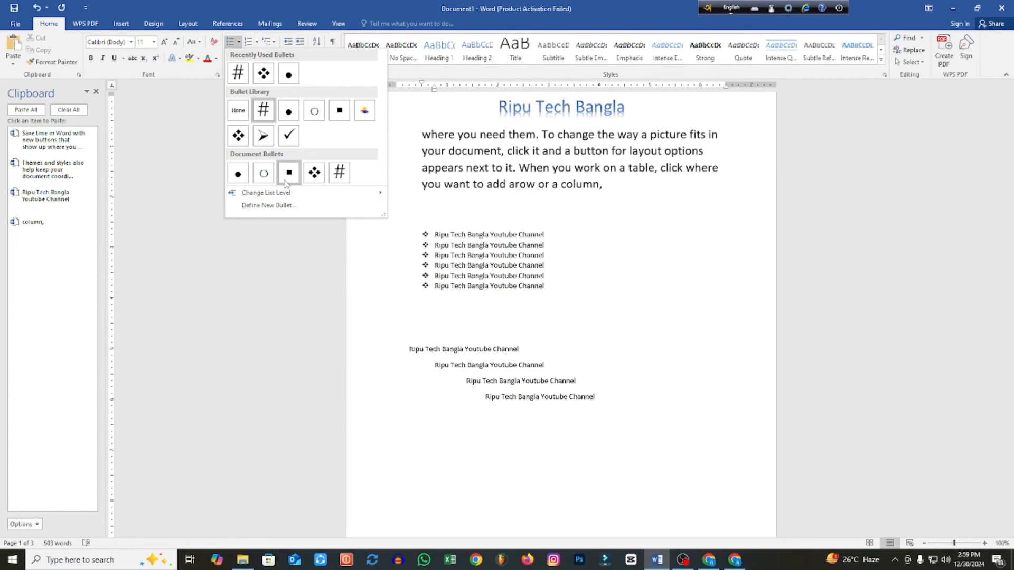
pyautogui.click(264, 110)
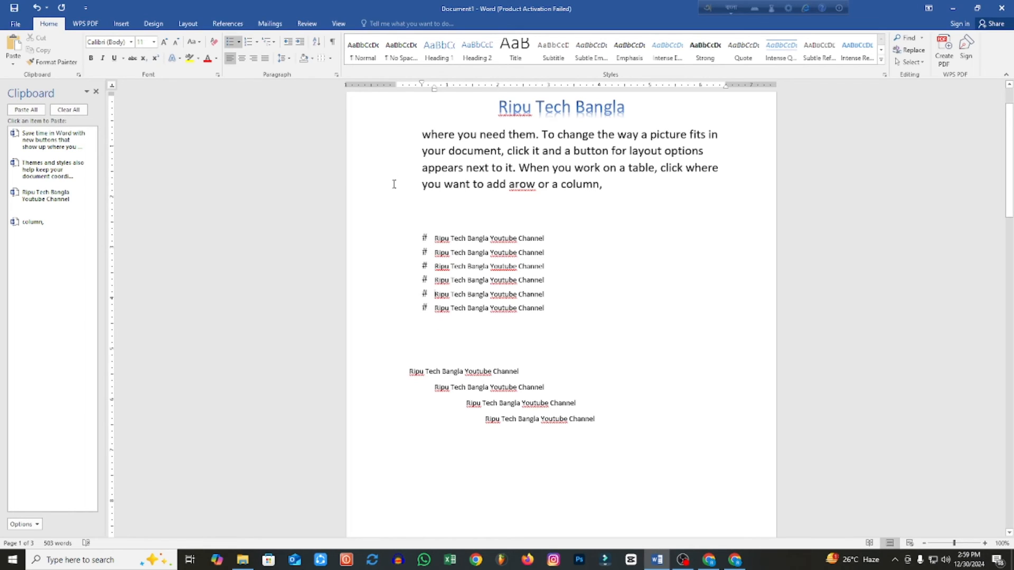
# - Remove the # bullets from the upper six "Ripu Tech Bangla Youtube Channel" lines with None
pyautogui.moveTo(558, 310); pyautogui.dragTo(414, 232)
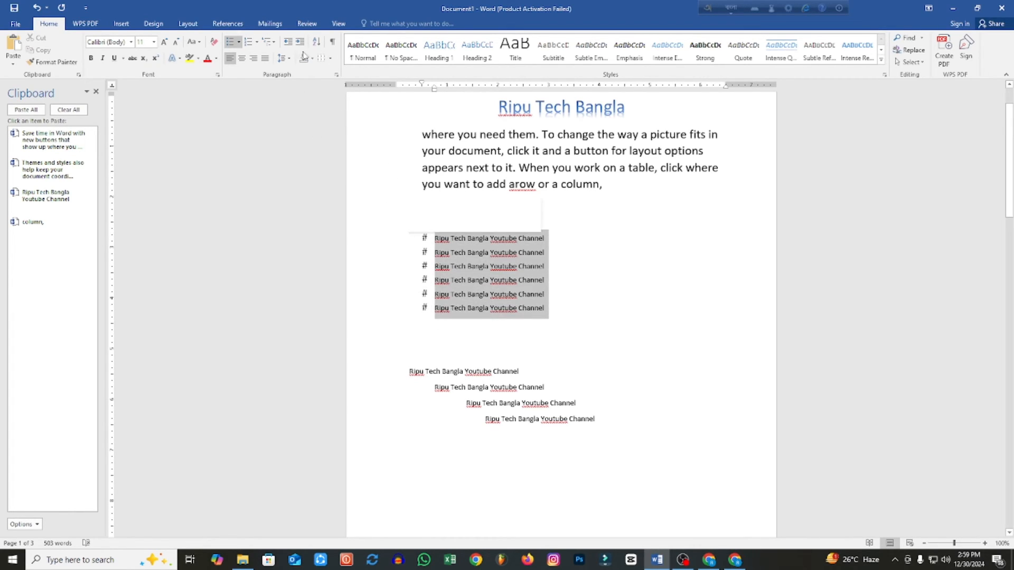
pyautogui.click(239, 42)
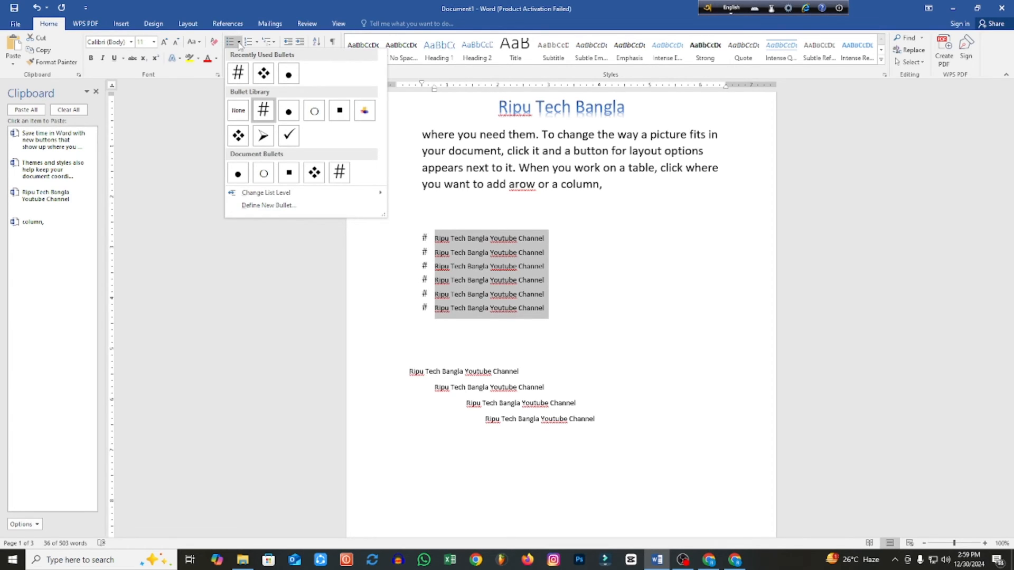
pyautogui.click(239, 114)
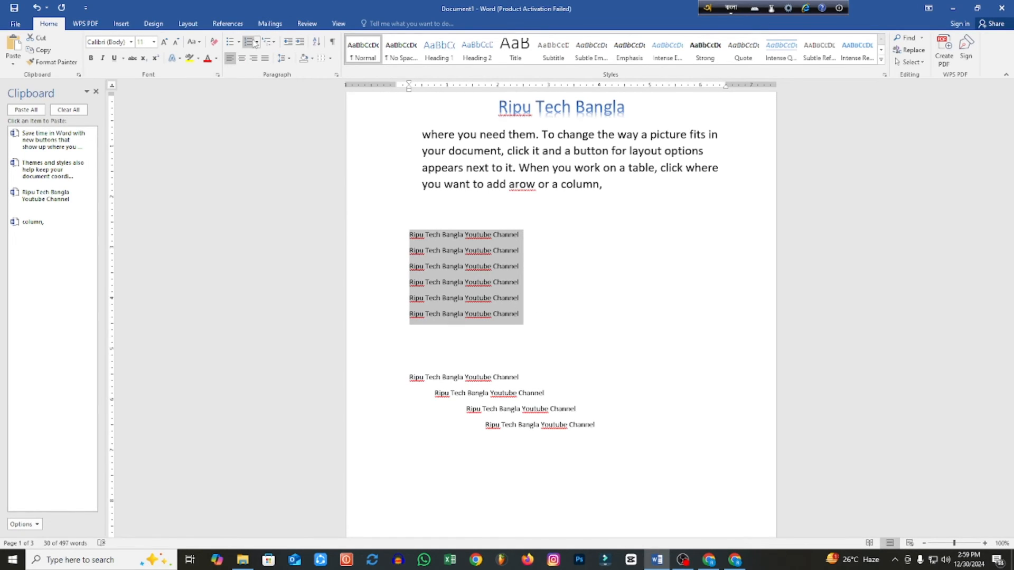
# - Number the upper six lines on page 1 in the 1. 2. 3. format, and switch the numbering to One. Two. Three
pyautogui.moveTo(523, 315); pyautogui.dragTo(403, 231)
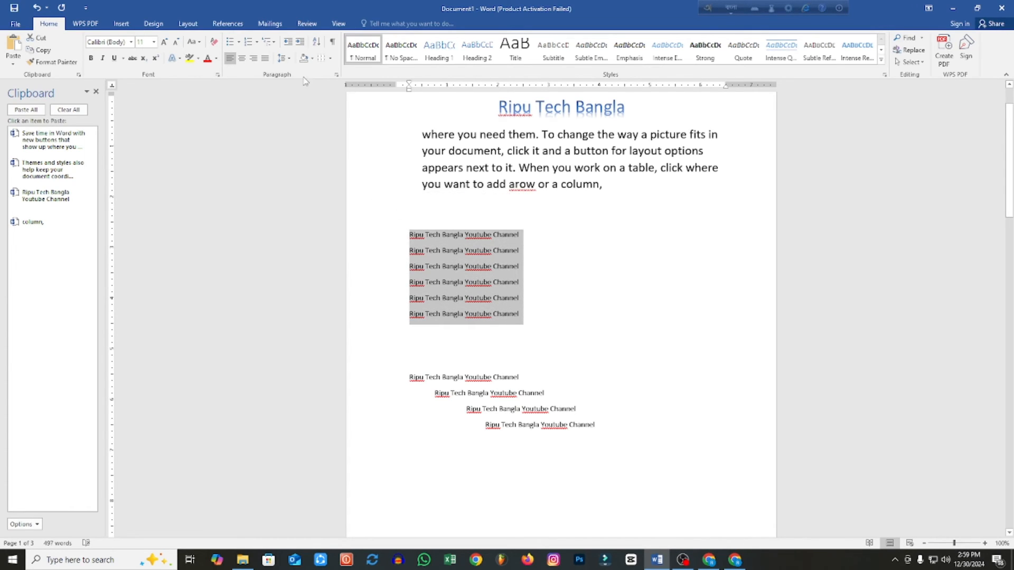
pyautogui.click(259, 46)
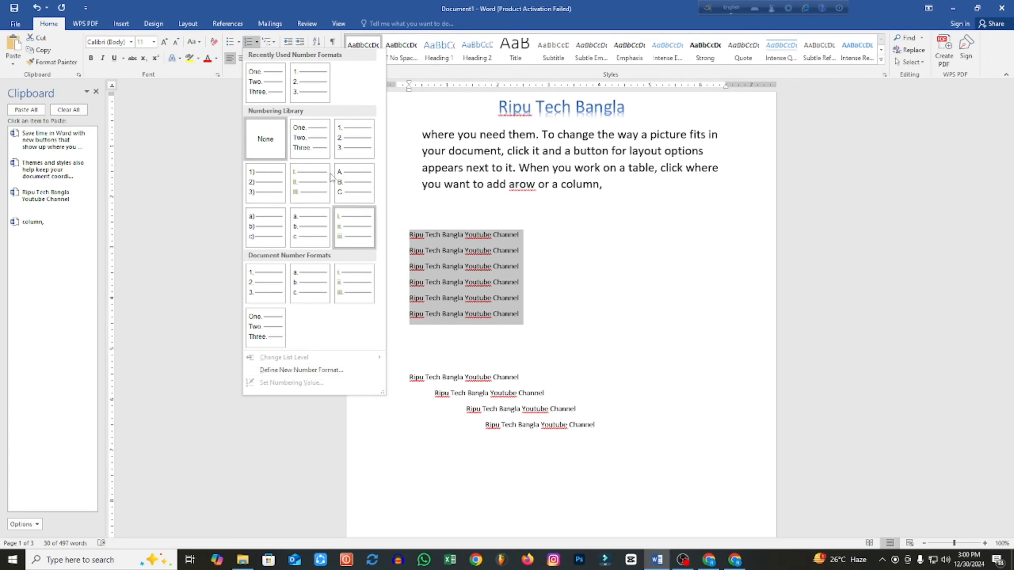
pyautogui.click(300, 86)
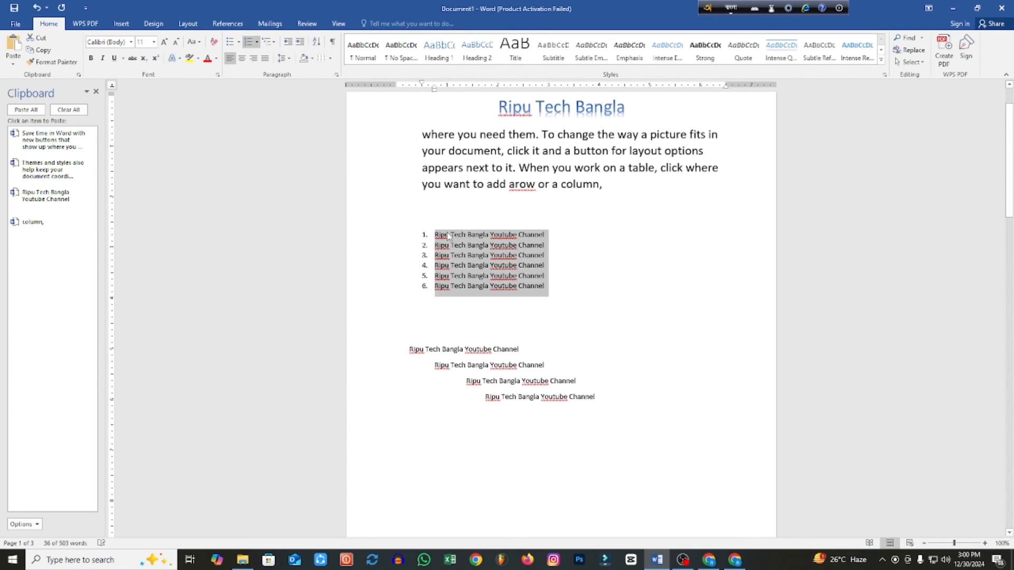
pyautogui.click(257, 42)
pyautogui.click(315, 150)
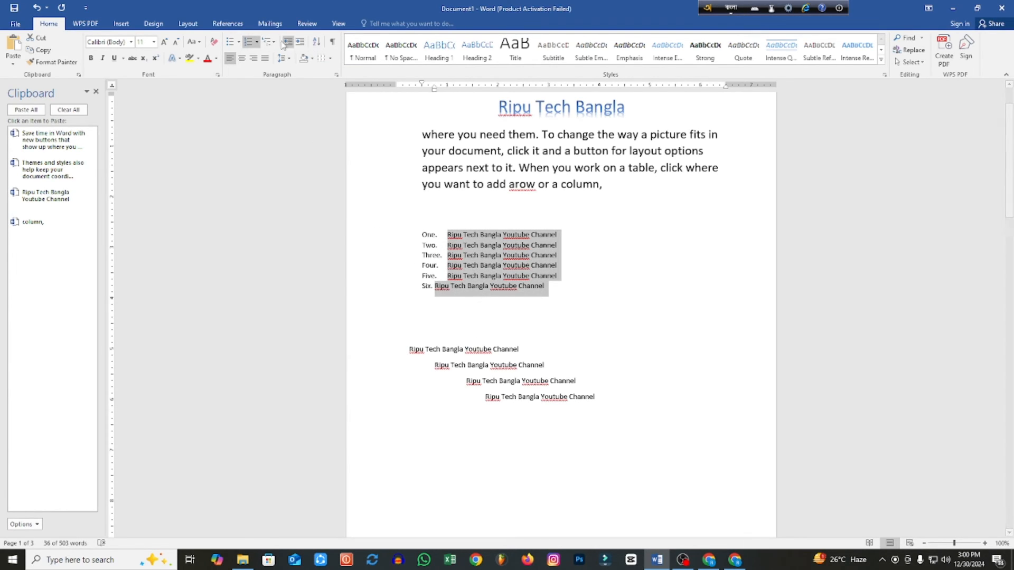
# - Change the numbering of the upper six lines to lowercase Roman numerals (i. ii. iii.)
pyautogui.click(258, 42)
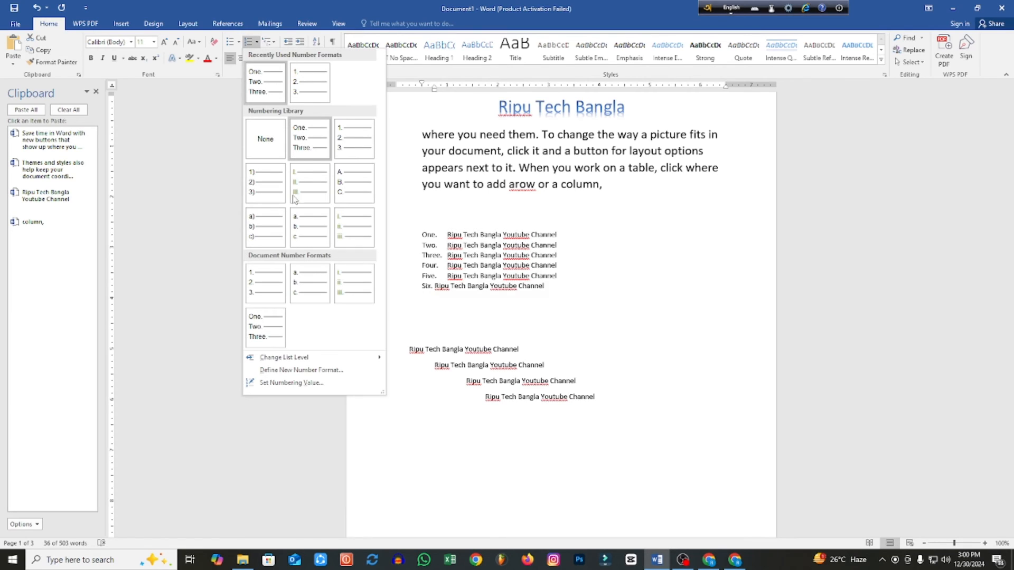
pyautogui.click(443, 277)
pyautogui.click(575, 296)
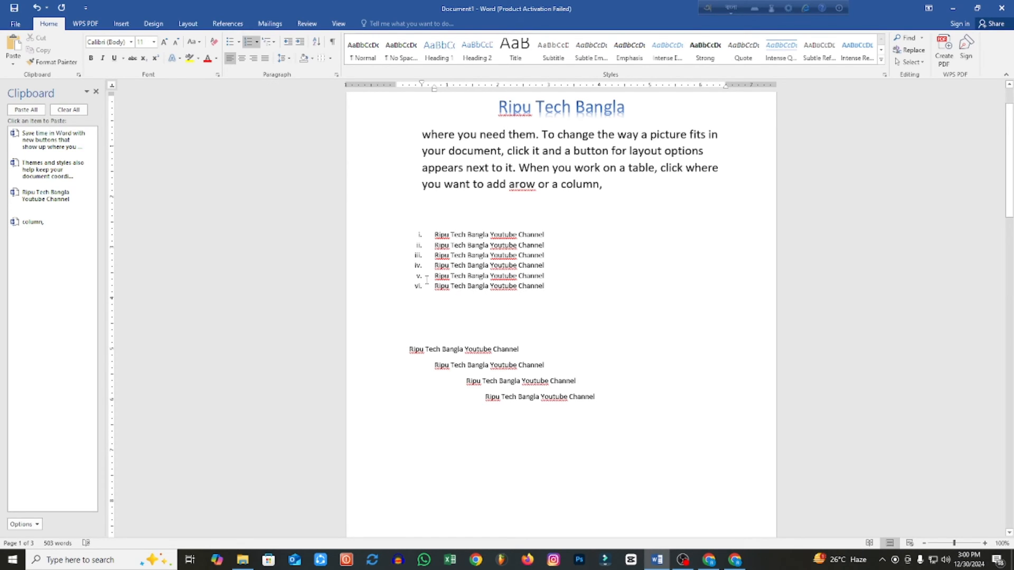
# - Remove the Roman numbering from the upper six lines on page 1 with None
pyautogui.moveTo(560, 292); pyautogui.dragTo(432, 232)
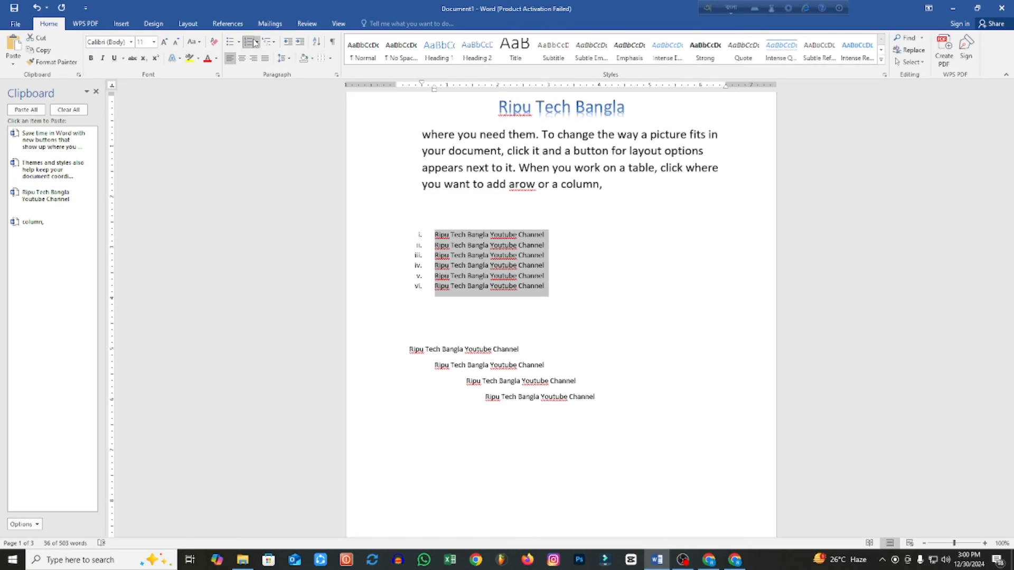
pyautogui.click(259, 43)
pyautogui.click(267, 142)
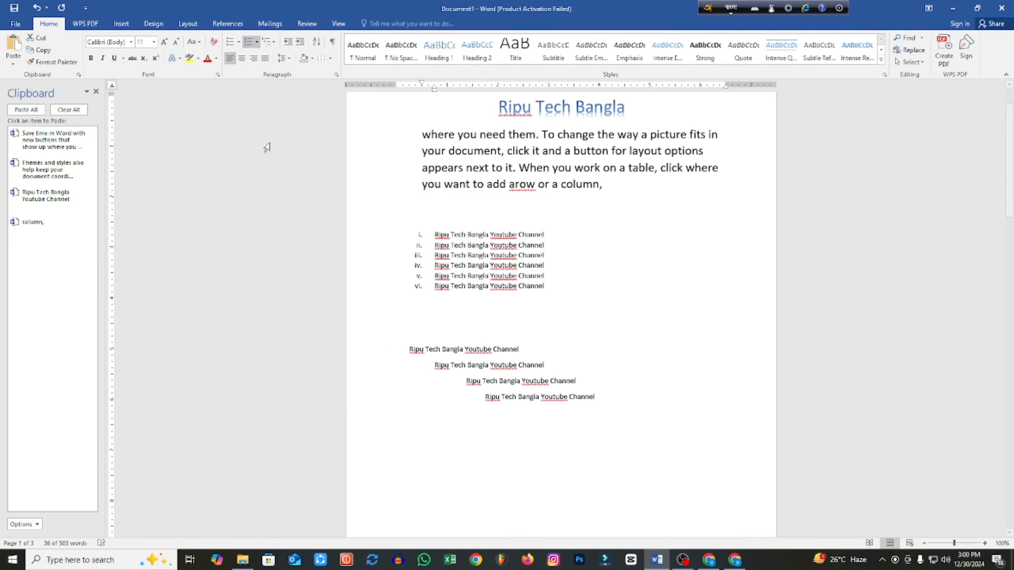
pyautogui.click(563, 298)
# - Apply the Current List multilevel format to the upper six "Ripu Tech Bangla Youtube Channel" lines on page 1
pyautogui.moveTo(524, 312); pyautogui.dragTo(401, 232)
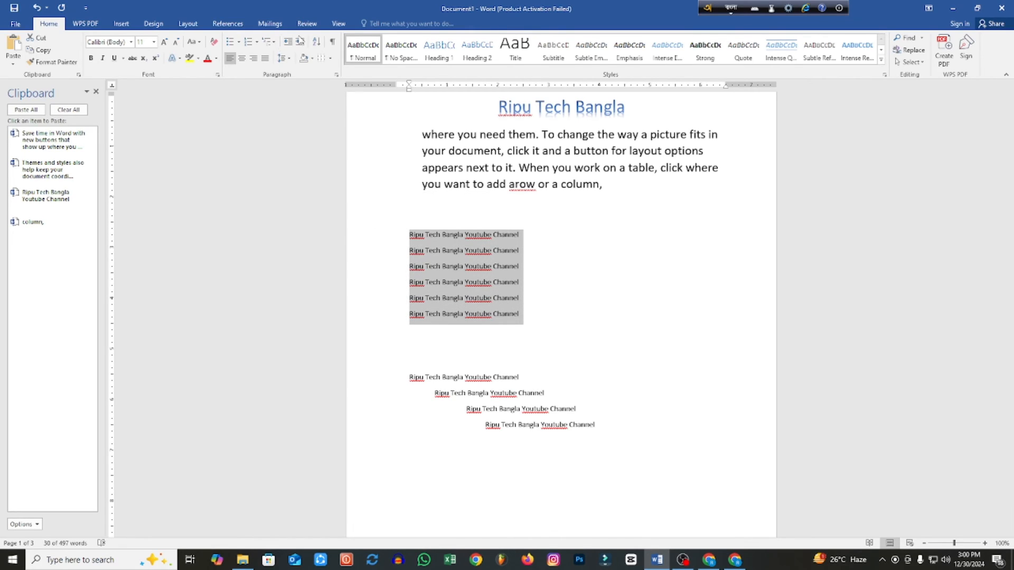
pyautogui.click(270, 42)
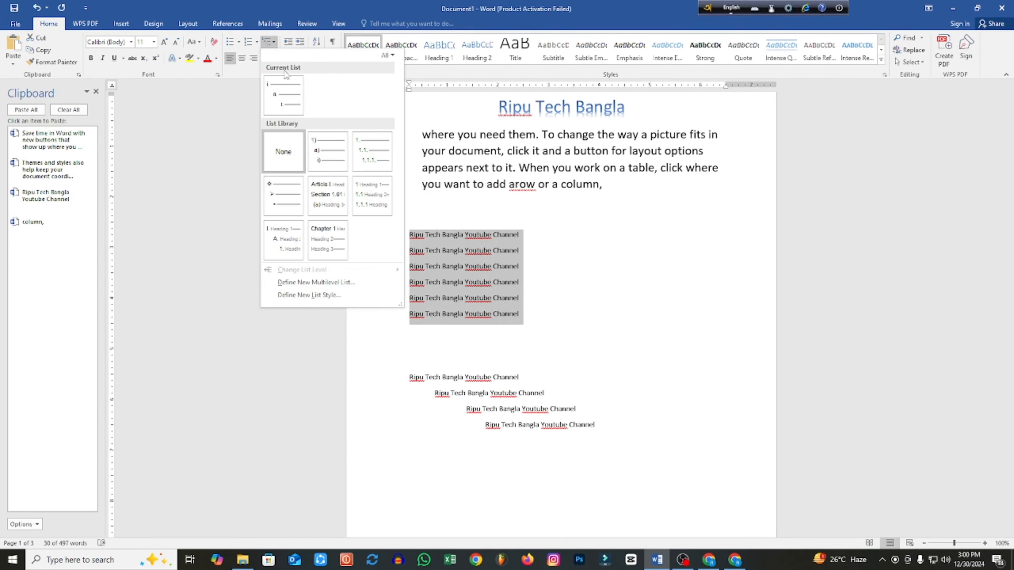
pyautogui.moveTo(295, 105)
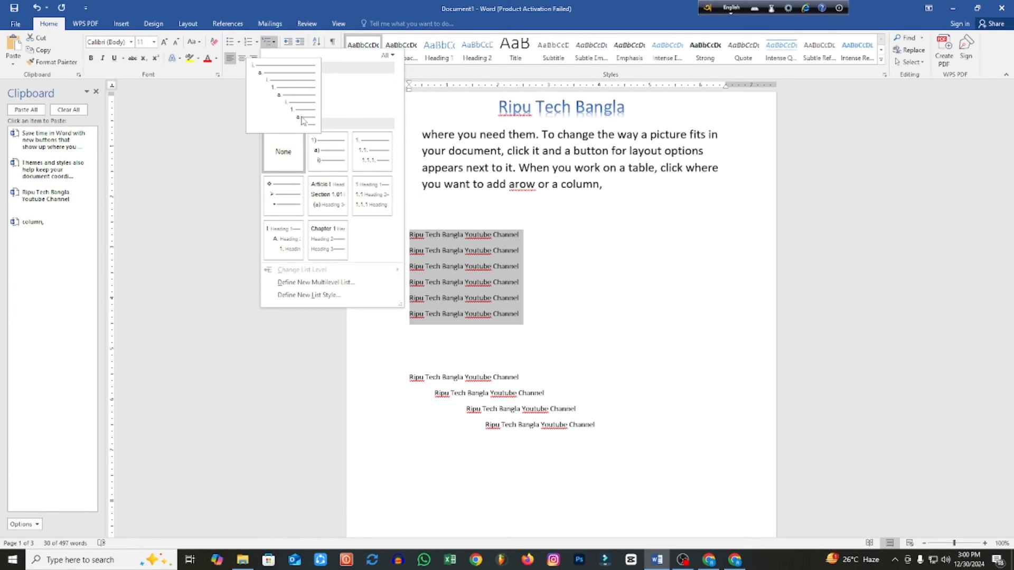
pyautogui.moveTo(318, 141)
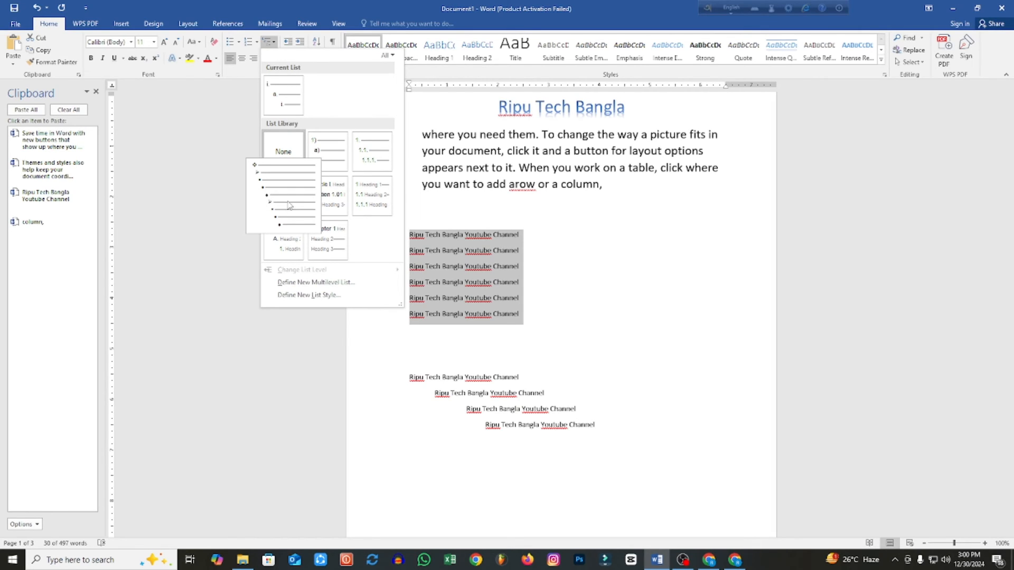
pyautogui.click(287, 98)
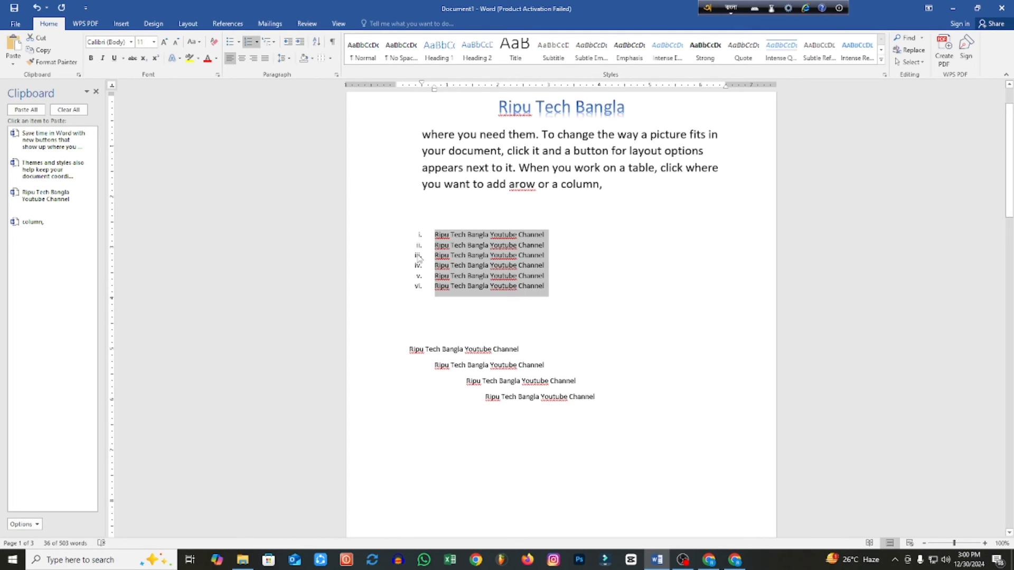
# - Apply the Current List multilevel format to the lower four staggered "Ripu Tech Bangla Youtube Channel" lines on page 1
pyautogui.click(474, 380)
pyautogui.moveTo(407, 344); pyautogui.dragTo(579, 413)
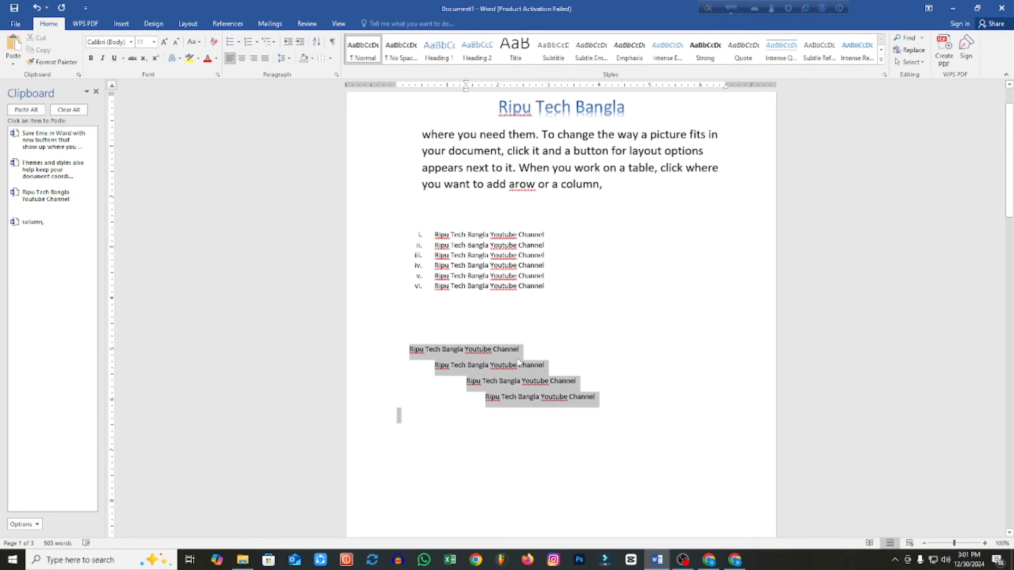
pyautogui.click(269, 41)
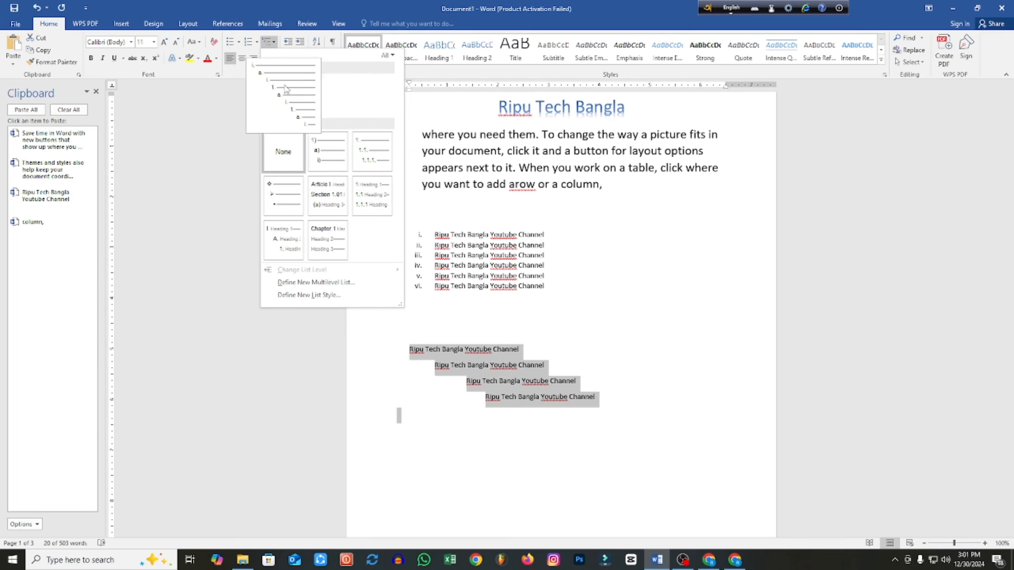
pyautogui.click(557, 392)
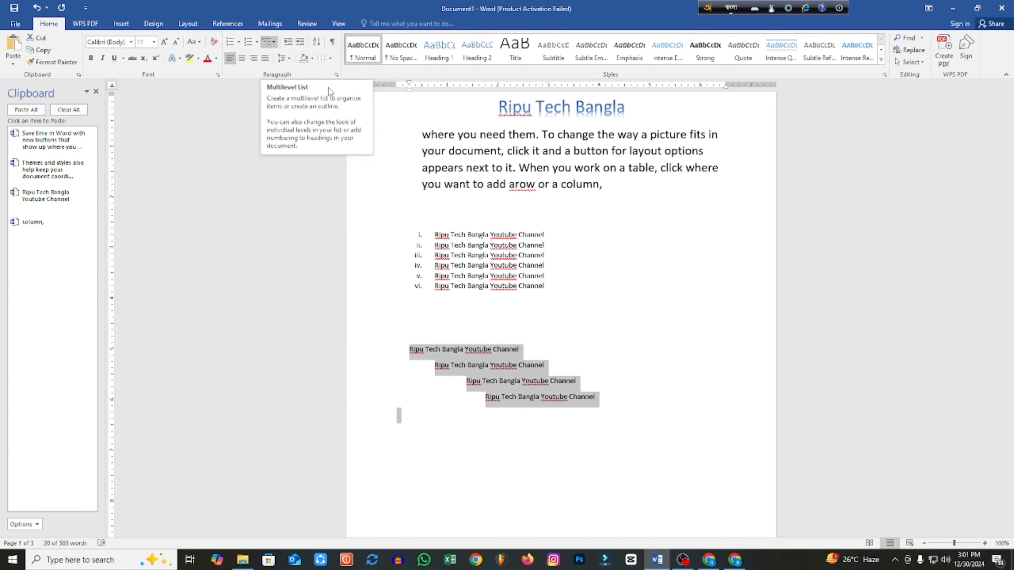
pyautogui.moveTo(616, 396); pyautogui.dragTo(405, 350)
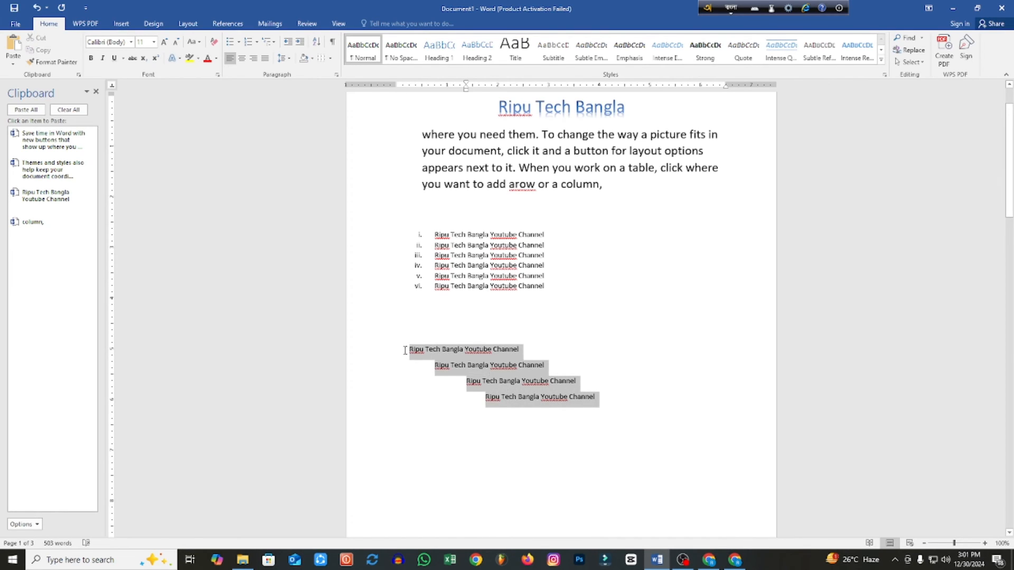
pyautogui.click(268, 41)
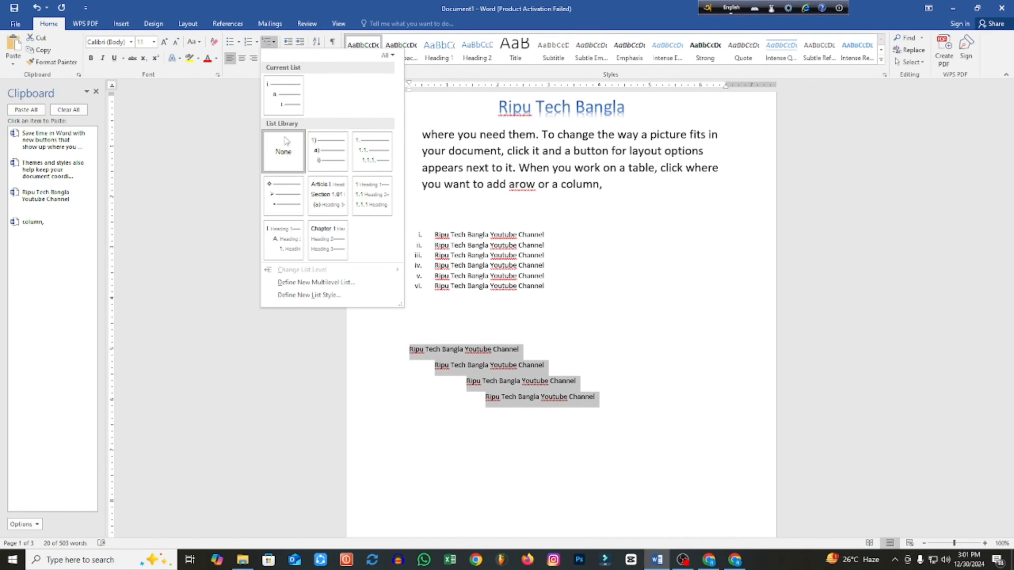
pyautogui.click(286, 98)
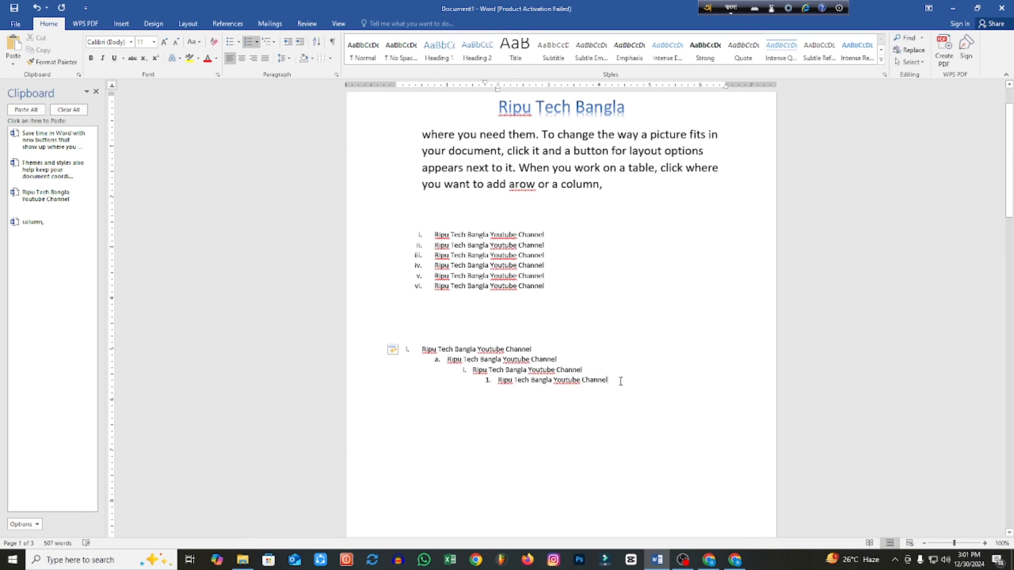
# - Change the multilevel list of the lower four lines to the 1. / 1.1. / 1.1.1. format
pyautogui.moveTo(498, 367); pyautogui.dragTo(415, 351)
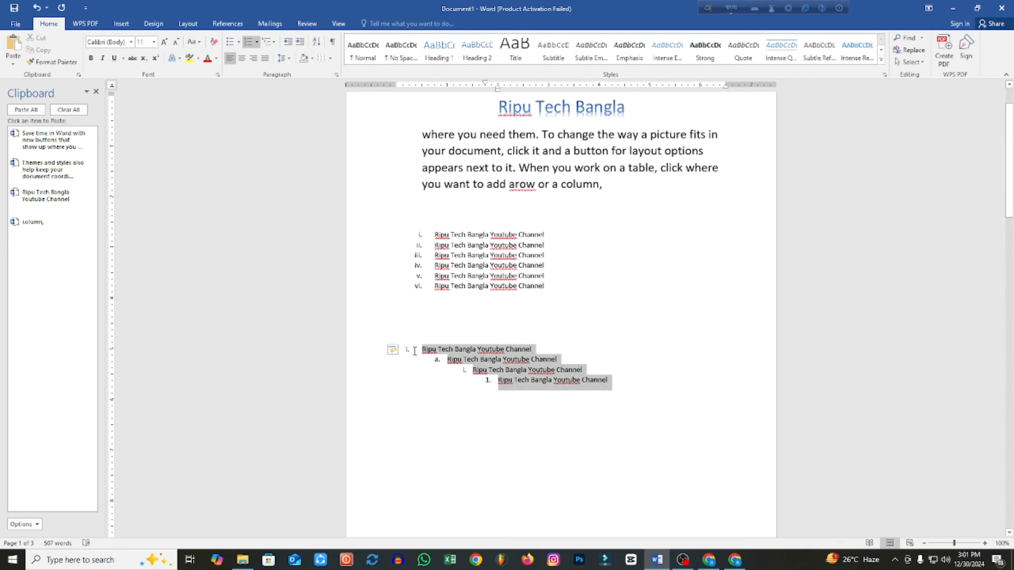
pyautogui.click(274, 43)
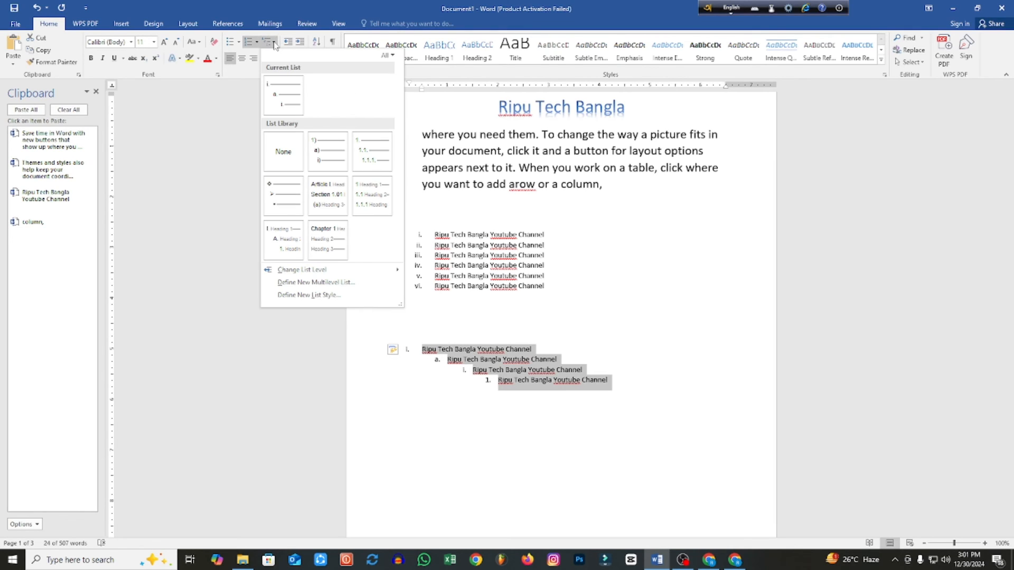
pyautogui.click(385, 157)
pyautogui.click(658, 413)
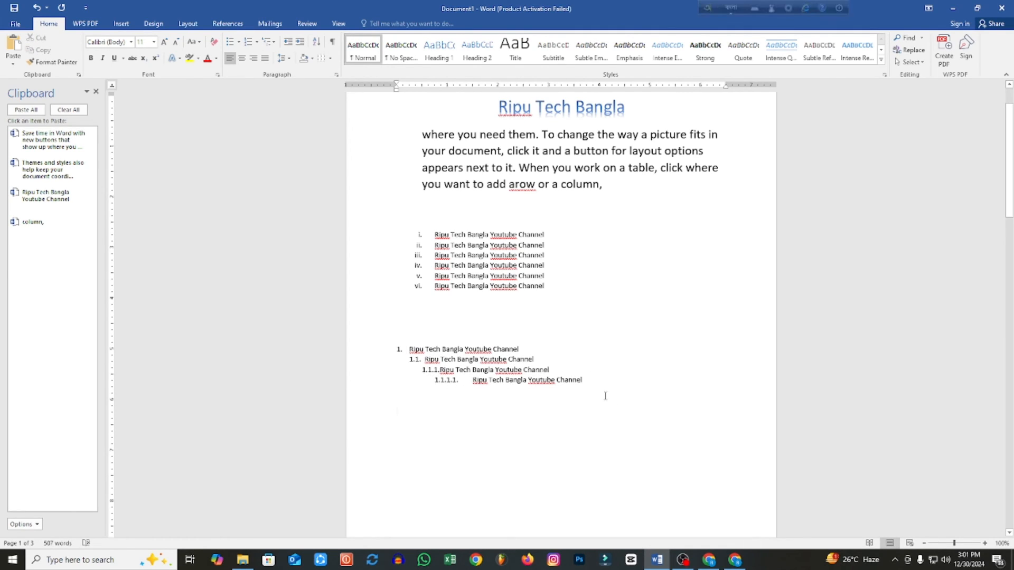
pyautogui.moveTo(573, 377); pyautogui.dragTo(581, 401)
pyautogui.click(530, 379)
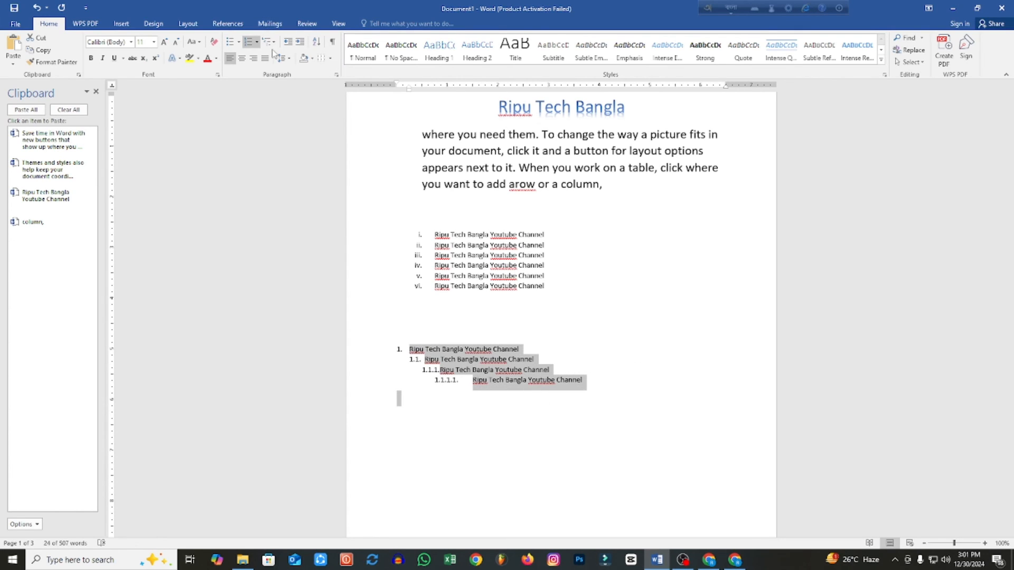
# - Replace the Roman numbering of the upper six lines with # bullets, and clear the bullets with None
pyautogui.moveTo(436, 233); pyautogui.dragTo(490, 294)
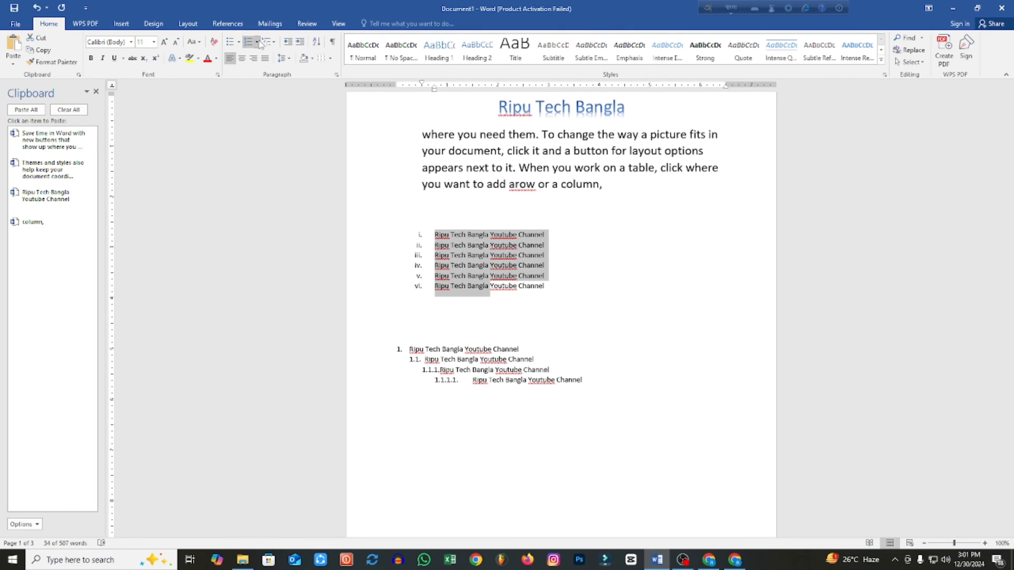
pyautogui.click(257, 42)
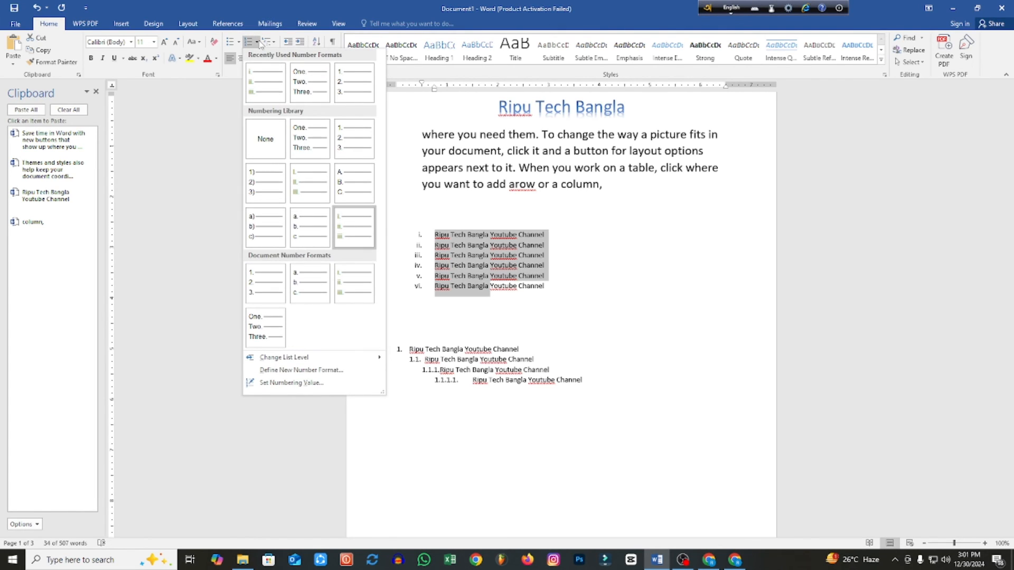
pyautogui.click(238, 42)
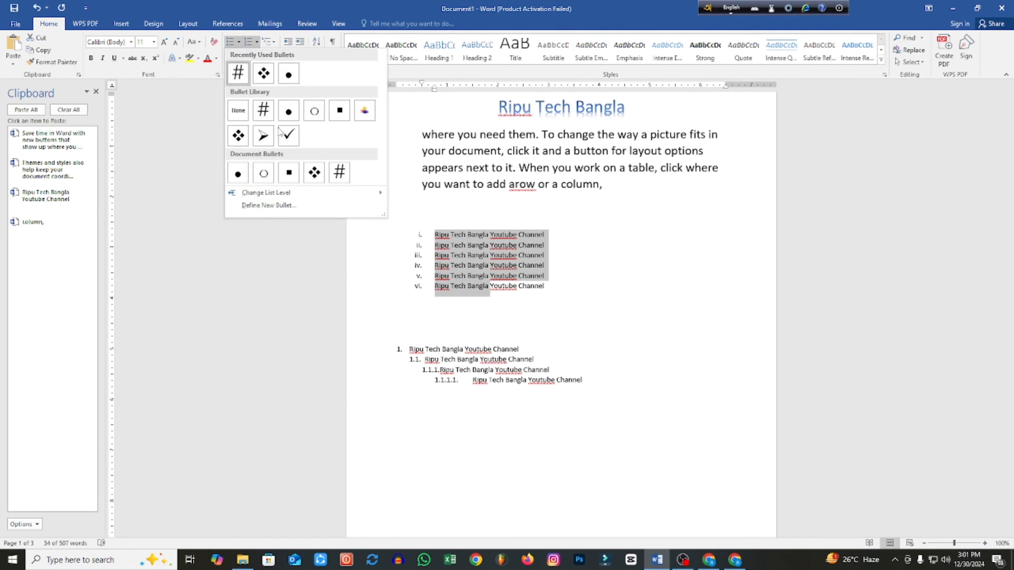
pyautogui.click(237, 42)
pyautogui.click(238, 43)
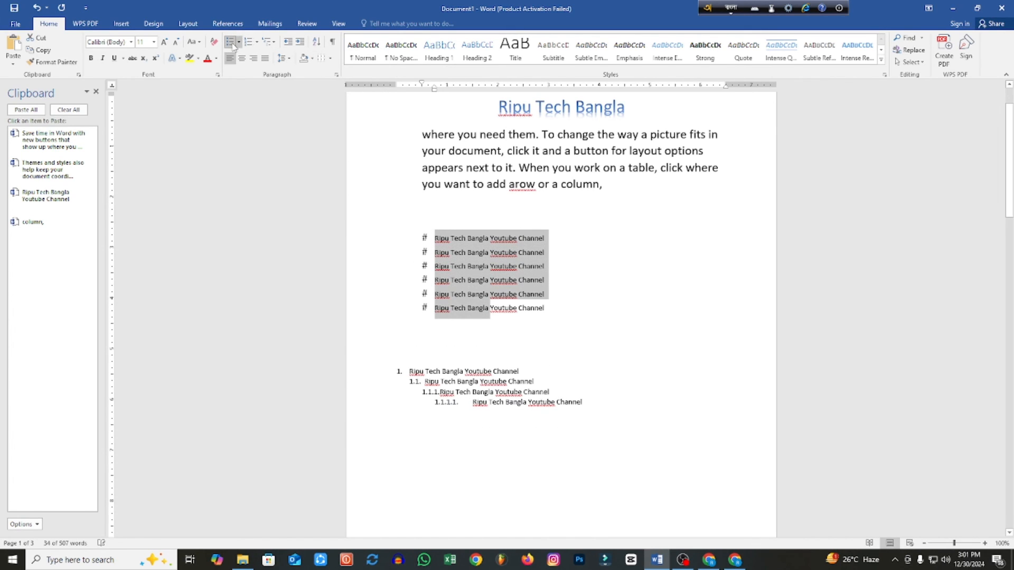
pyautogui.click(240, 43)
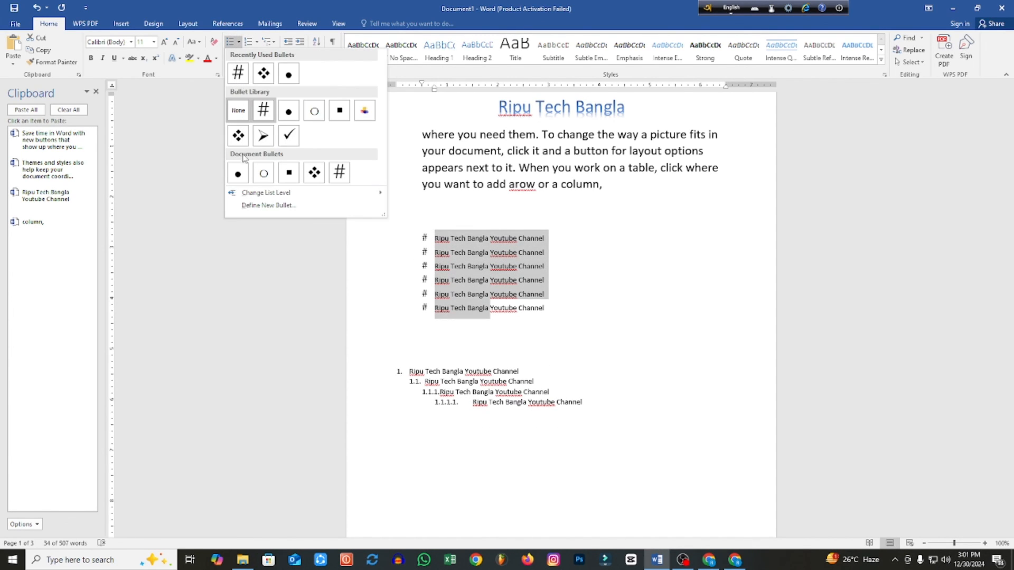
pyautogui.click(245, 116)
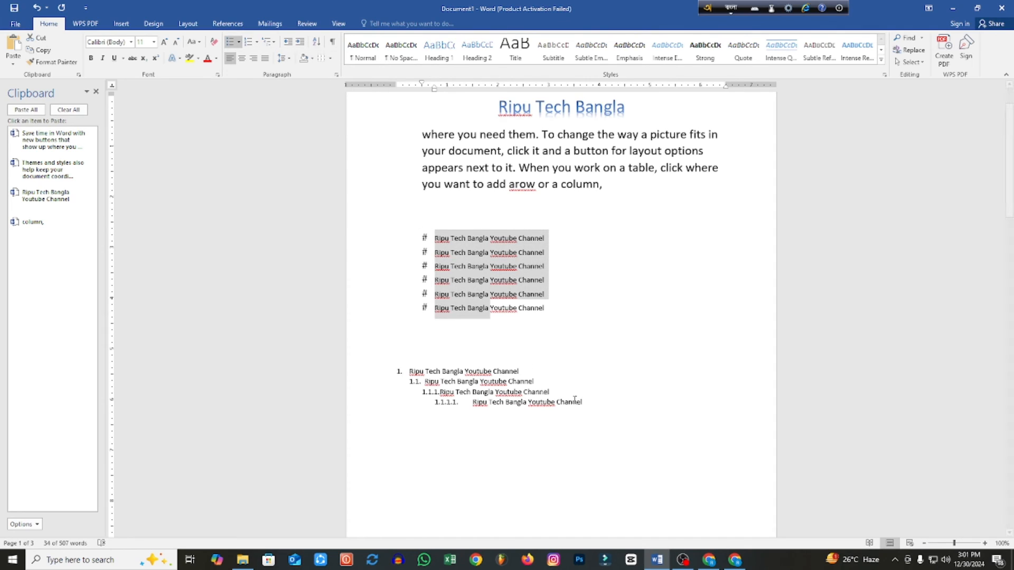
# - Remove the multilevel numbering from the lower four lines with None
pyautogui.moveTo(403, 409); pyautogui.dragTo(394, 378)
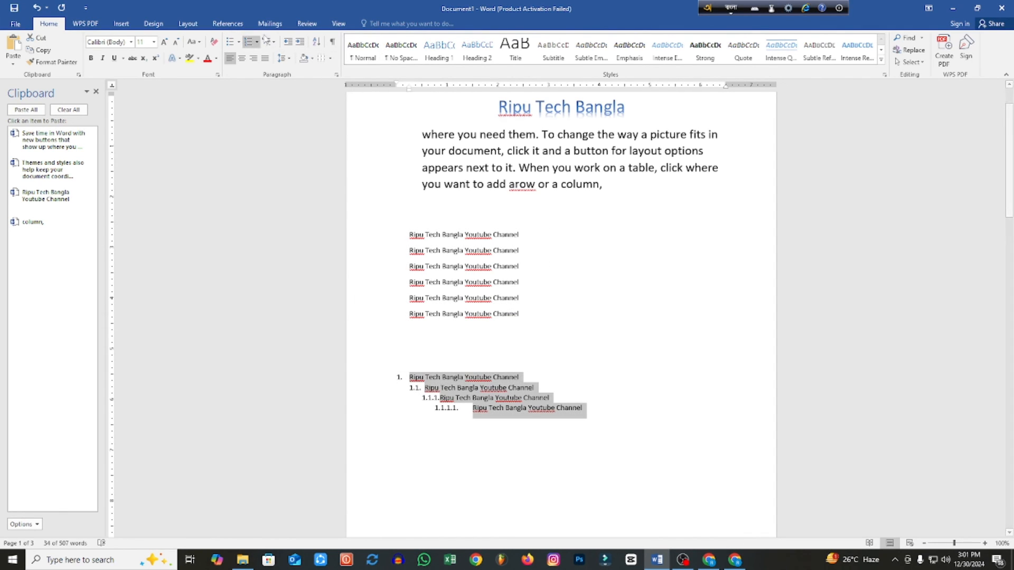
pyautogui.click(256, 42)
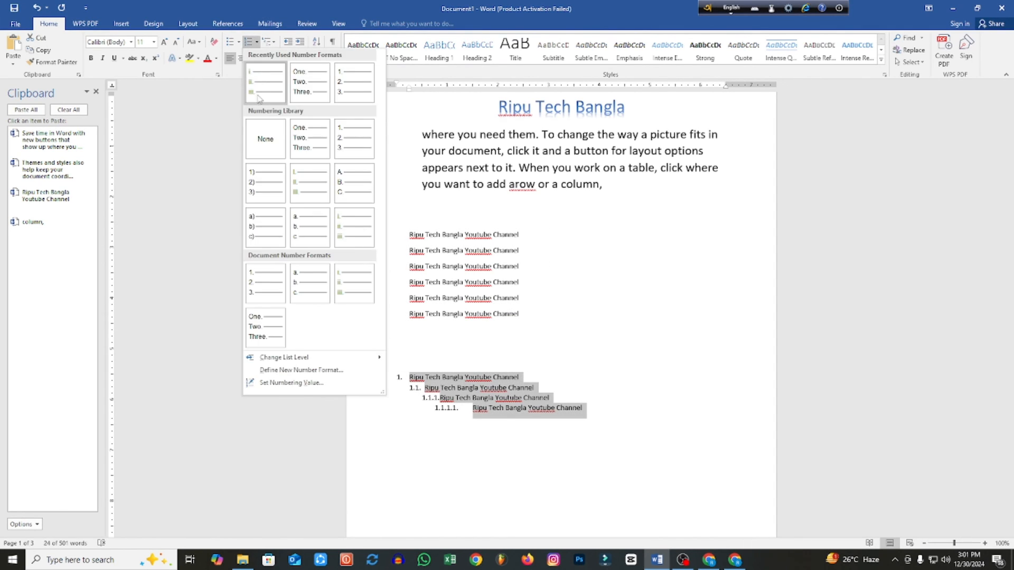
pyautogui.click(257, 137)
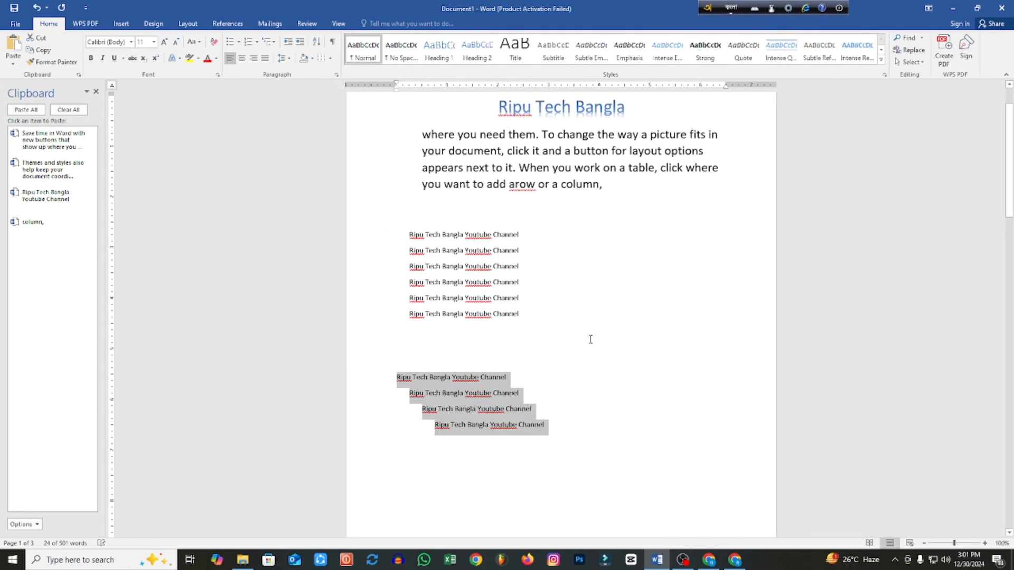
pyautogui.press('Right')
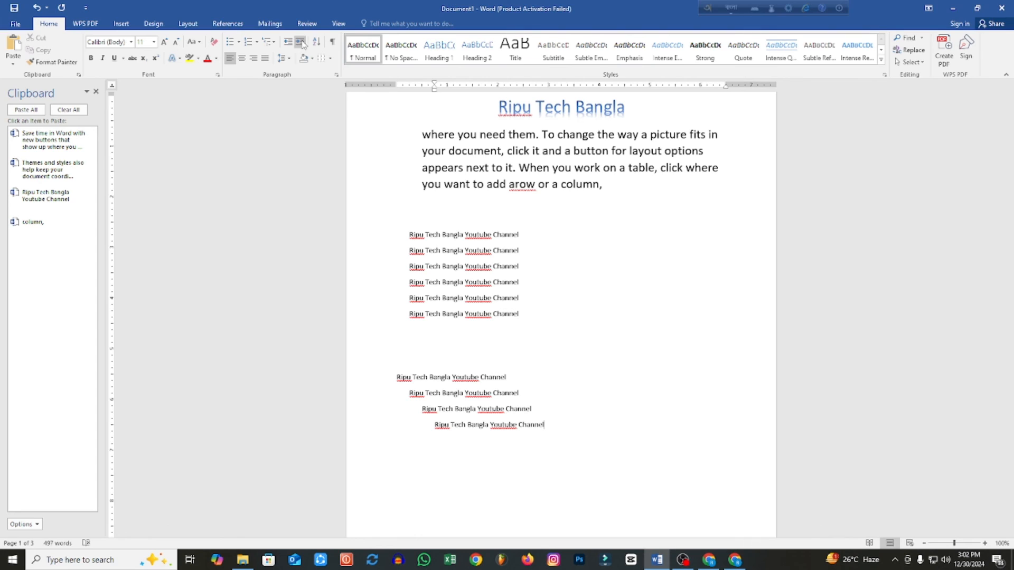
# - Shrink the font of the paragraph below the "Ripu Tech Bangla" title to size 11
pyautogui.scroll(2, 549, 232)
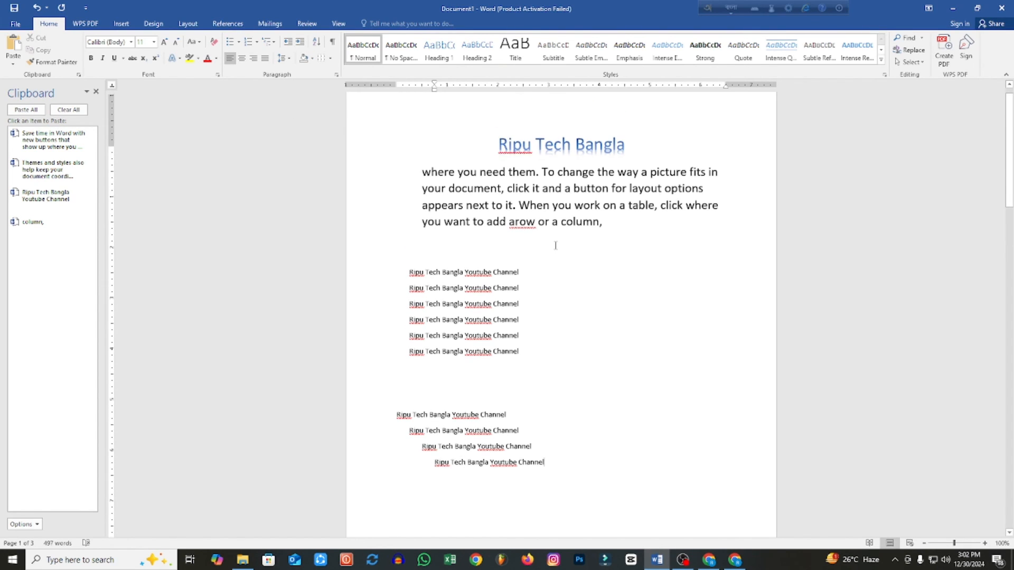
pyautogui.moveTo(626, 248); pyautogui.dragTo(422, 190)
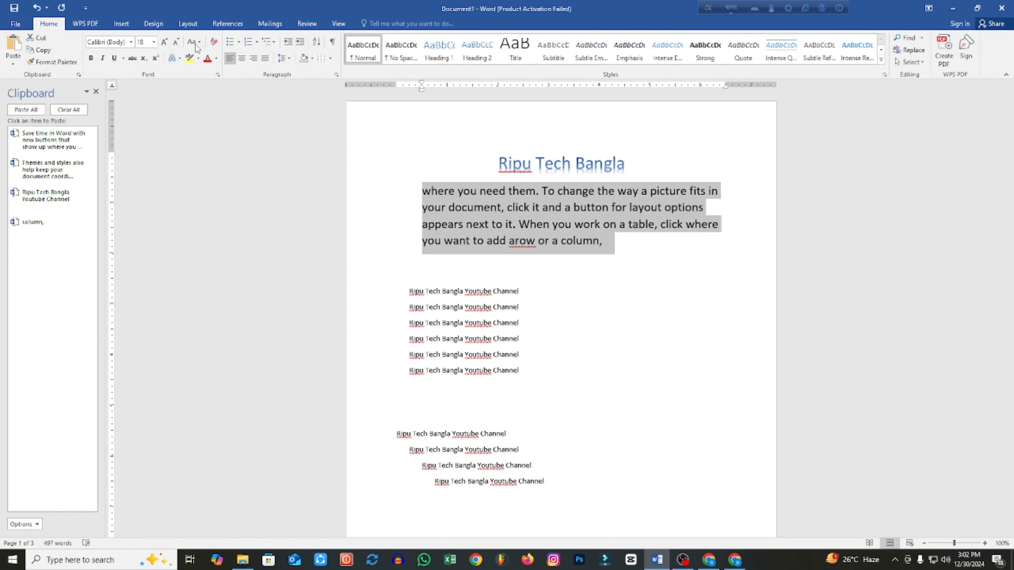
pyautogui.click(176, 41)
pyautogui.click(175, 42)
pyautogui.click(176, 41)
pyautogui.click(176, 41)
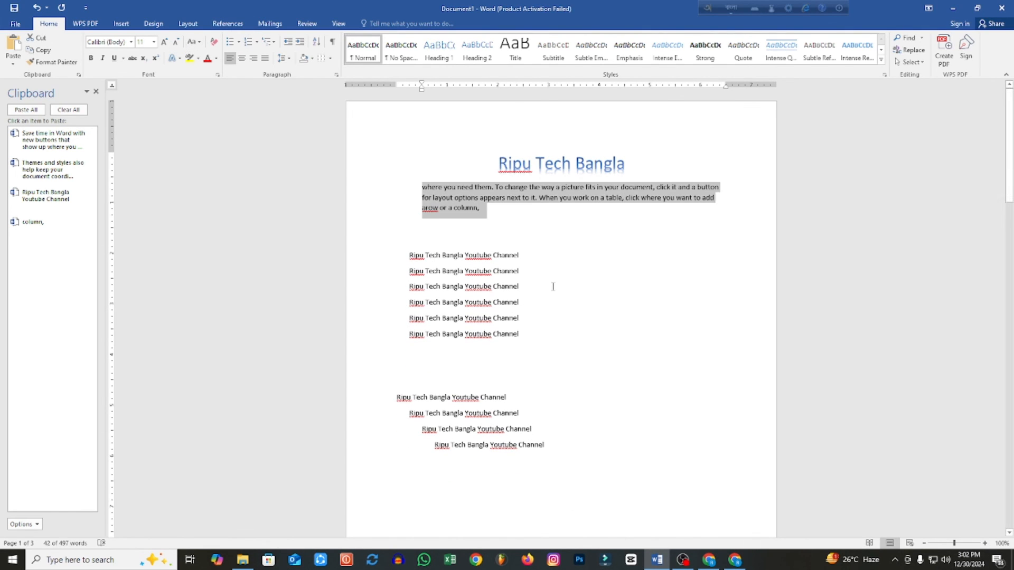
pyautogui.click(518, 199)
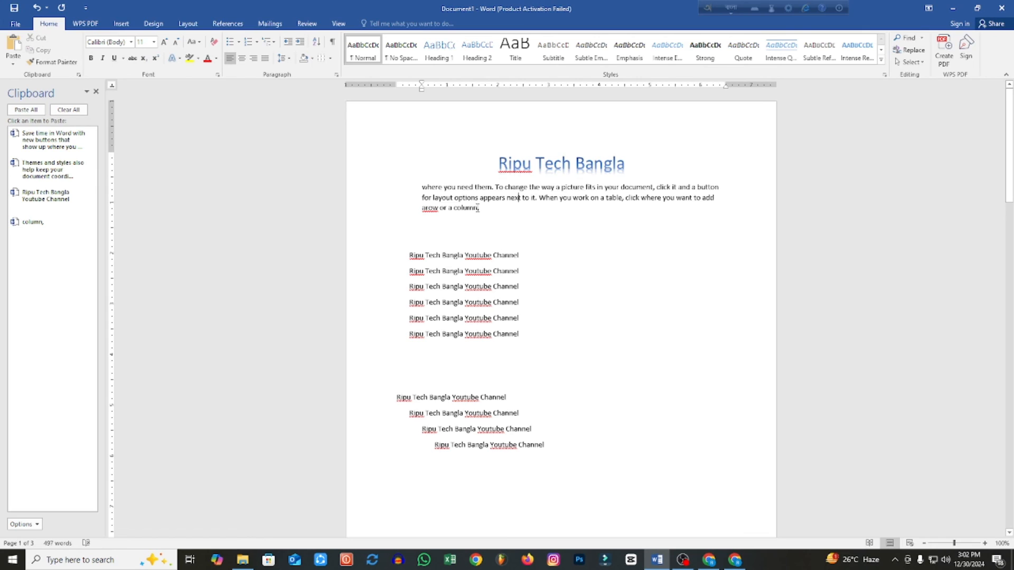
# - Increase the indent of the paragraph below the title by two levels, and decrease it by two levels
pyautogui.moveTo(482, 208); pyautogui.dragTo(422, 187)
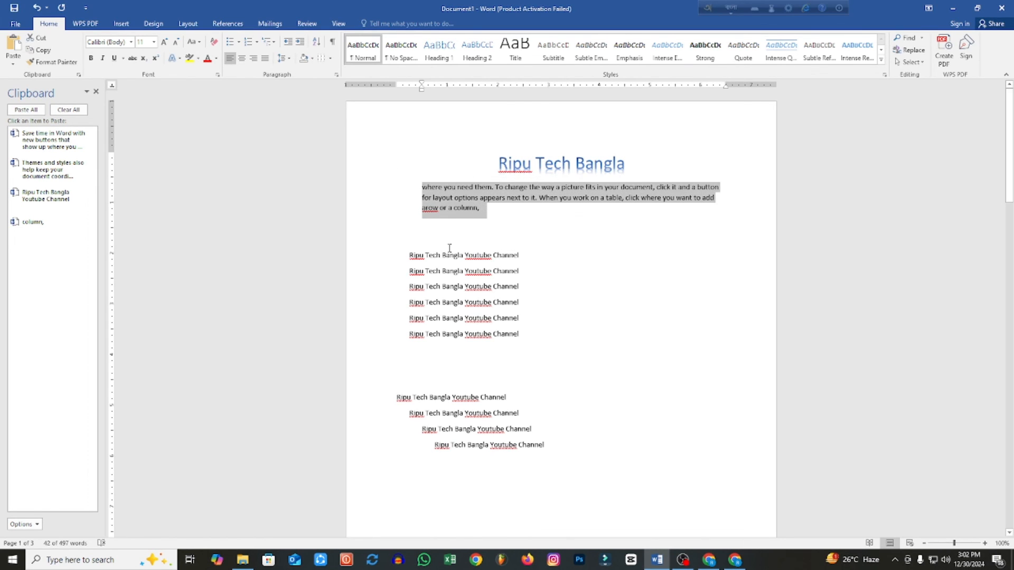
pyautogui.click(299, 42)
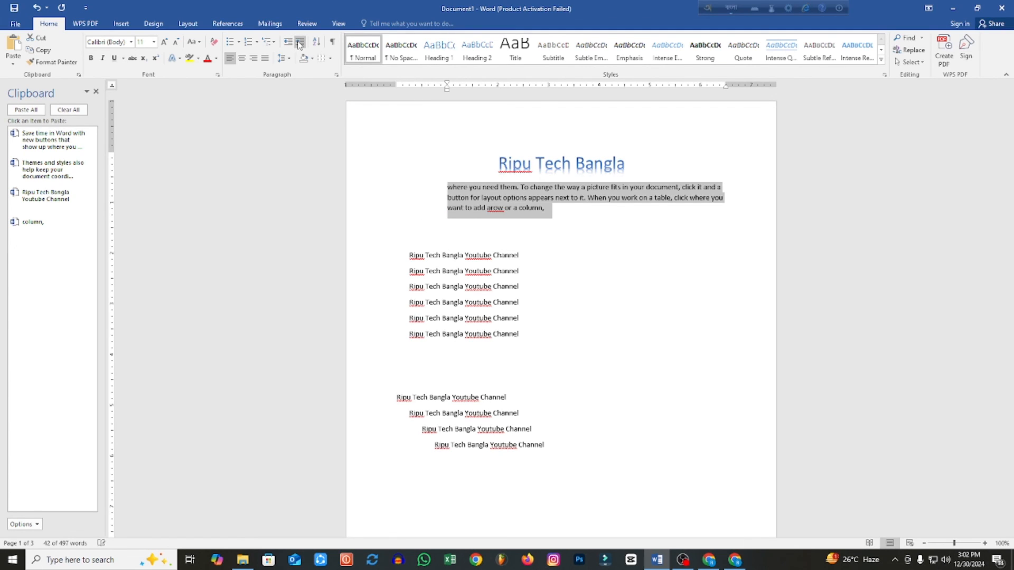
pyautogui.click(299, 42)
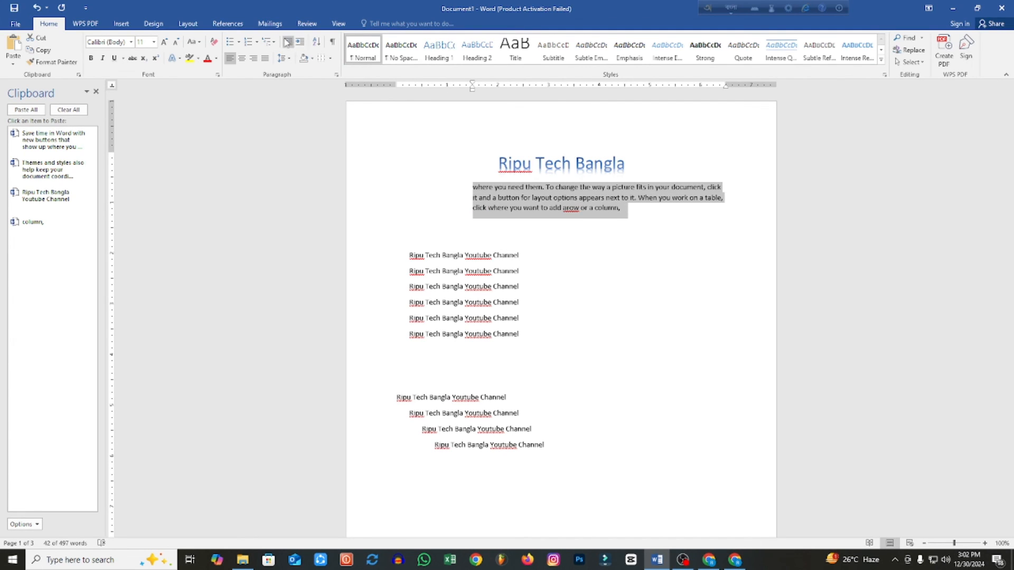
pyautogui.click(287, 43)
pyautogui.click(288, 42)
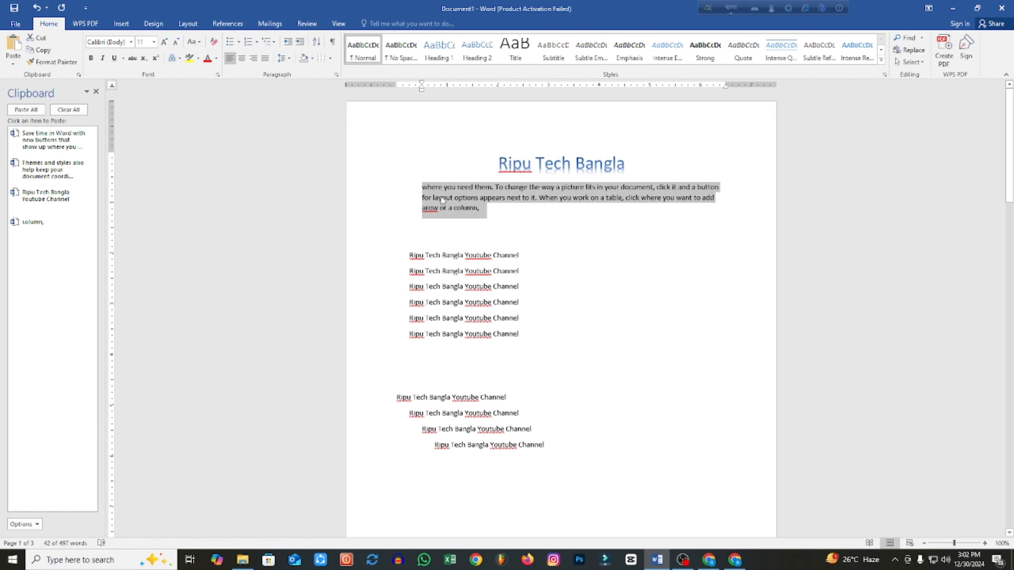
# - Decrease the indent of the whole paragraph below the title by one level
pyautogui.click(413, 191)
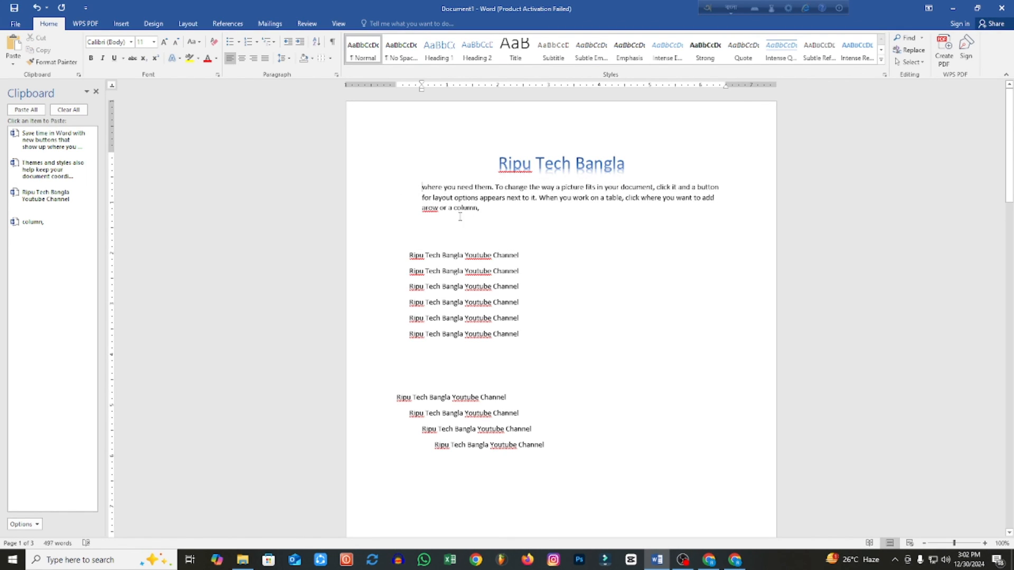
pyautogui.moveTo(483, 209); pyautogui.dragTo(455, 170)
pyautogui.click(402, 172)
pyautogui.doubleClick(469, 209)
pyautogui.moveTo(486, 209); pyautogui.dragTo(422, 186)
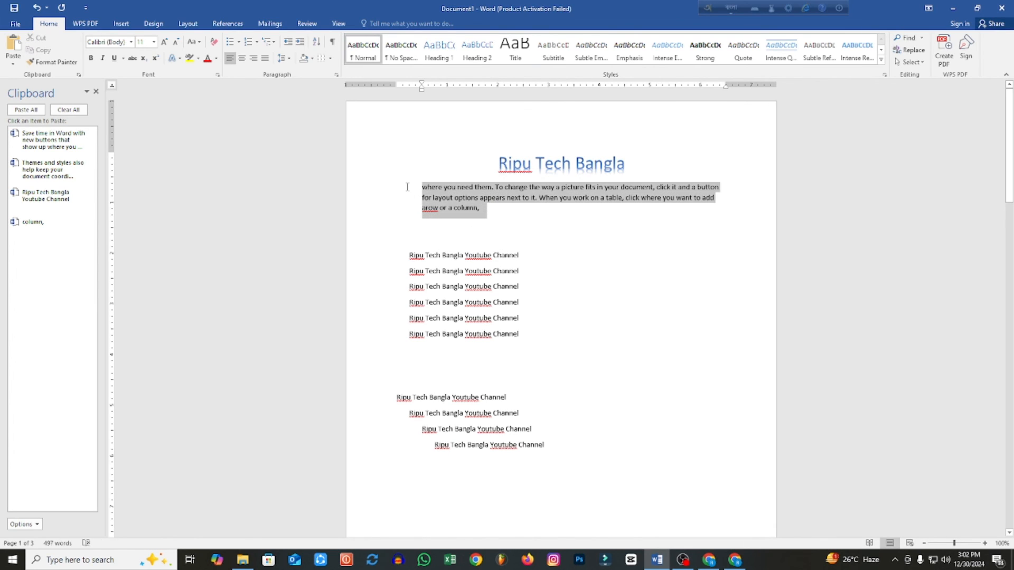
pyautogui.click(287, 42)
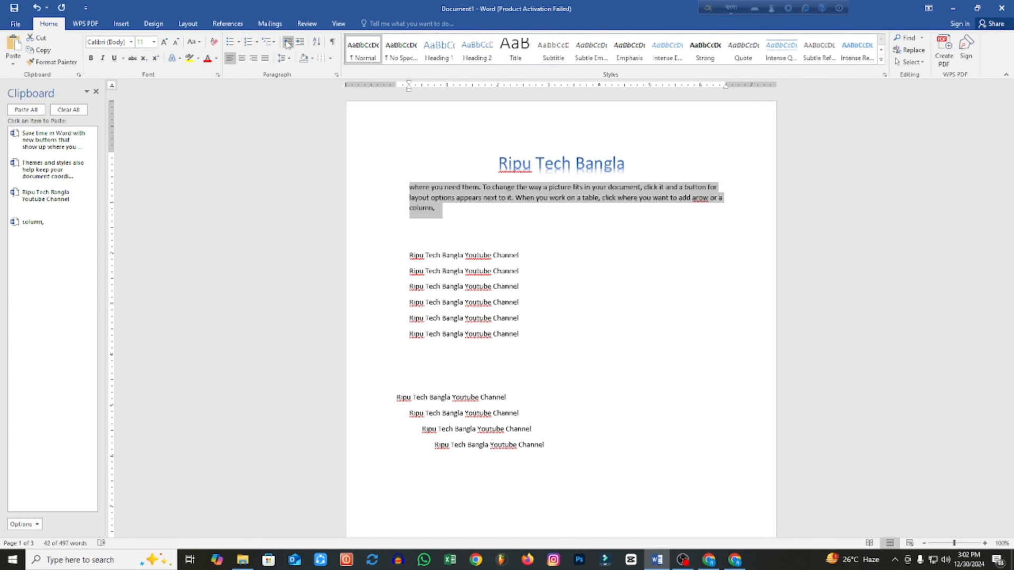
pyautogui.click(379, 201)
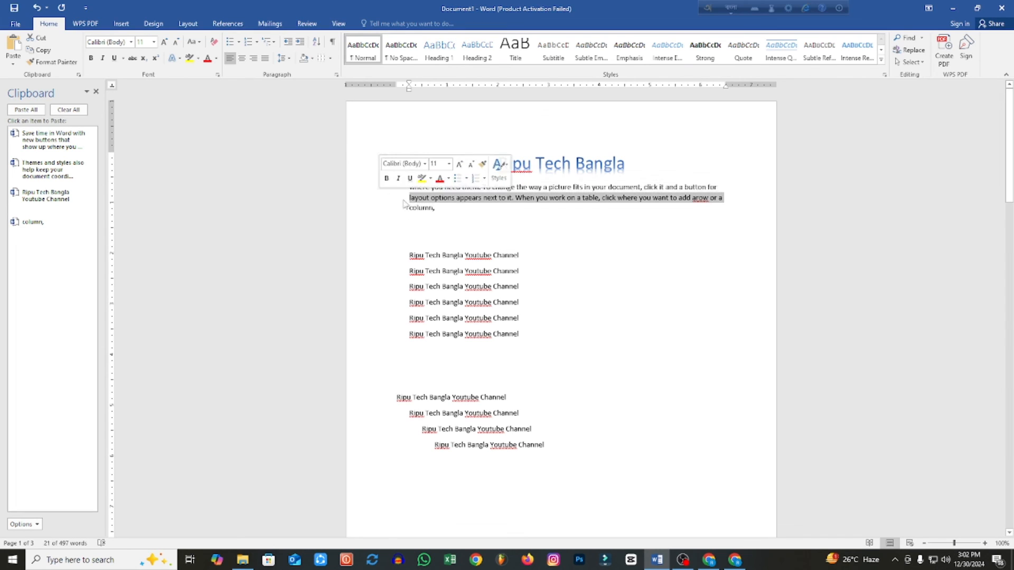
pyautogui.click(403, 201)
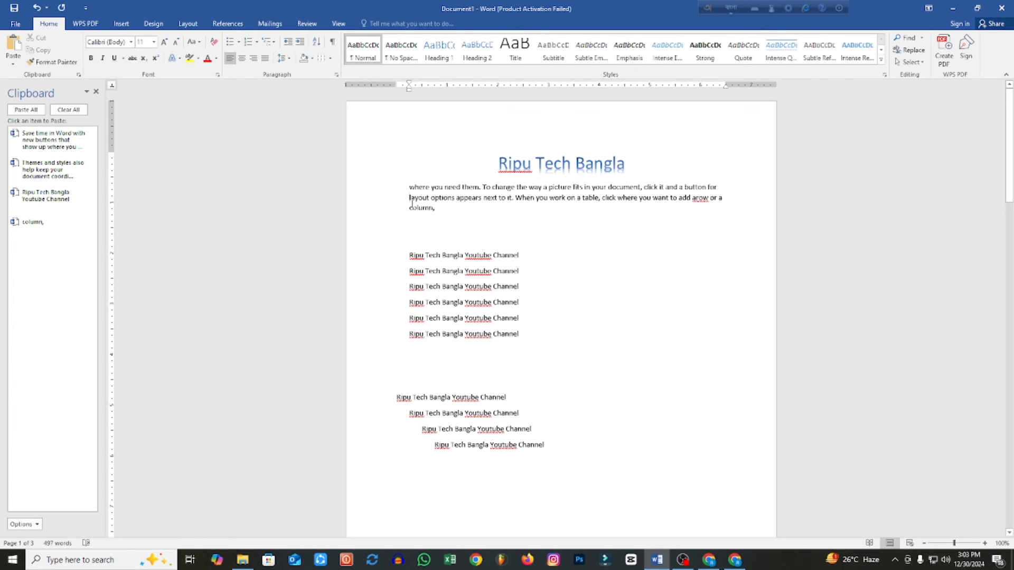
# - Increase the indent of the whole paragraph below the title by two levels
pyautogui.moveTo(428, 208); pyautogui.dragTo(407, 186)
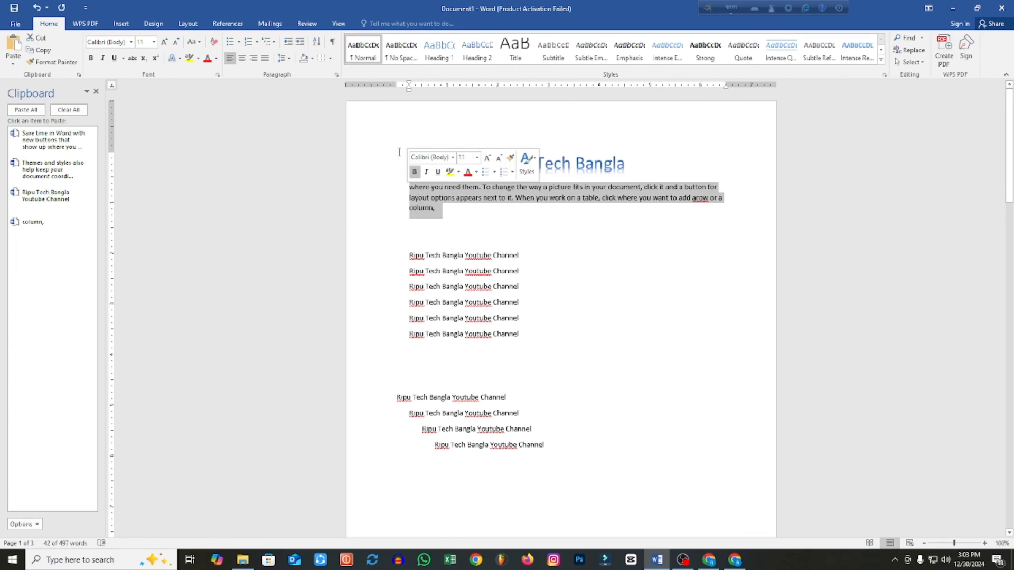
pyautogui.click(300, 47)
pyautogui.click(300, 46)
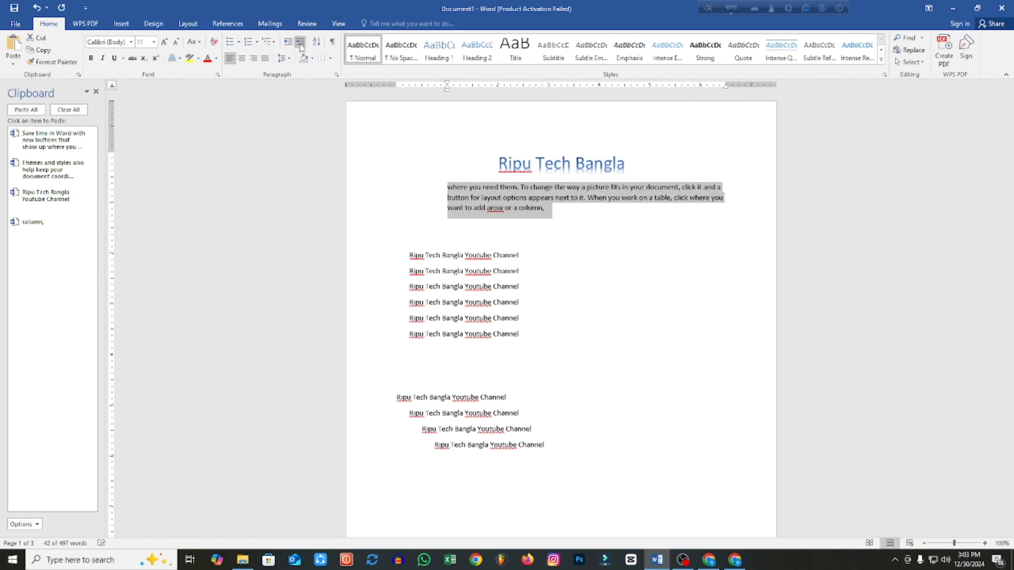
# - Insert the Sayed Global logo picture from the Sayed Global Office File folder on Local Disk (F:) into the paragraph below the title
pyautogui.click(418, 189)
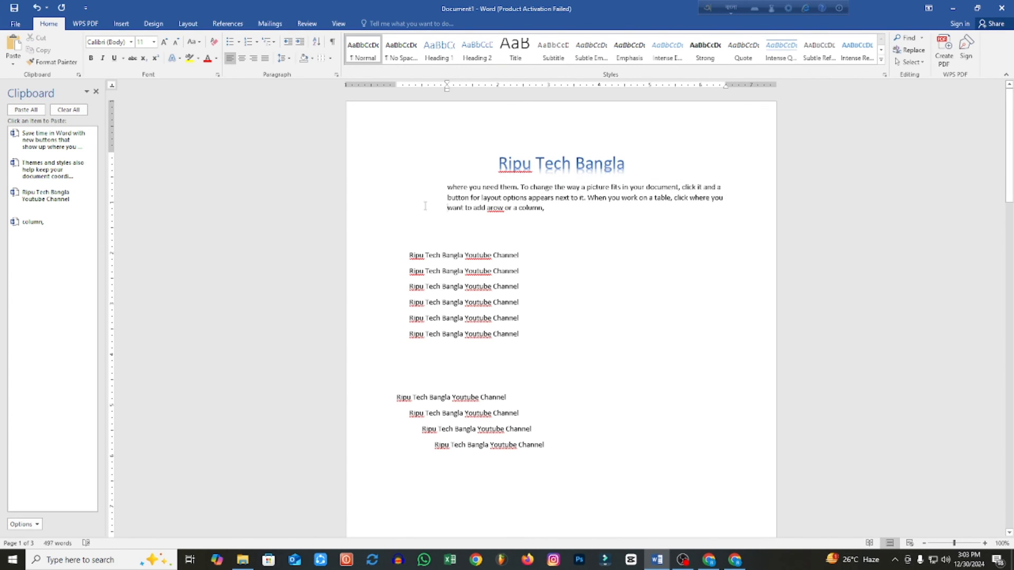
pyautogui.click(121, 23)
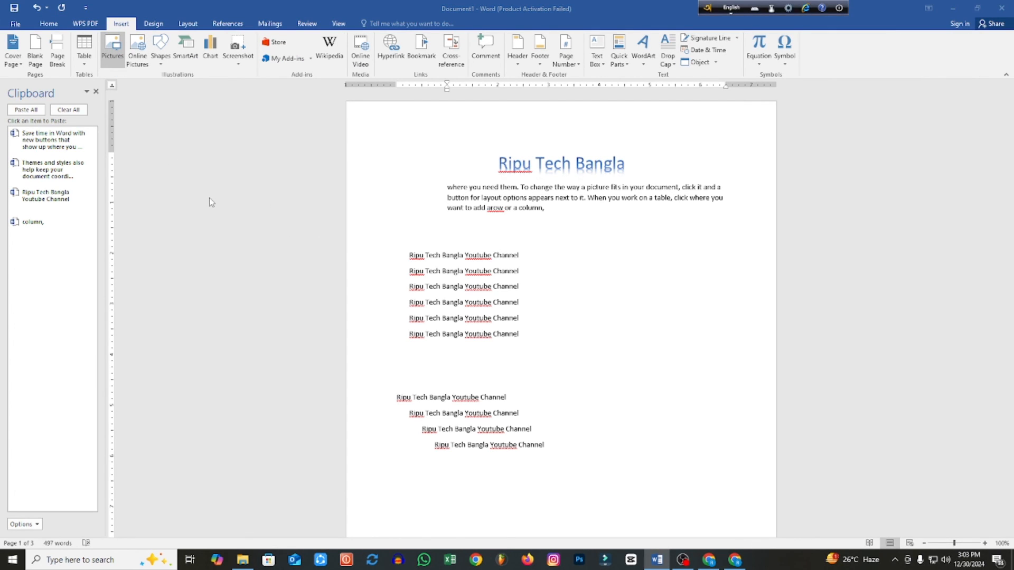
pyautogui.click(52, 218)
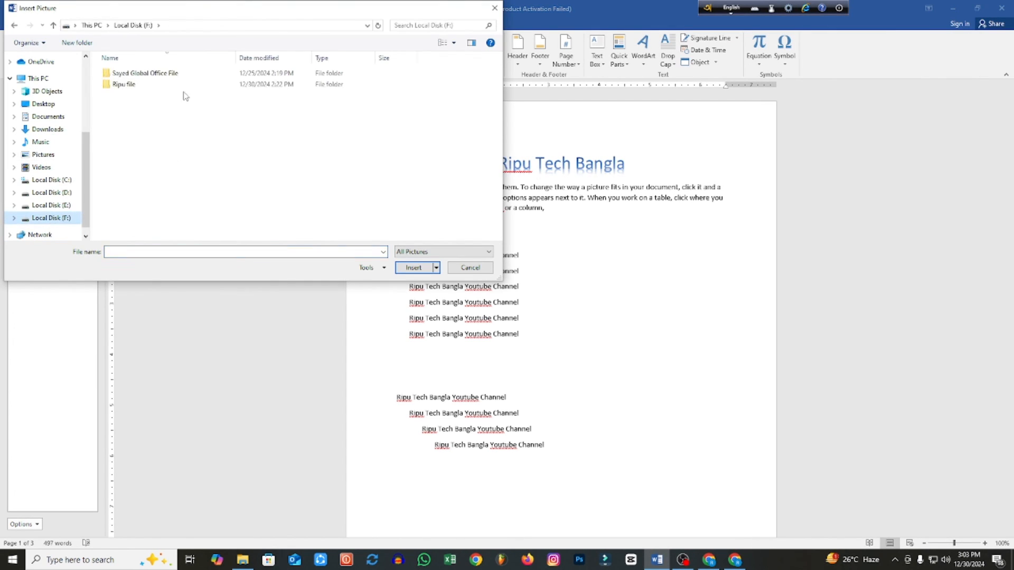
pyautogui.doubleClick(144, 79)
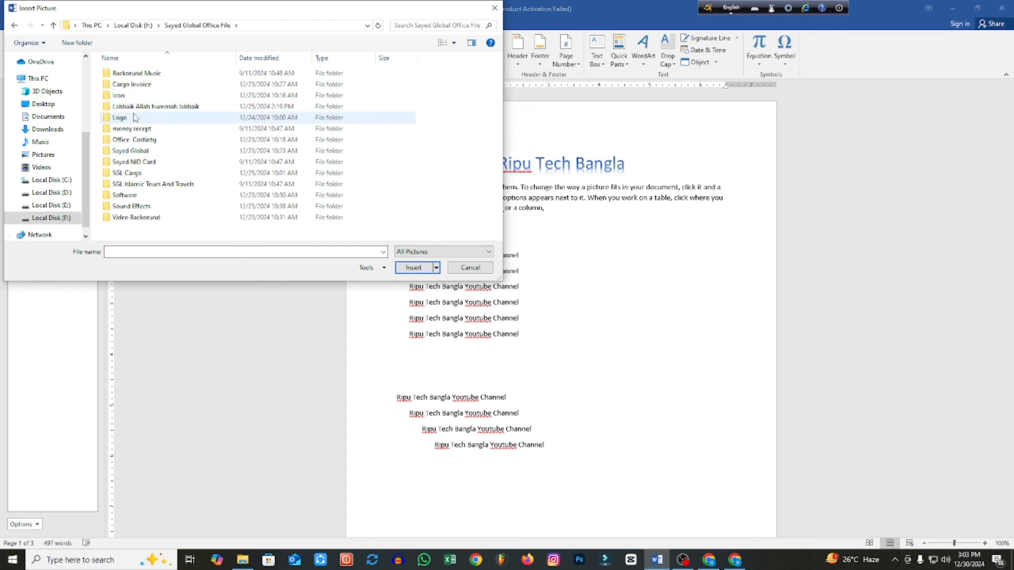
pyautogui.click(311, 96)
pyautogui.click(414, 267)
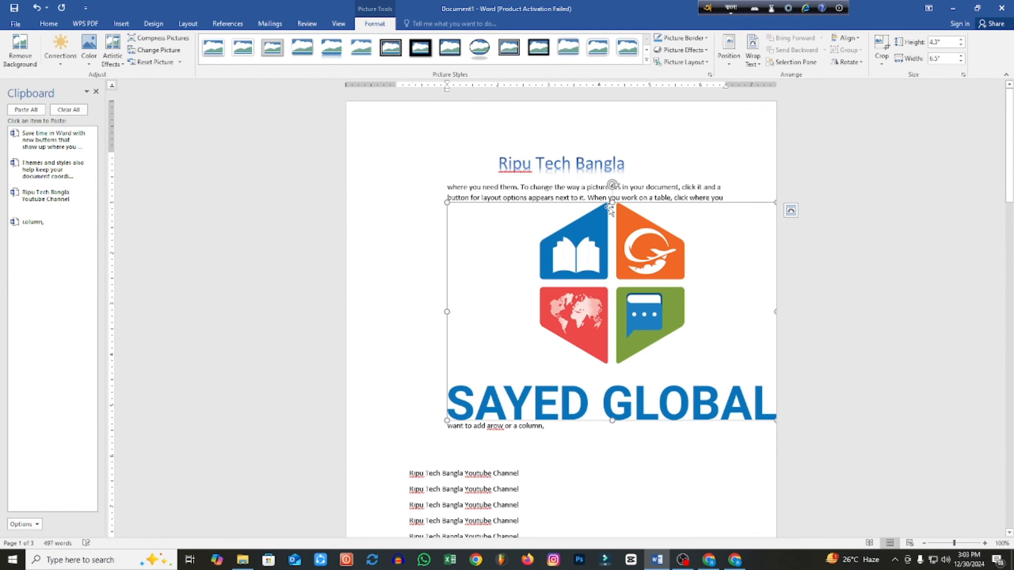
# - Change the logo's text wrapping so it floats, and shrink it to about 0.74" by 1.12" beside the start of the paragraph
pyautogui.click(752, 57)
pyautogui.click(781, 152)
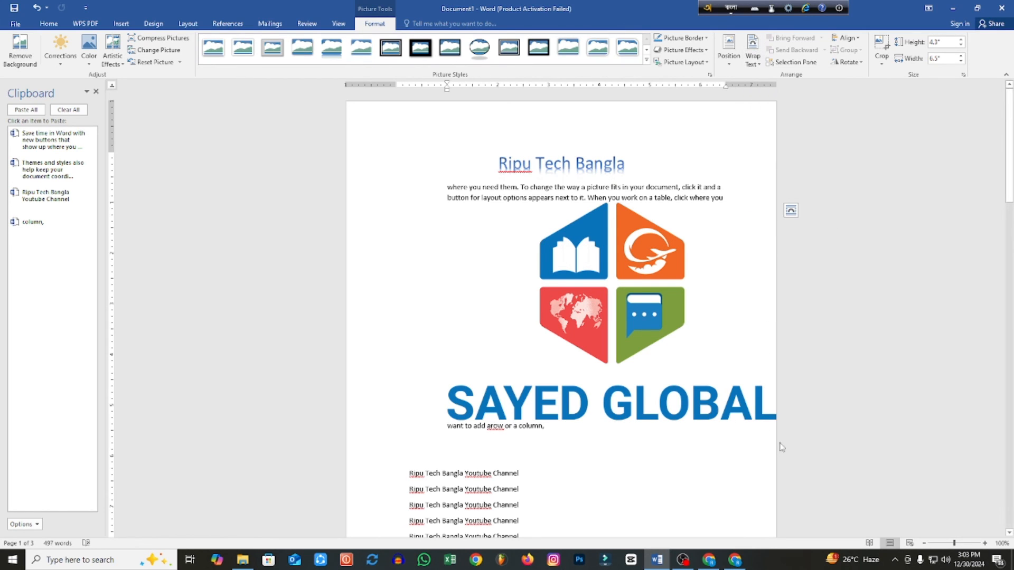
pyautogui.moveTo(774, 422)
pyautogui.mouseDown()
pyautogui.moveTo(672, 272)
pyautogui.moveTo(524, 216)
pyautogui.moveTo(457, 209)
pyautogui.moveTo(409, 183)
pyautogui.moveTo(398, 191)
pyautogui.mouseUp()
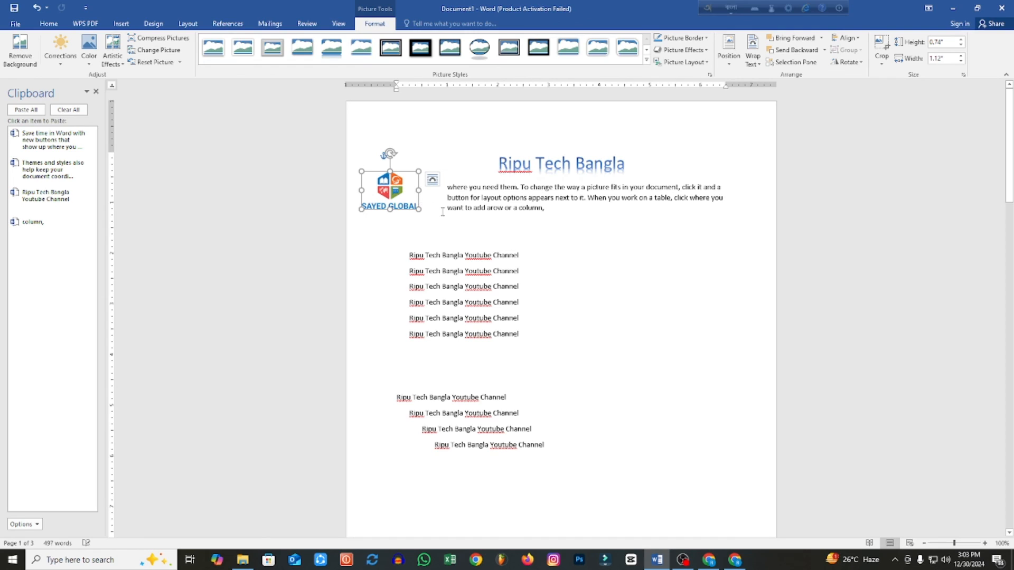
pyautogui.click(431, 144)
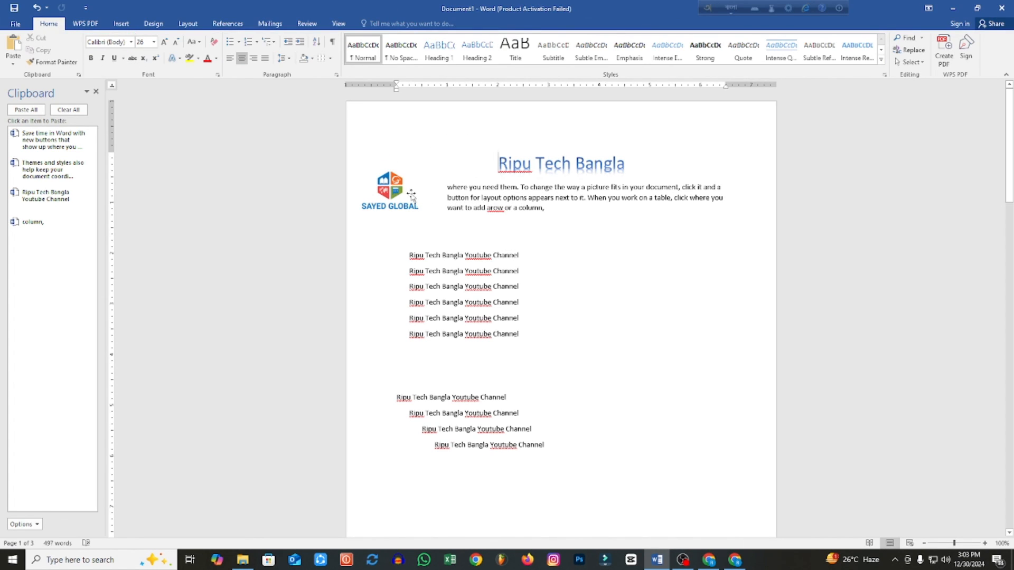
# - Decrease the indent of the paragraph beside the logo by two levels, and increase it by one level
pyautogui.tripleClick(549, 212)
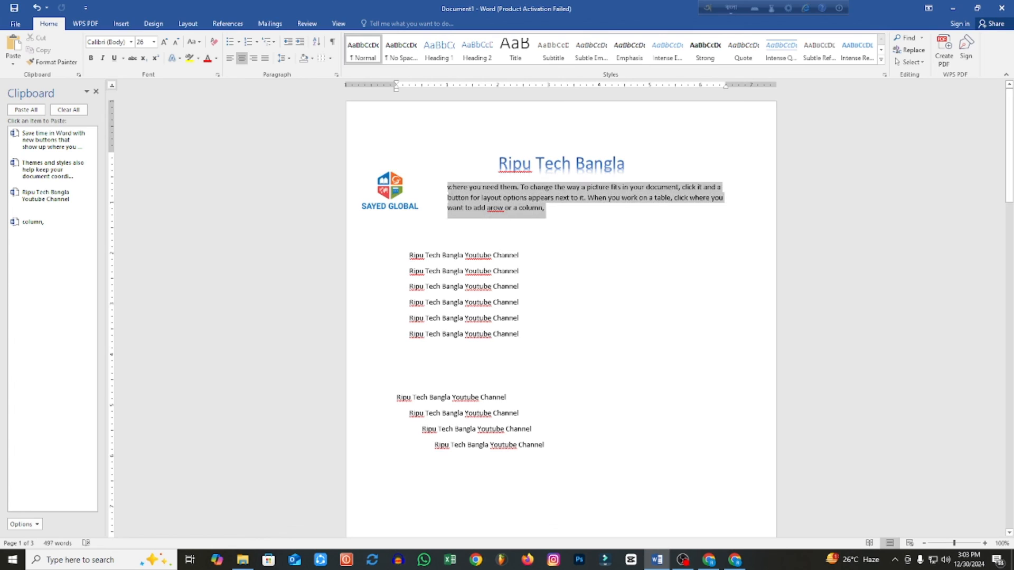
pyautogui.click(287, 42)
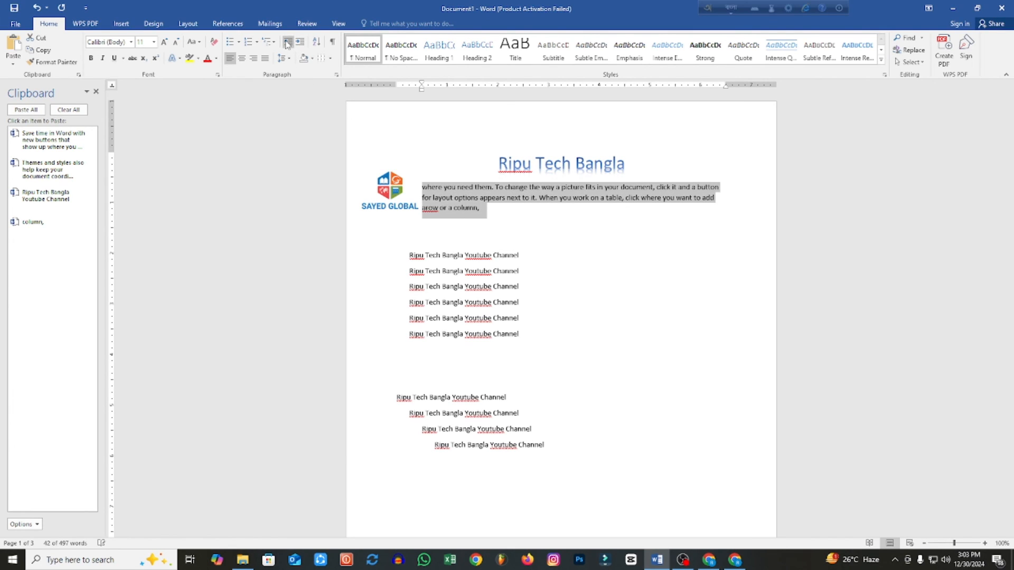
pyautogui.click(287, 42)
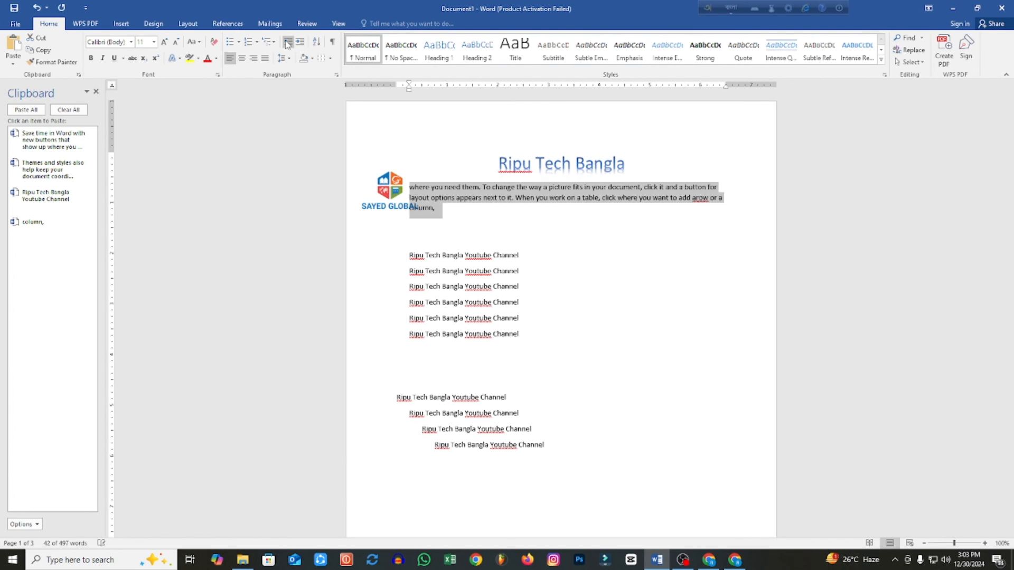
pyautogui.click(300, 42)
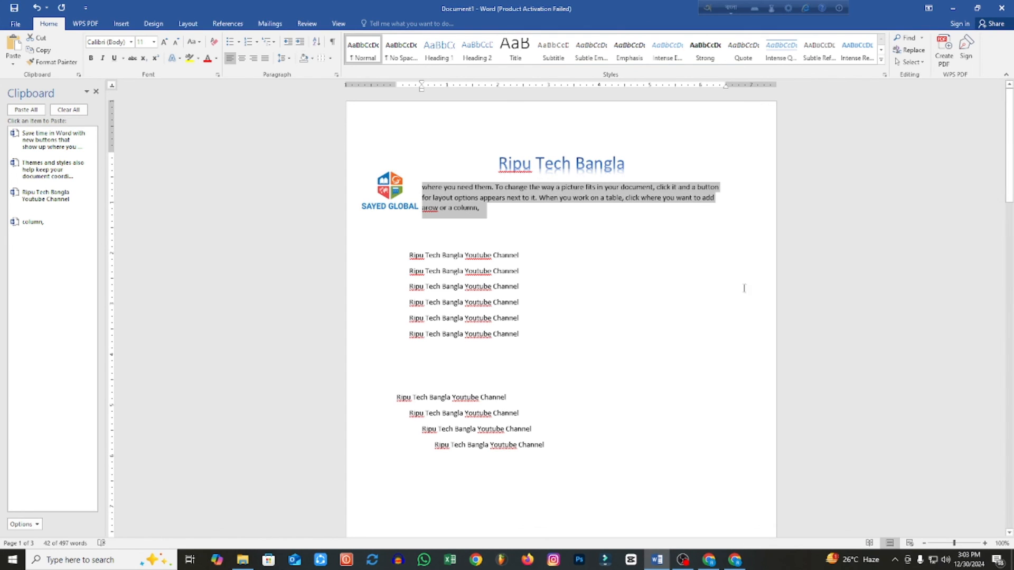
pyautogui.click(623, 254)
# - Nudge the Sayed Global logo slightly downward beside the indented paragraph
pyautogui.click(395, 188)
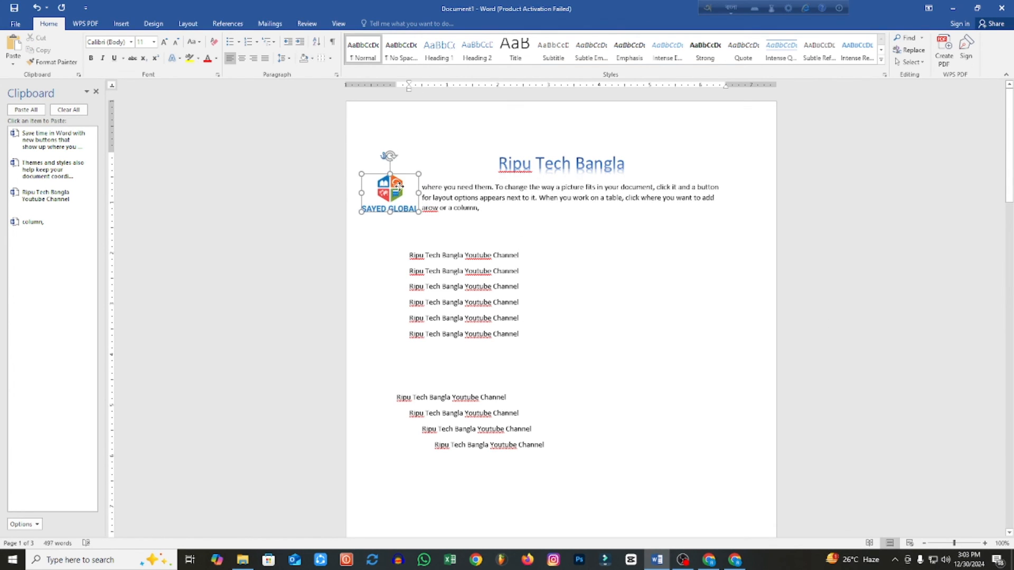
pyautogui.click(525, 240)
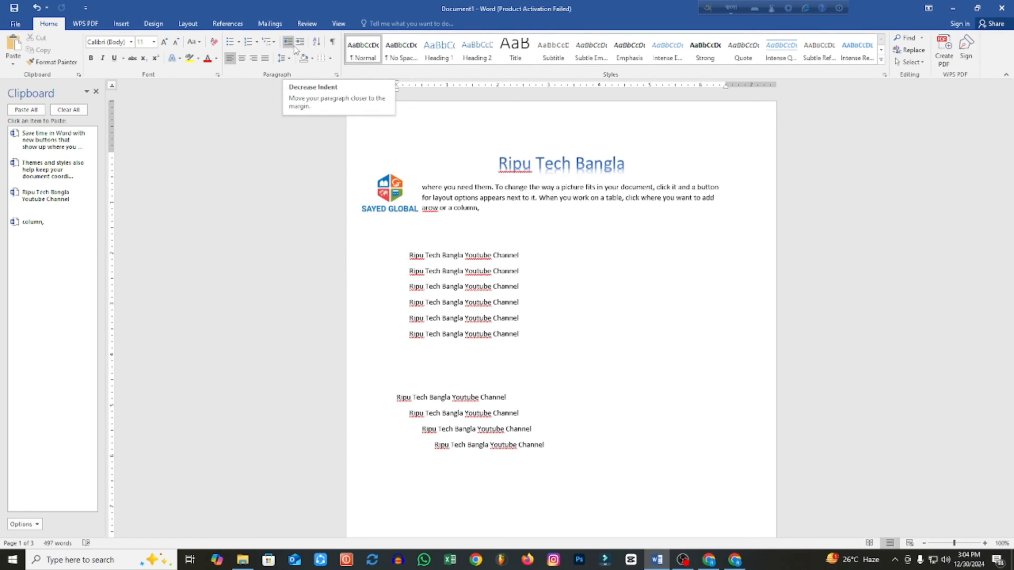
pyautogui.click(402, 206)
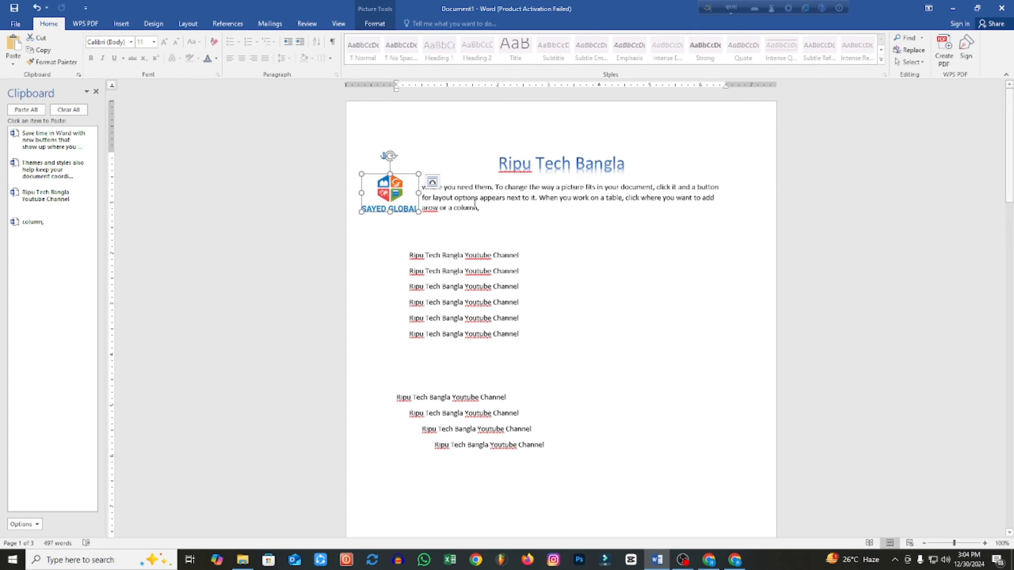